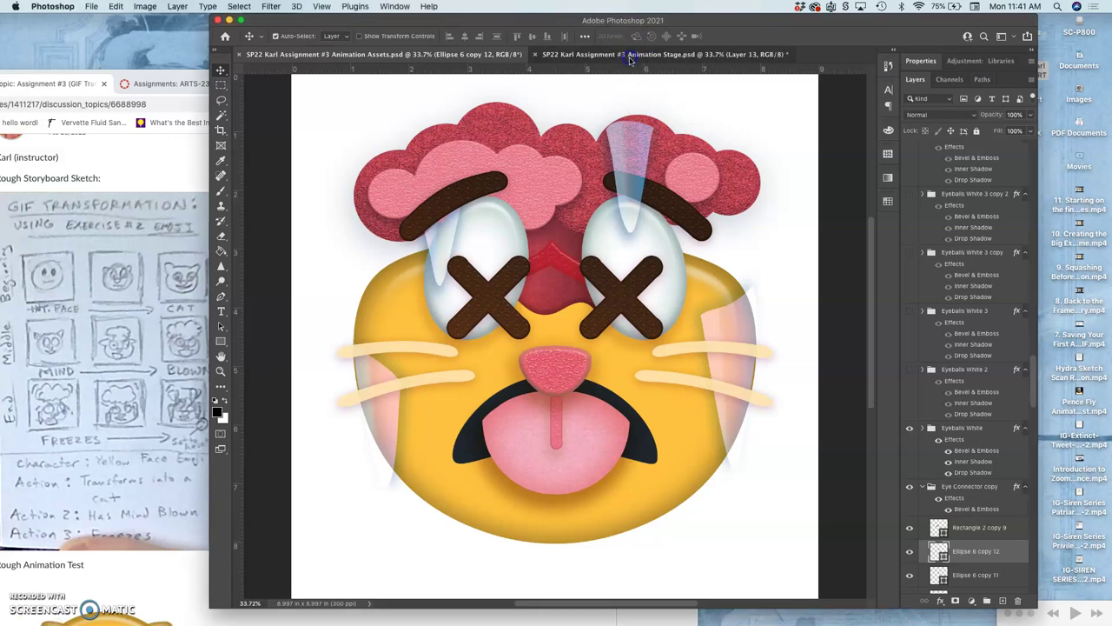
{"action": "left_click", "coordinate": [631, 57]}
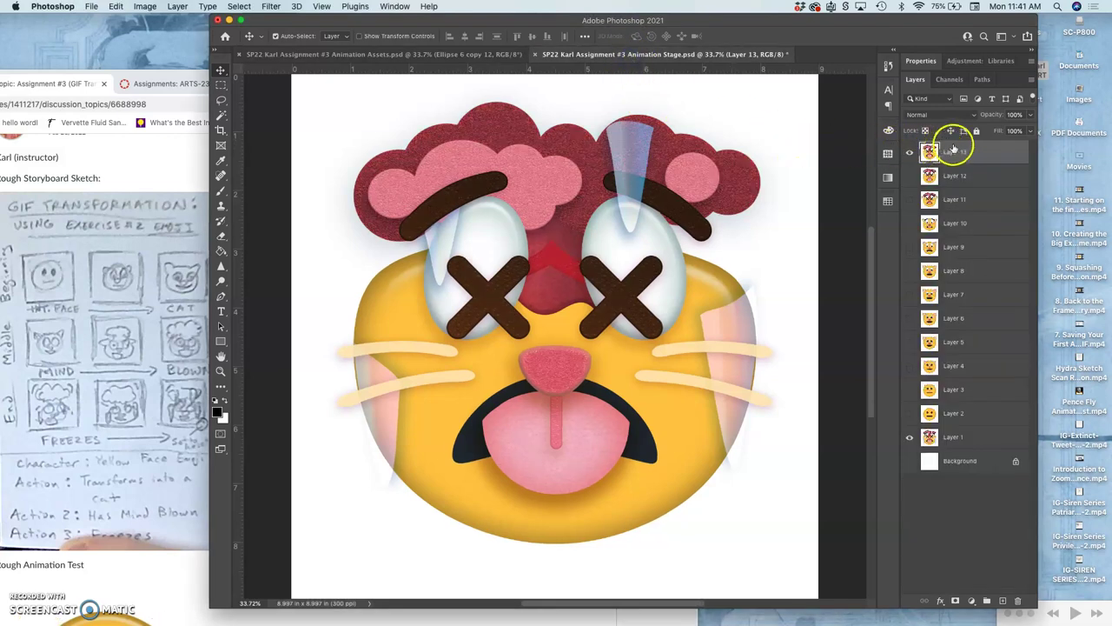
- Bring Photoshop forward and switch between the Animation Assets and Animation Stage documents
{"action": "left_click", "coordinate": [465, 57]}
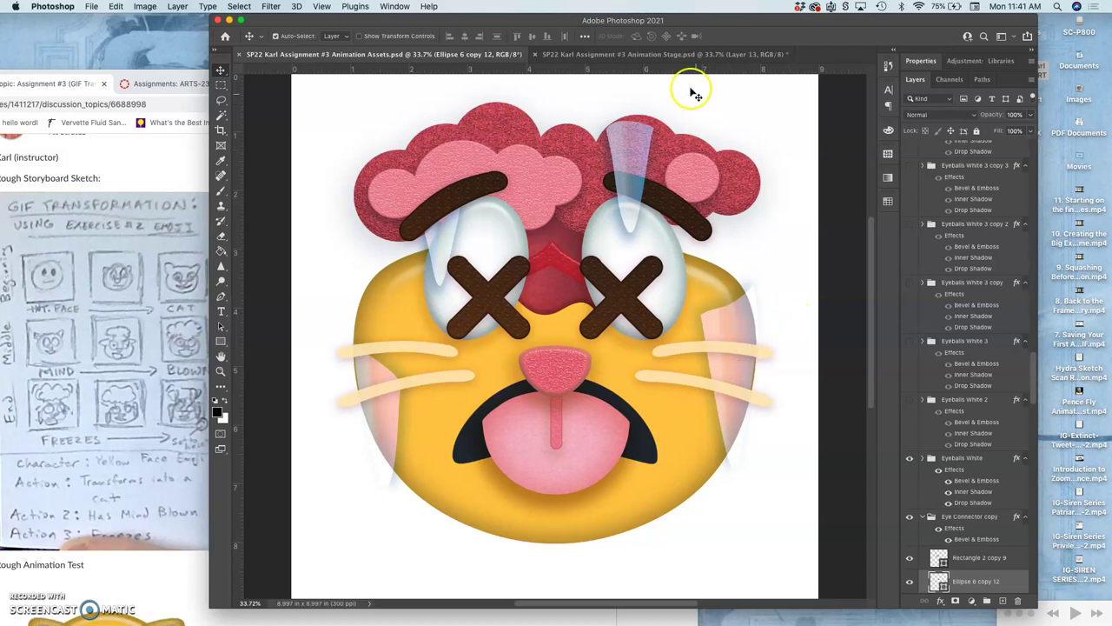
{"action": "left_click", "coordinate": [678, 58]}
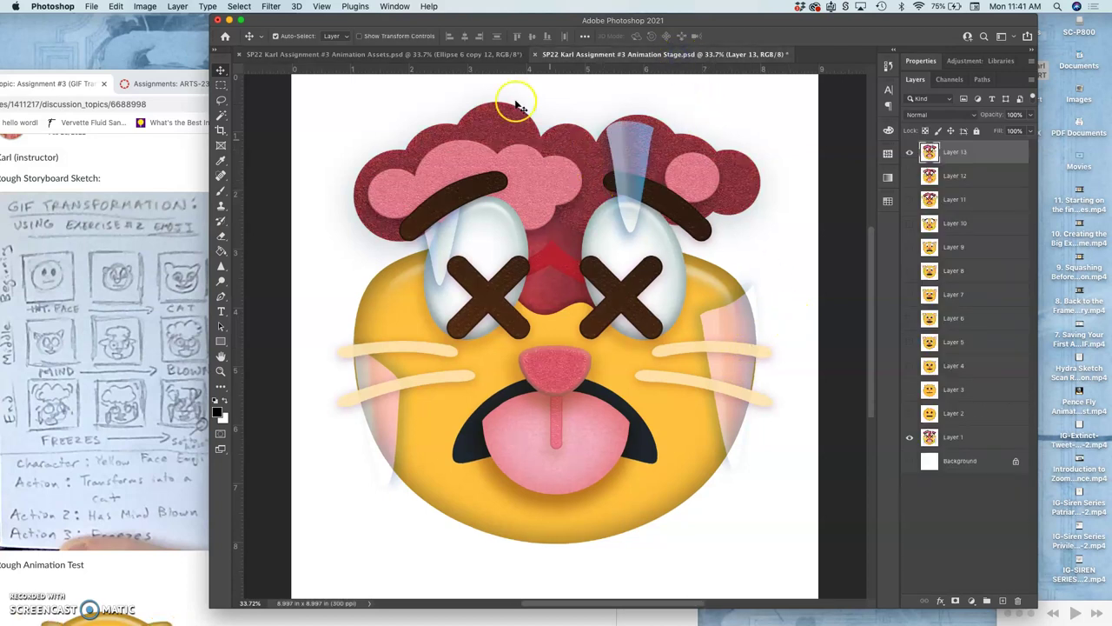
{"action": "left_click", "coordinate": [475, 56]}
{"action": "left_click", "coordinate": [632, 54]}
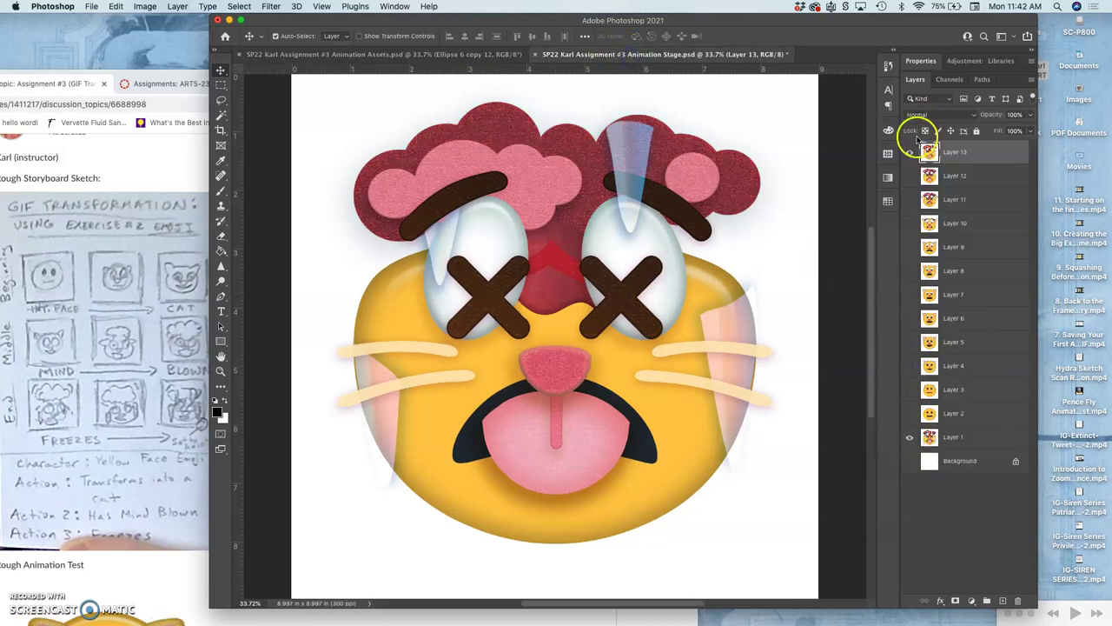
- Toggle Layer 13's icicles on and off to compare frames, then return to Animation Assets
{"action": "left_click", "coordinate": [910, 155]}
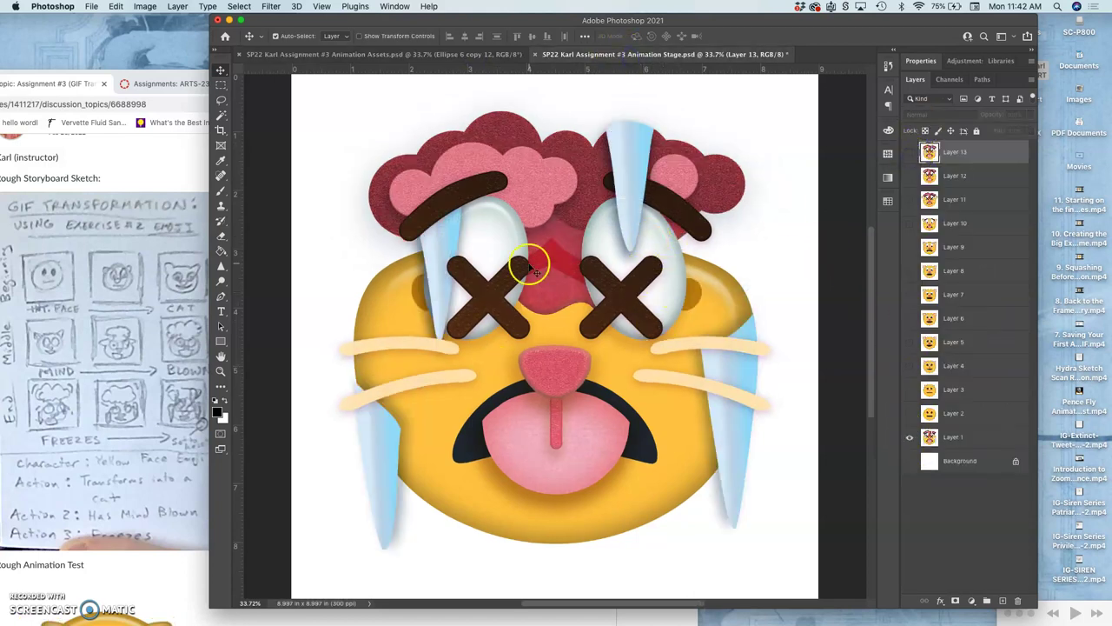
{"action": "left_click", "coordinate": [910, 155]}
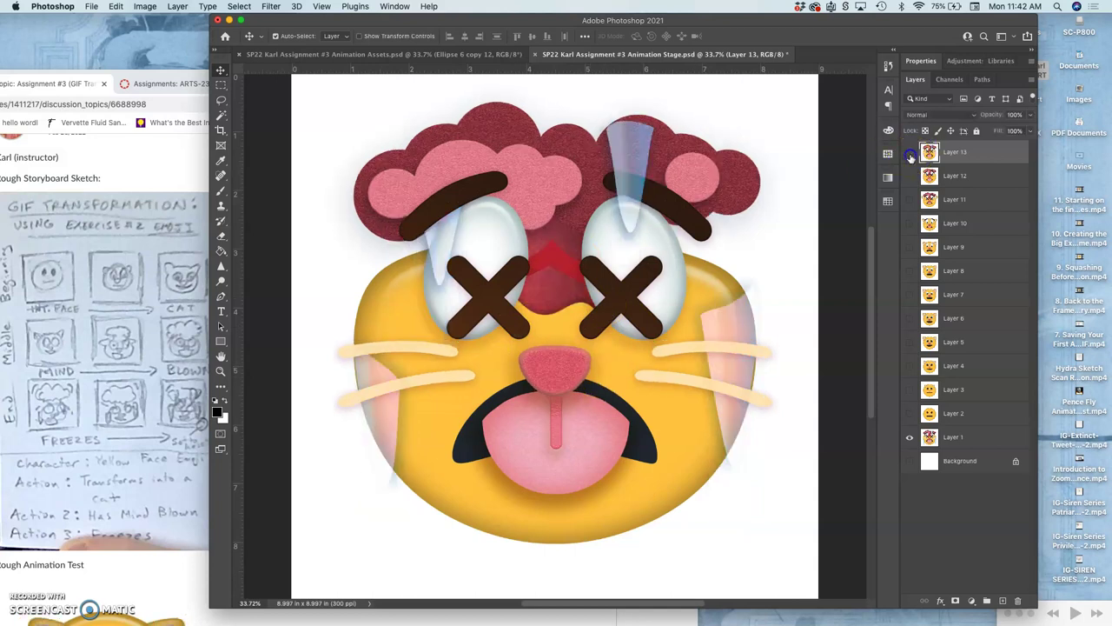
{"action": "left_click", "coordinate": [910, 154]}
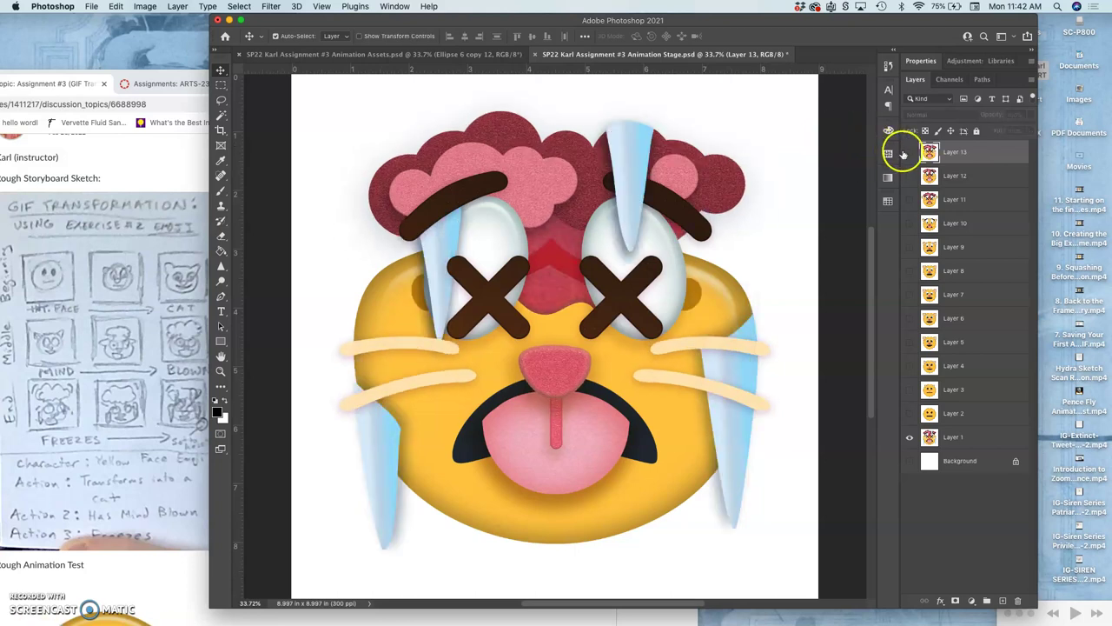
{"action": "left_click", "coordinate": [909, 155]}
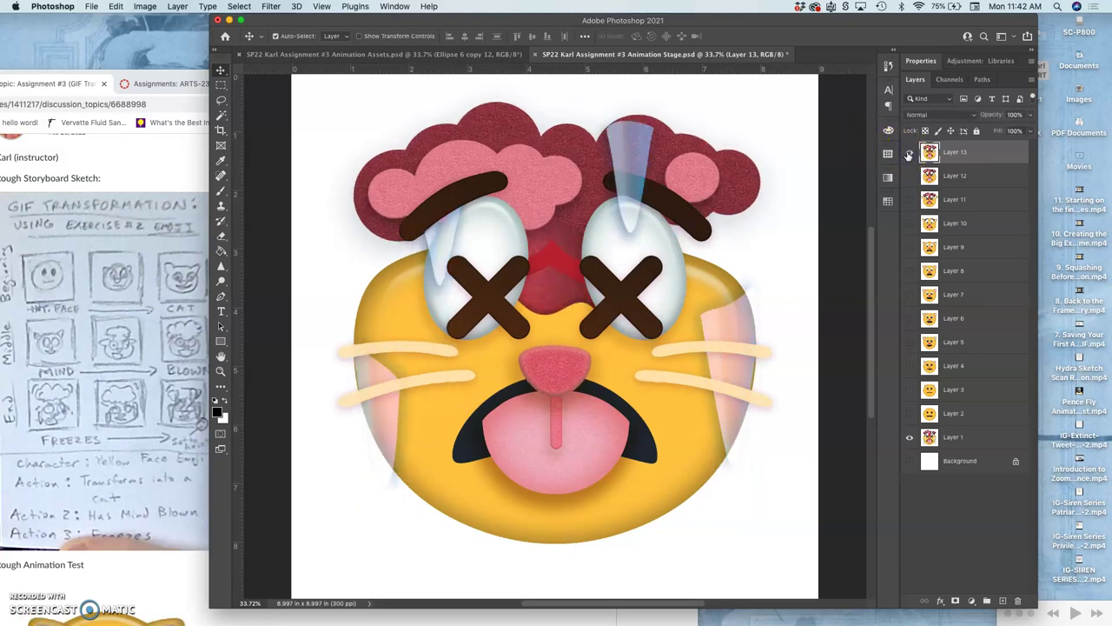
{"action": "left_click", "coordinate": [909, 154]}
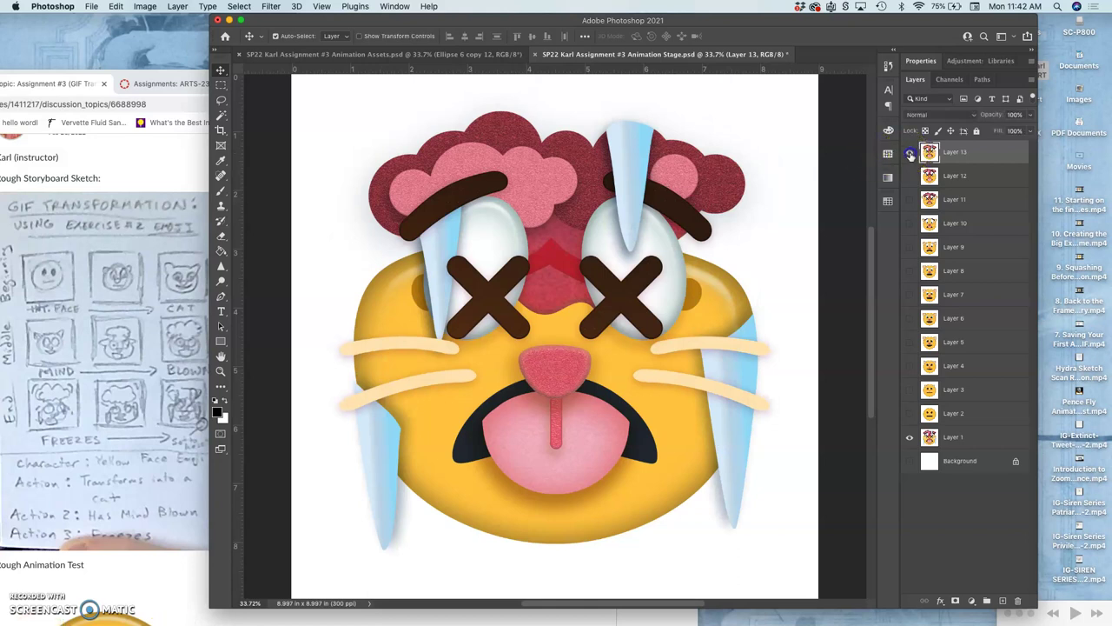
{"action": "left_click", "coordinate": [910, 154]}
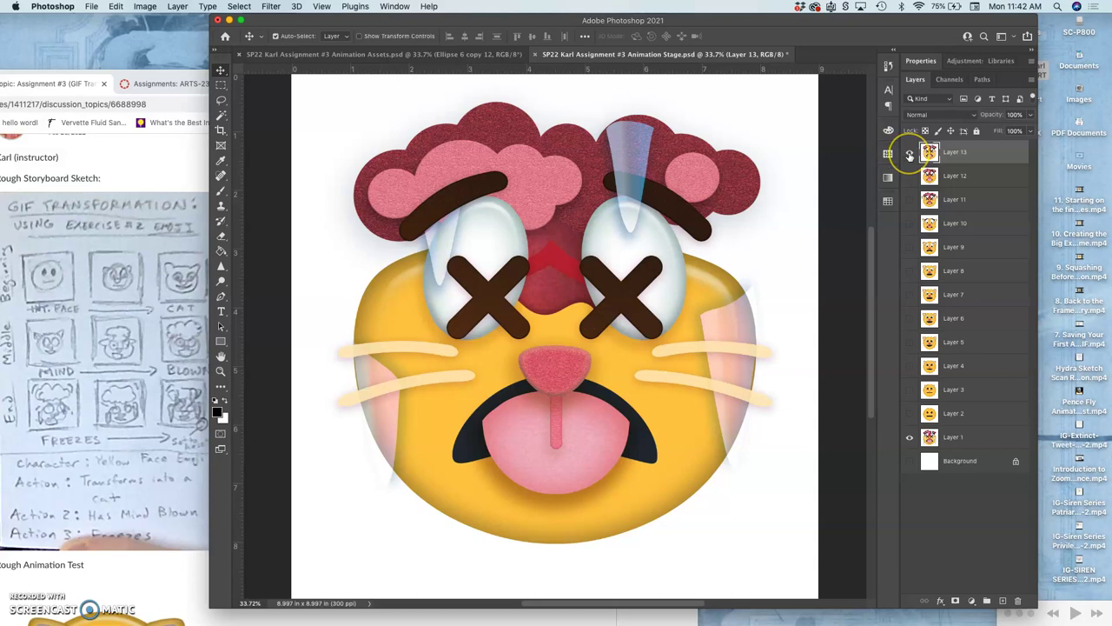
{"action": "left_click", "coordinate": [417, 54]}
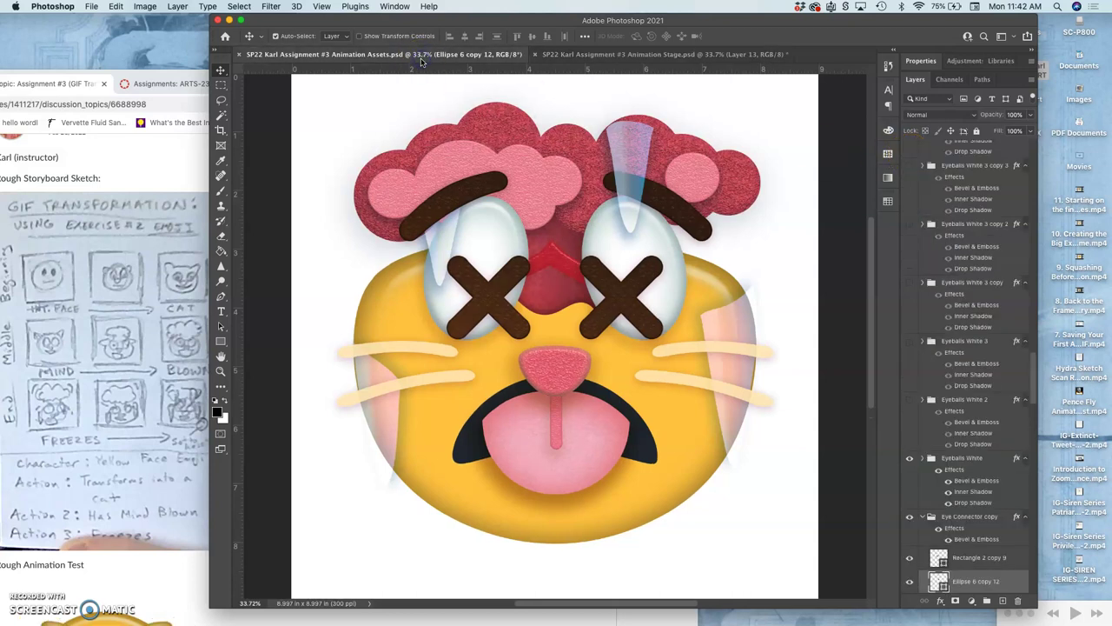
{"action": "left_click", "coordinate": [721, 192]}
- Set Auto-Select to Group and duplicate the Eyebrows group, comparing the copy with the original
{"action": "left_click", "coordinate": [337, 36]}
{"action": "left_click", "coordinate": [337, 27]}
{"action": "left_click", "coordinate": [650, 154]}
{"action": "left_click_drag", "start_coordinate": [972, 397], "coordinate": [951, 154]}
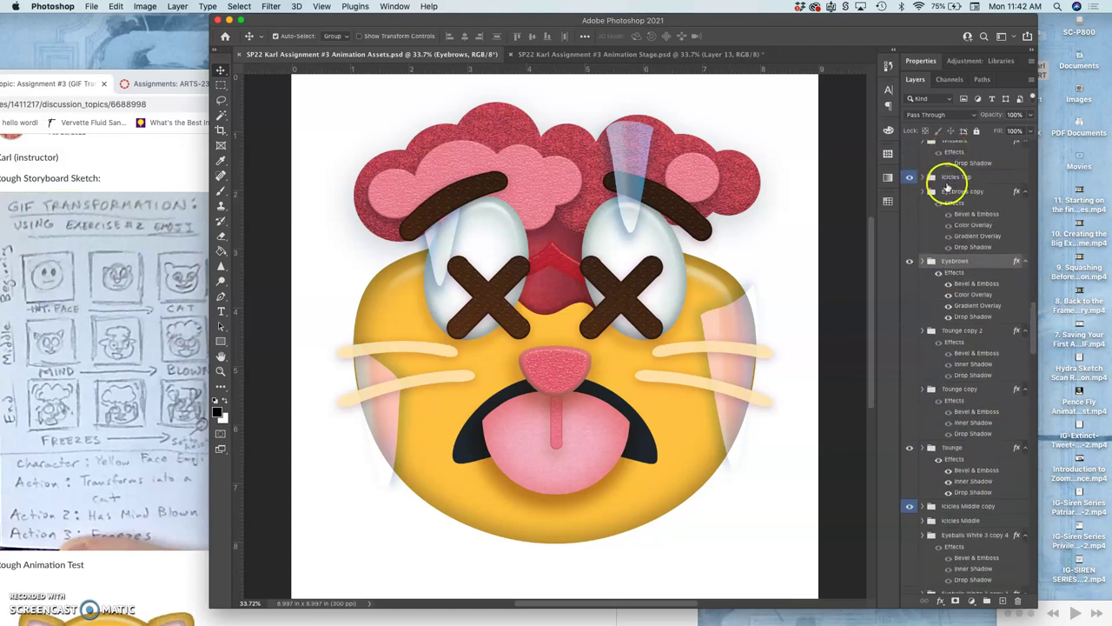
{"action": "left_click", "coordinate": [910, 192]}
{"action": "left_click", "coordinate": [910, 260]}
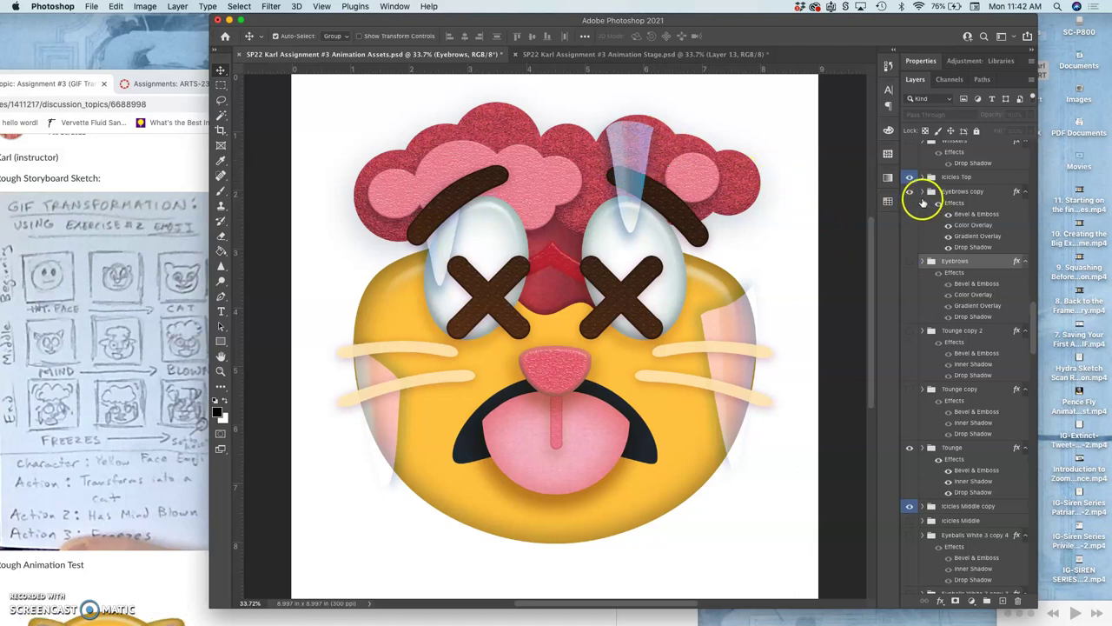
{"action": "left_click", "coordinate": [910, 262]}
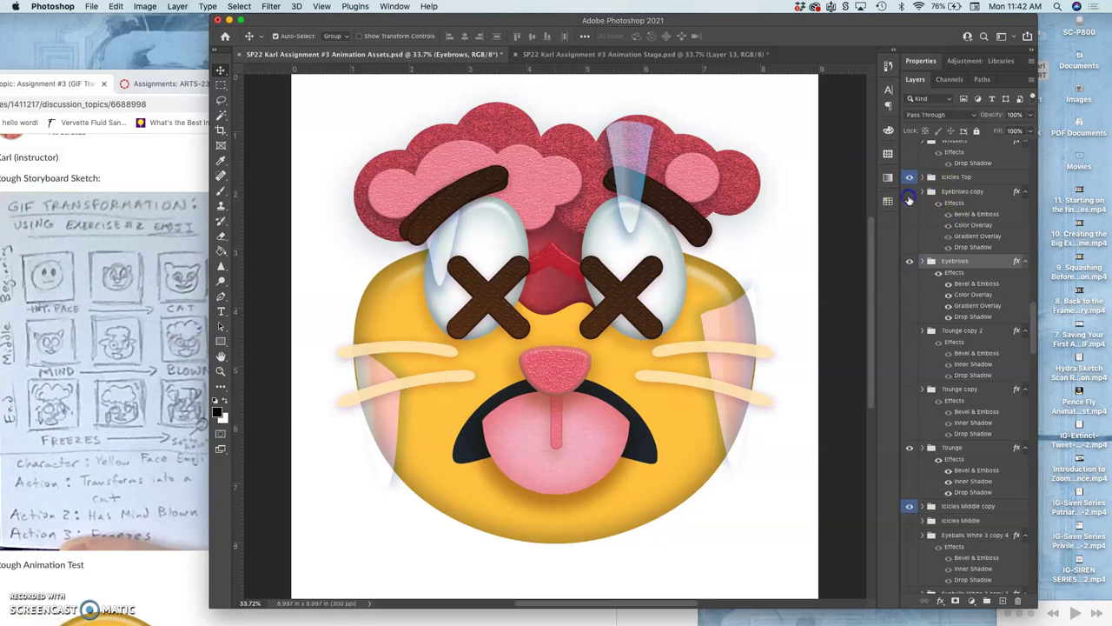
{"action": "left_click", "coordinate": [910, 192]}
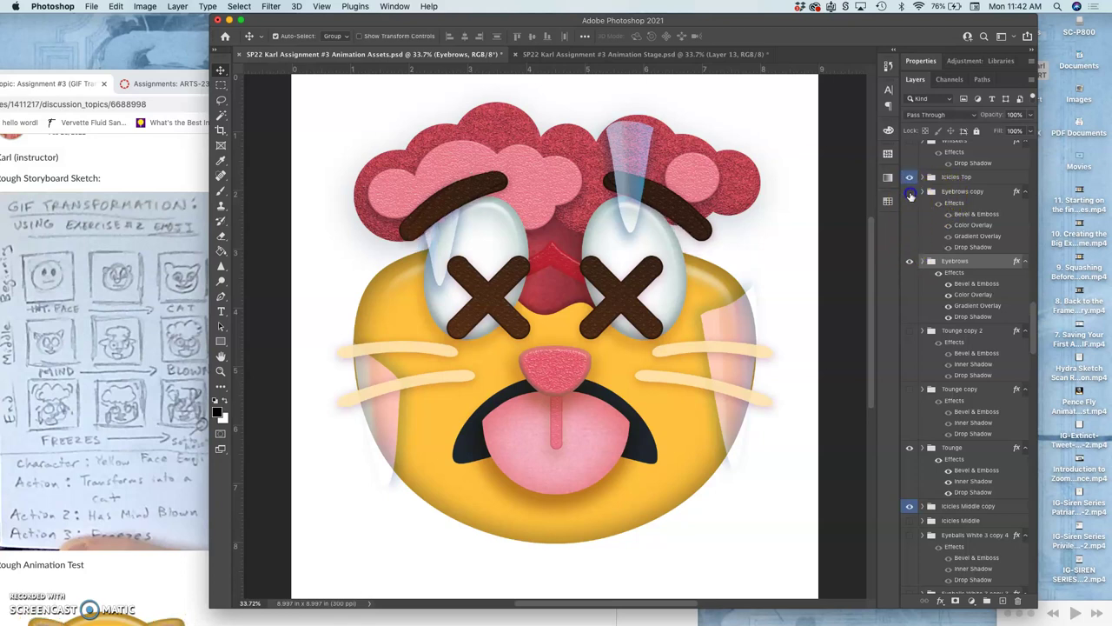
{"action": "left_click", "coordinate": [910, 192]}
- Duplicate Eyebrows copy into Eyebrows copy 2 and rotate its right eyebrow to a steeper tilt
{"action": "double_click", "coordinate": [949, 195]}
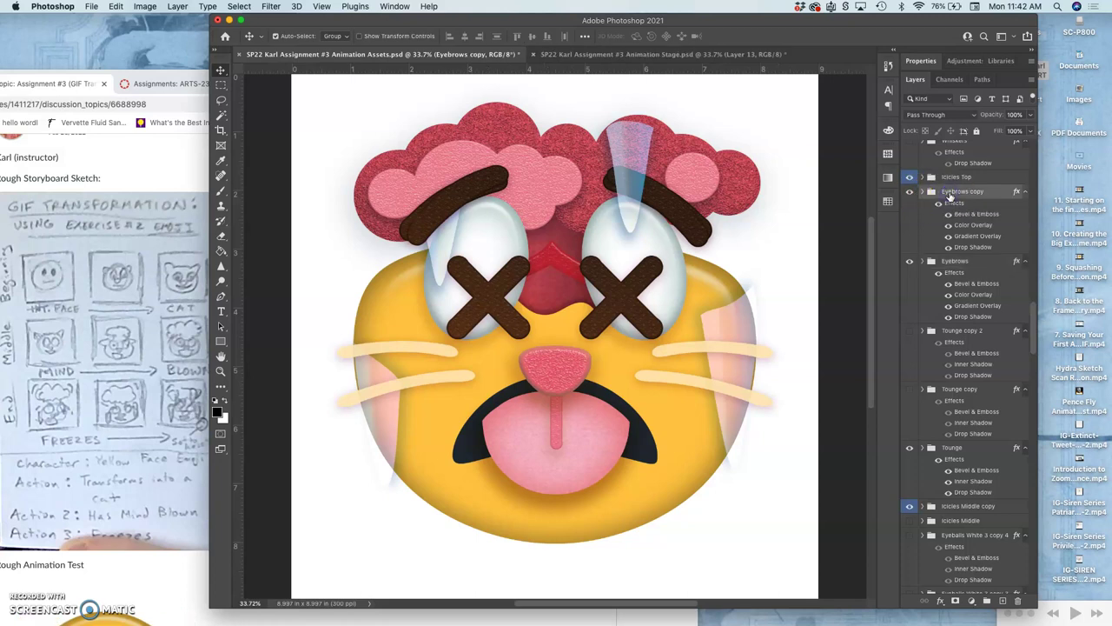
{"action": "key", "text": "ctrl+j"}
{"action": "left_click", "coordinate": [922, 228]}
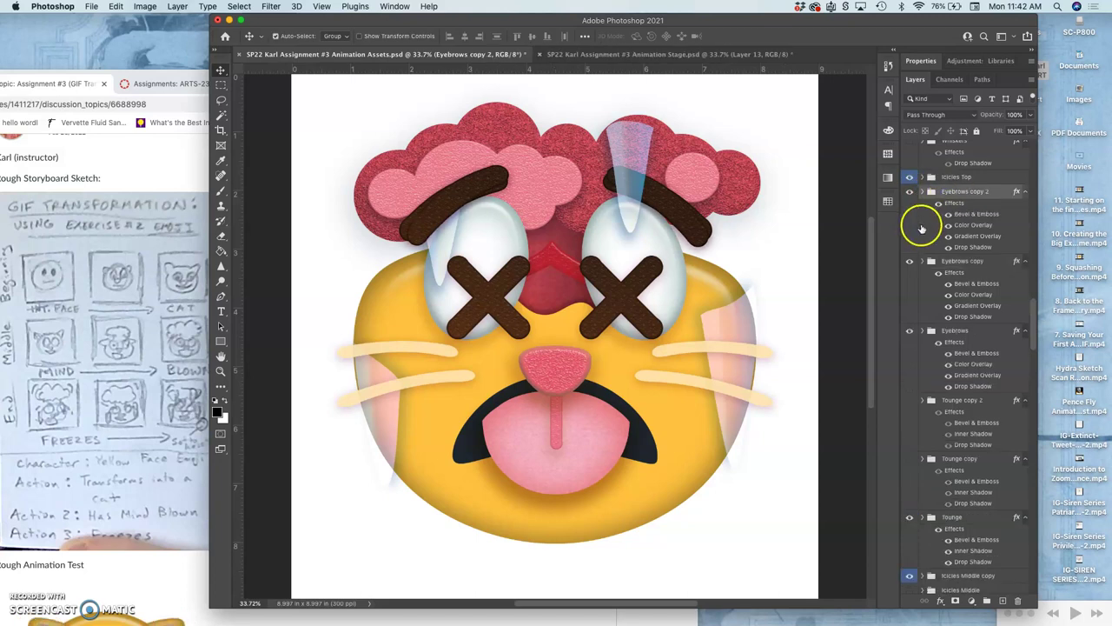
{"action": "left_click", "coordinate": [922, 191]}
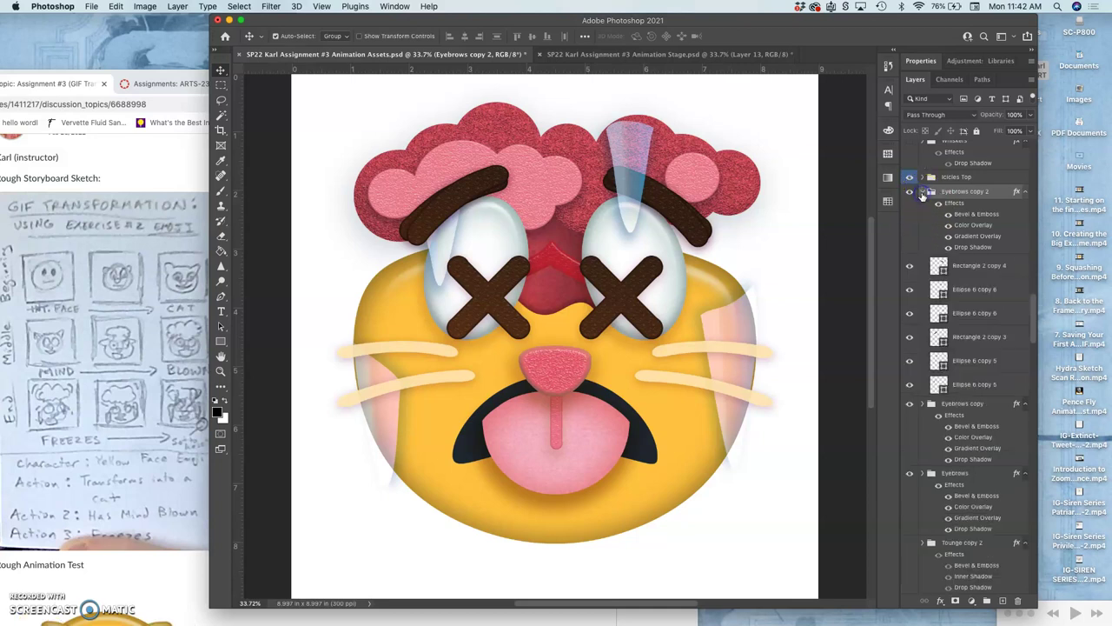
{"action": "left_click", "coordinate": [957, 268]}
{"action": "left_click", "coordinate": [959, 313], "text": "shift"}
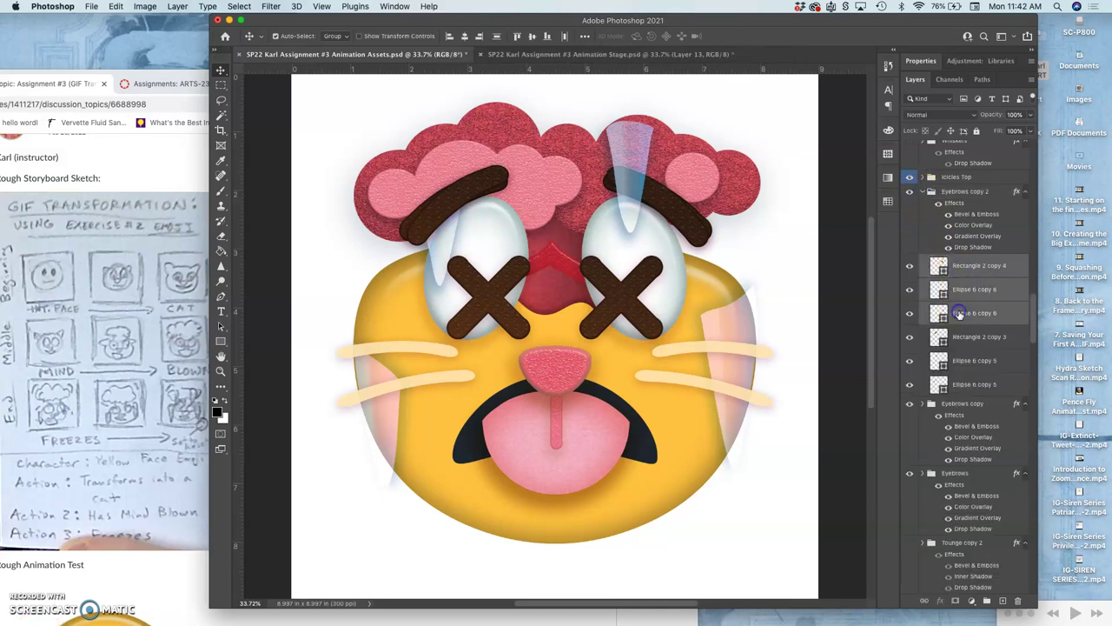
{"action": "key", "text": "ctrl+t"}
{"action": "left_click_drag", "start_coordinate": [738, 180], "coordinate": [715, 157]}
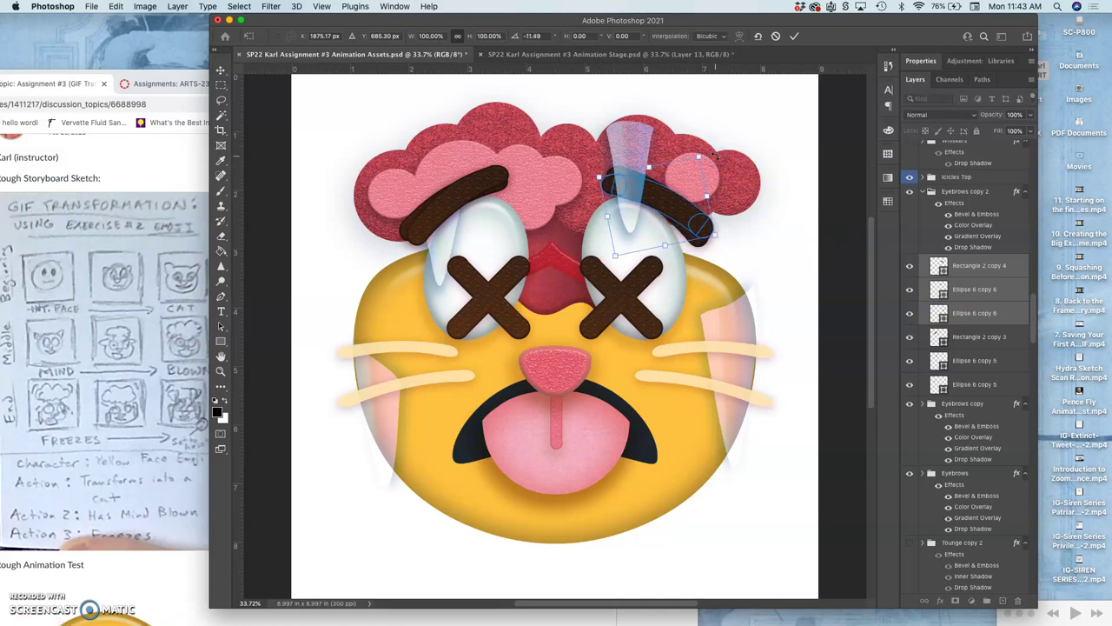
{"action": "key", "text": "Return"}
{"action": "left_click_drag", "start_coordinate": [923, 362], "coordinate": [952, 343]}
- Rotate the left eyebrow steeper and hide the Eyebrows and Eyebrows copy groups
{"action": "left_click", "coordinate": [956, 384], "text": "shift"}
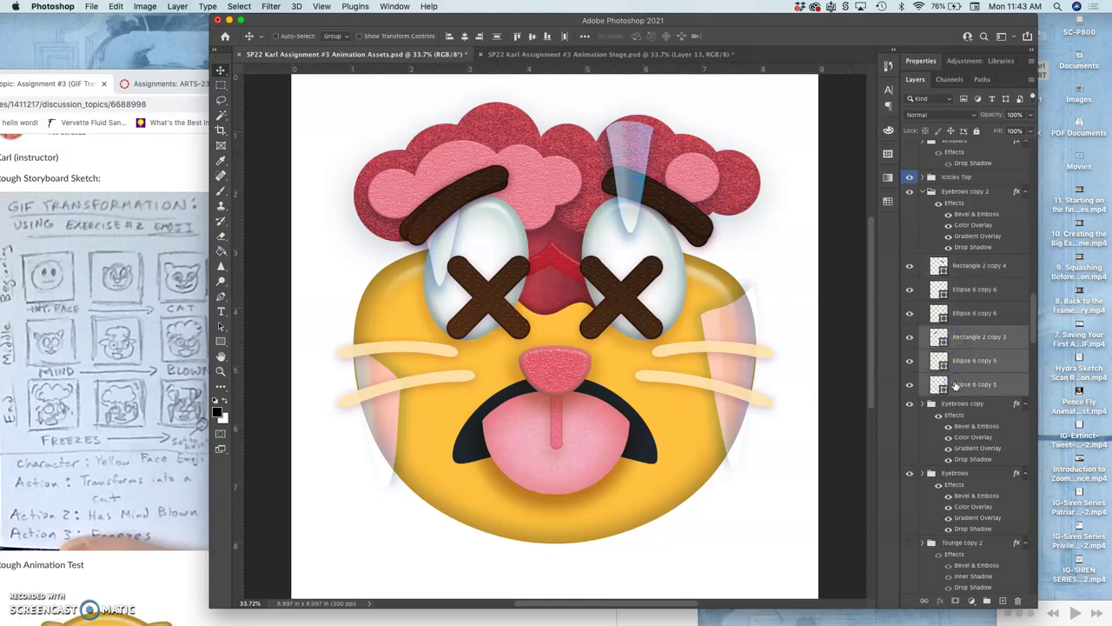
{"action": "key", "text": "ctrl+t"}
{"action": "left_click_drag", "start_coordinate": [504, 154], "coordinate": [521, 182]}
{"action": "key", "text": "Return"}
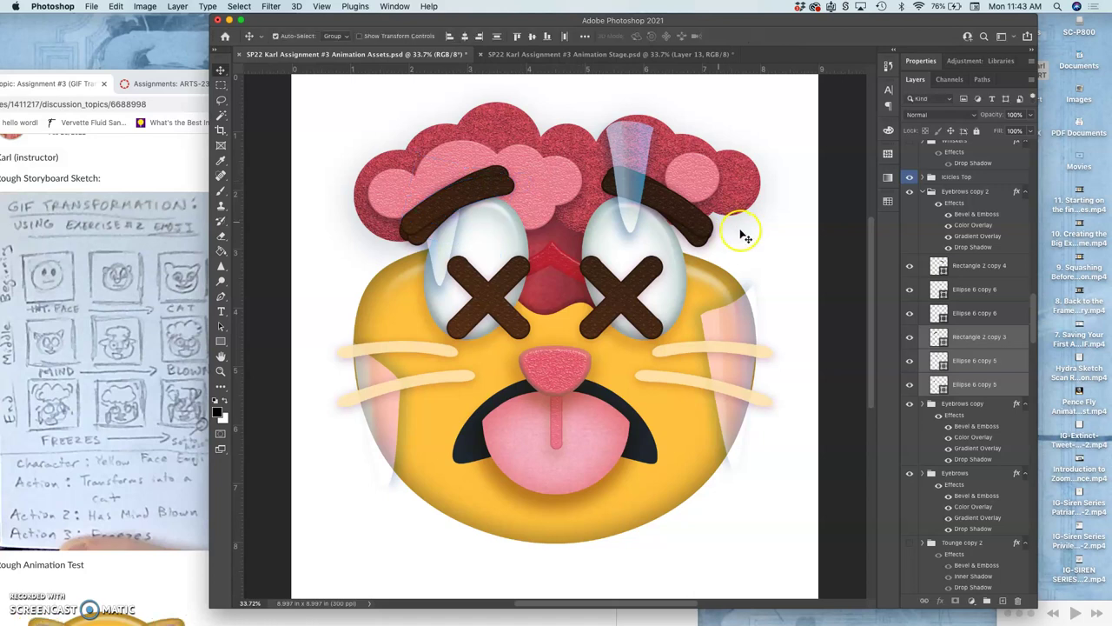
{"action": "left_click", "coordinate": [922, 191]}
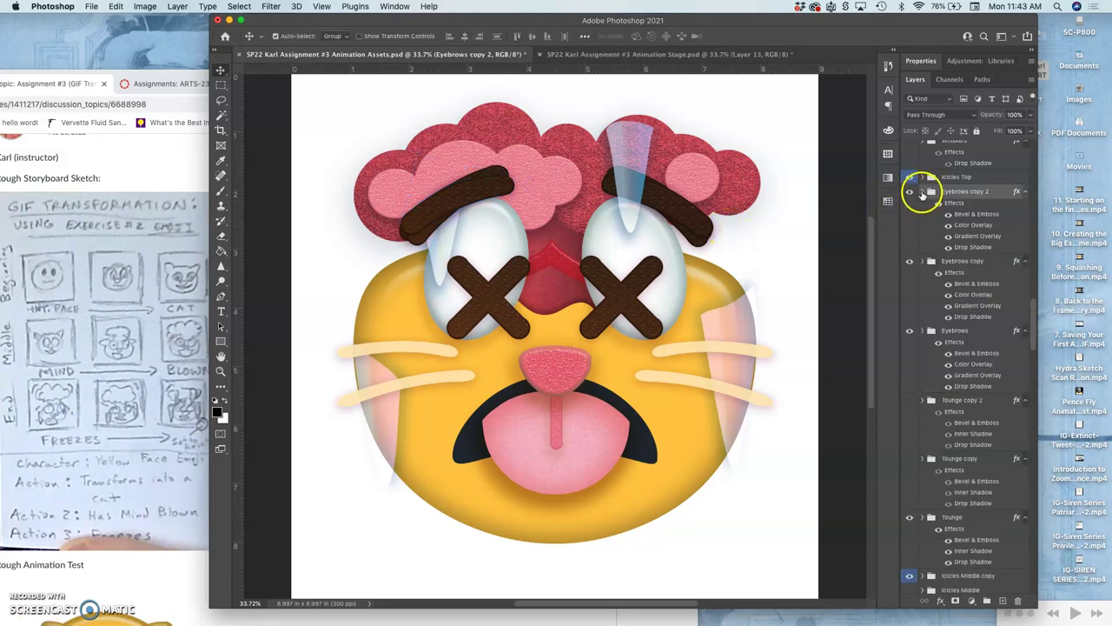
{"action": "left_click", "coordinate": [910, 261]}
{"action": "left_click", "coordinate": [910, 331]}
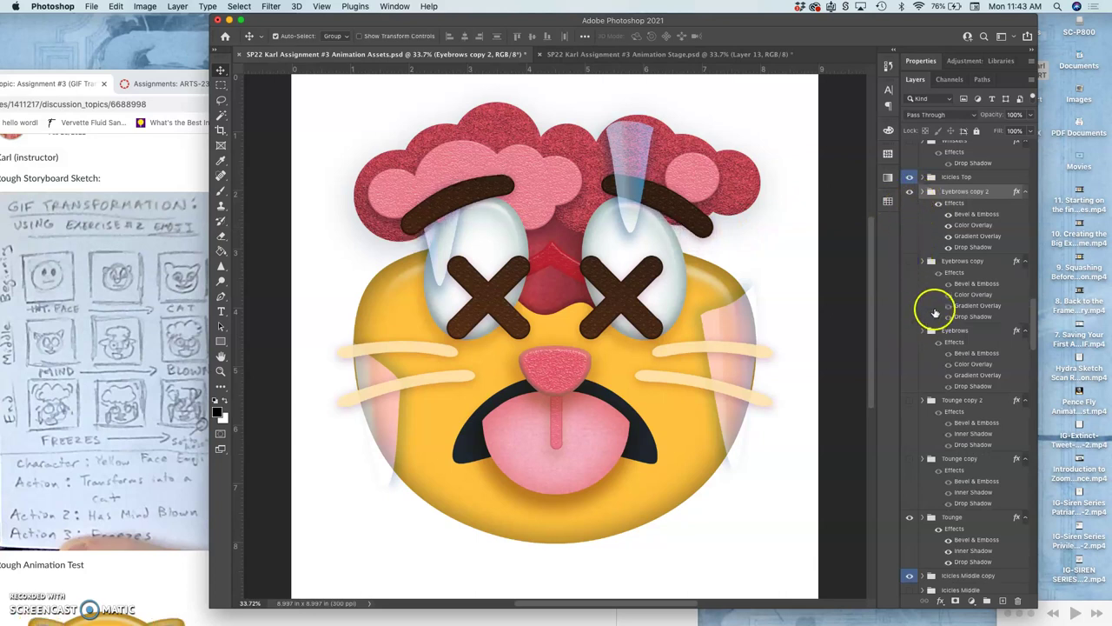
- Duplicate Brain Clouds Top copy 2 into a violet-labelled copy 3 and hide copy 2
{"action": "scroll", "coordinate": [948, 278], "scroll_direction": "down", "scroll_amount": 5}
{"action": "scroll", "coordinate": [949, 280], "scroll_direction": "down", "scroll_amount": 5}
{"action": "scroll", "coordinate": [950, 278], "scroll_direction": "down", "scroll_amount": 3}
{"action": "scroll", "coordinate": [950, 278], "scroll_direction": "down", "scroll_amount": 3}
{"action": "scroll", "coordinate": [950, 278], "scroll_direction": "down", "scroll_amount": 3}
{"action": "scroll", "coordinate": [949, 278], "scroll_direction": "down", "scroll_amount": 3}
{"action": "scroll", "coordinate": [950, 276], "scroll_direction": "up", "scroll_amount": 3}
{"action": "scroll", "coordinate": [950, 276], "scroll_direction": "up", "scroll_amount": 3}
{"action": "scroll", "coordinate": [950, 278], "scroll_direction": "up", "scroll_amount": 3}
{"action": "scroll", "coordinate": [949, 279], "scroll_direction": "up", "scroll_amount": 3}
{"action": "scroll", "coordinate": [950, 279], "scroll_direction": "down", "scroll_amount": 3}
{"action": "scroll", "coordinate": [950, 278], "scroll_direction": "down", "scroll_amount": 3}
{"action": "scroll", "coordinate": [950, 278], "scroll_direction": "down", "scroll_amount": 3}
{"action": "scroll", "coordinate": [950, 278], "scroll_direction": "down", "scroll_amount": 3}
{"action": "scroll", "coordinate": [950, 280], "scroll_direction": "down", "scroll_amount": 1}
{"action": "scroll", "coordinate": [949, 278], "scroll_direction": "down", "scroll_amount": 1}
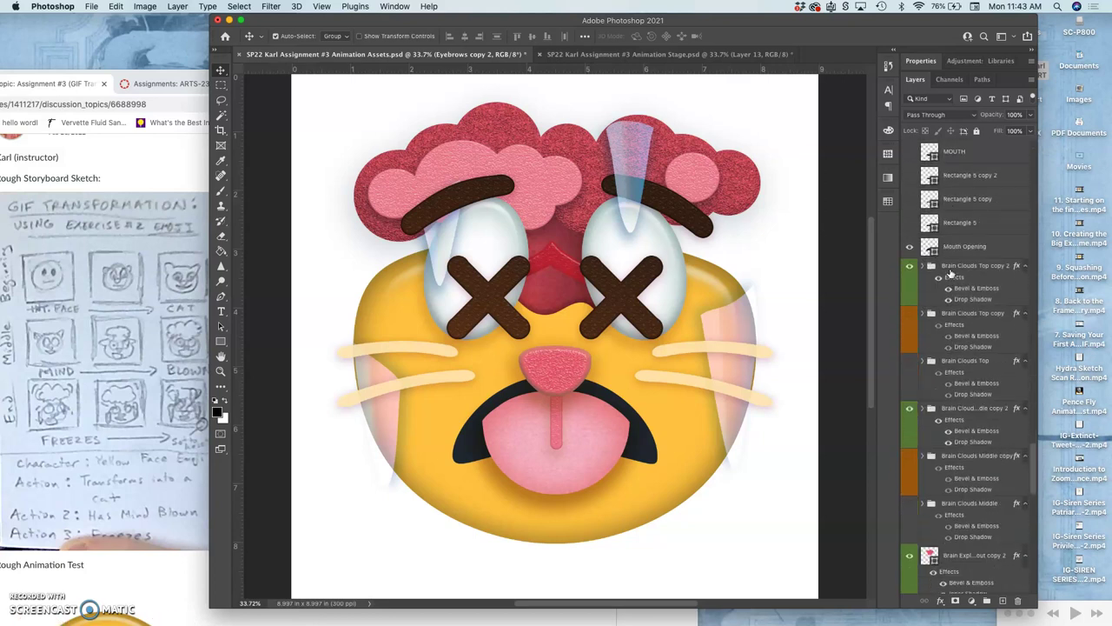
{"action": "left_click", "coordinate": [949, 272]}
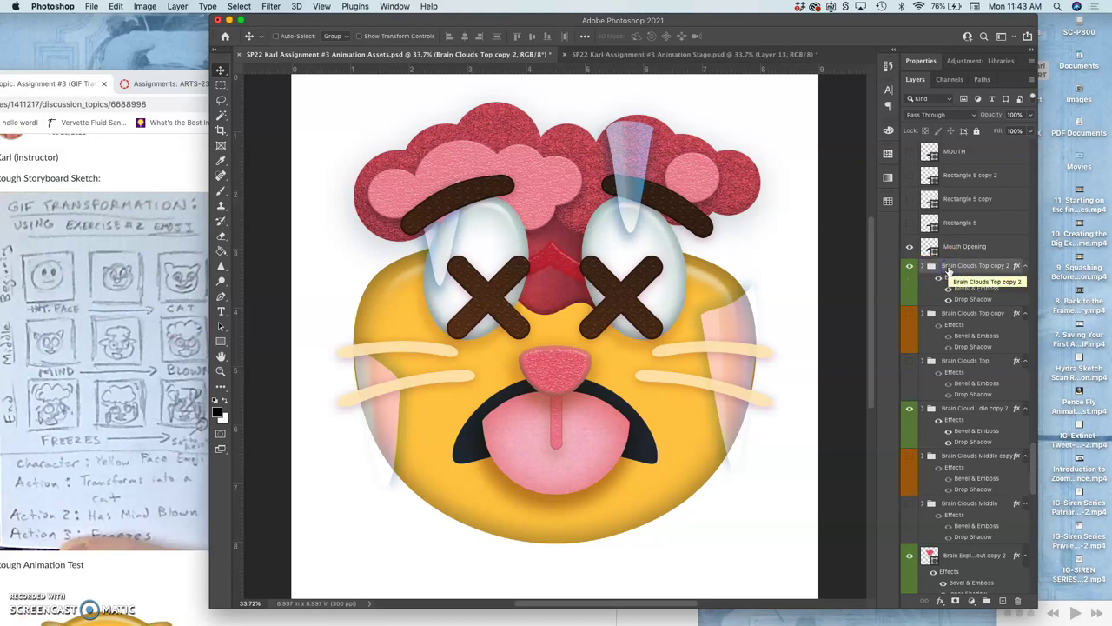
{"action": "key", "text": "super+j"}
{"action": "right_click", "coordinate": [909, 286]}
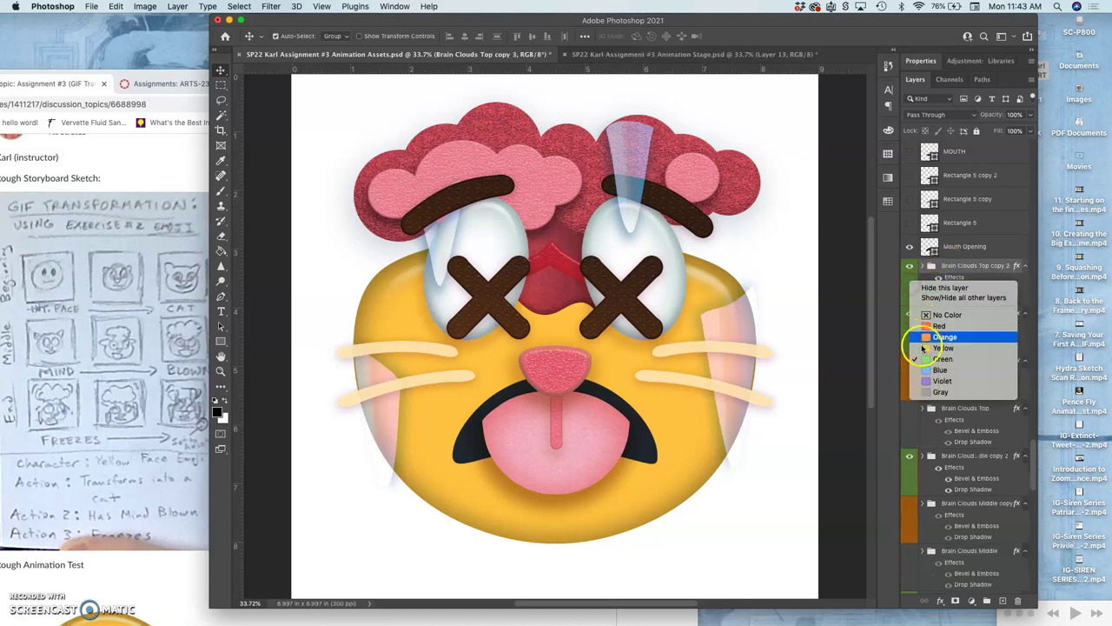
{"action": "left_click", "coordinate": [923, 381]}
{"action": "left_click", "coordinate": [910, 322]}
- Duplicate Brain Clouds Middle copy 2 and label the new copy 3 violet
{"action": "left_click", "coordinate": [950, 455]}
{"action": "key", "text": "super+j"}
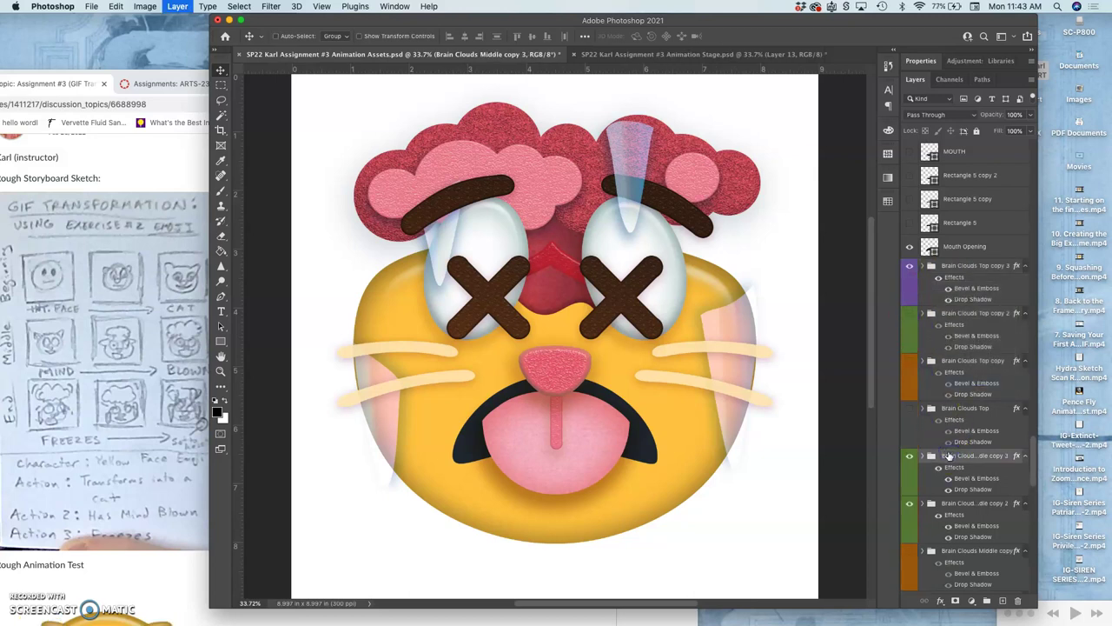
{"action": "right_click", "coordinate": [911, 473]}
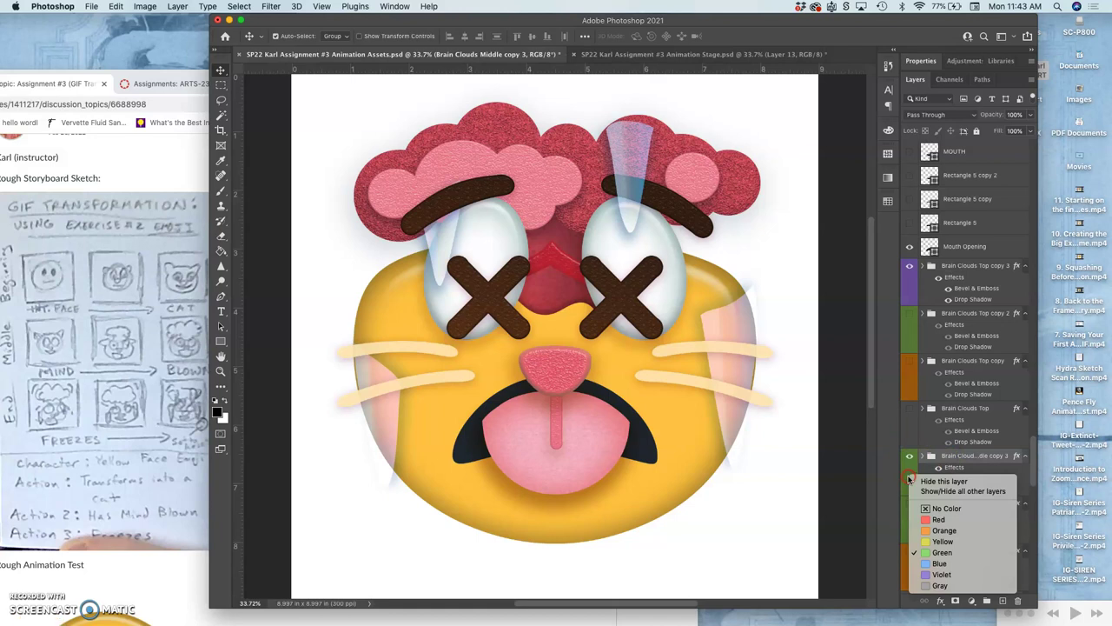
{"action": "left_click", "coordinate": [917, 575]}
{"action": "scroll", "coordinate": [920, 531], "scroll_direction": "down", "scroll_amount": 3}
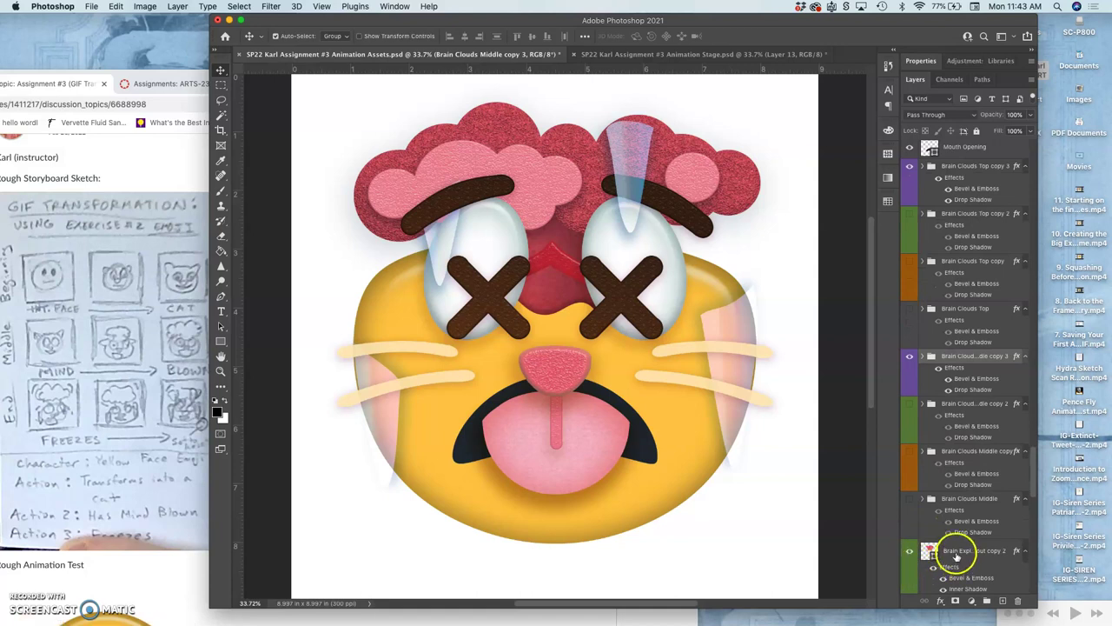
- Reorder the Brain Explosion Spout layers and make Spout copy 2 visible
{"action": "left_click", "coordinate": [956, 555]}
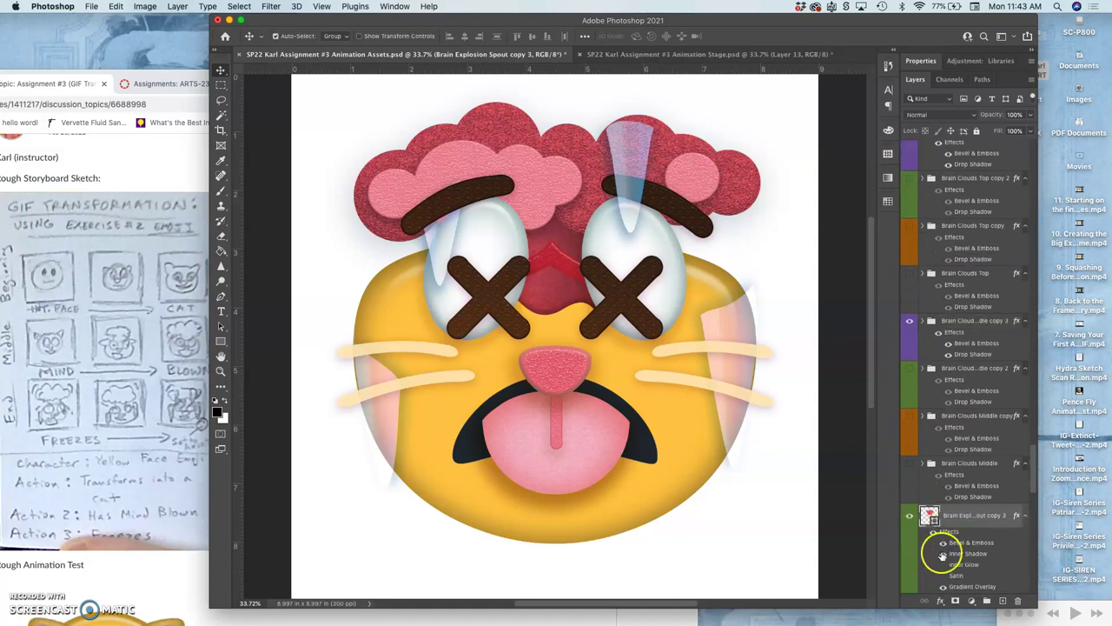
{"action": "scroll", "coordinate": [942, 556], "scroll_direction": "down", "scroll_amount": 1}
{"action": "scroll", "coordinate": [934, 548], "scroll_direction": "down", "scroll_amount": 1}
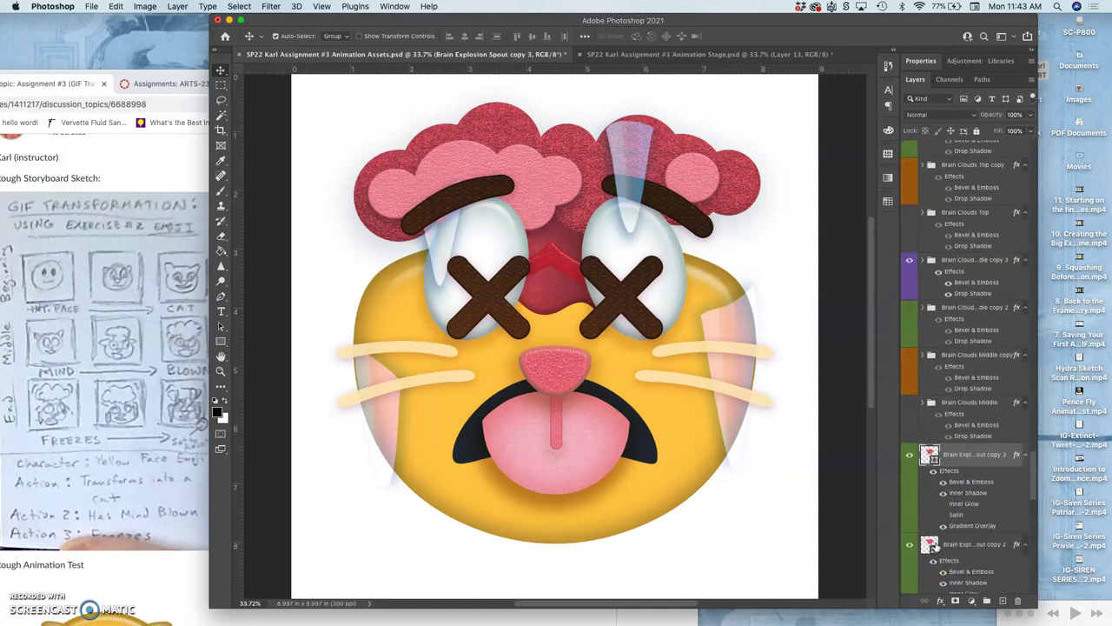
{"action": "left_click_drag", "start_coordinate": [935, 546], "coordinate": [957, 464]}
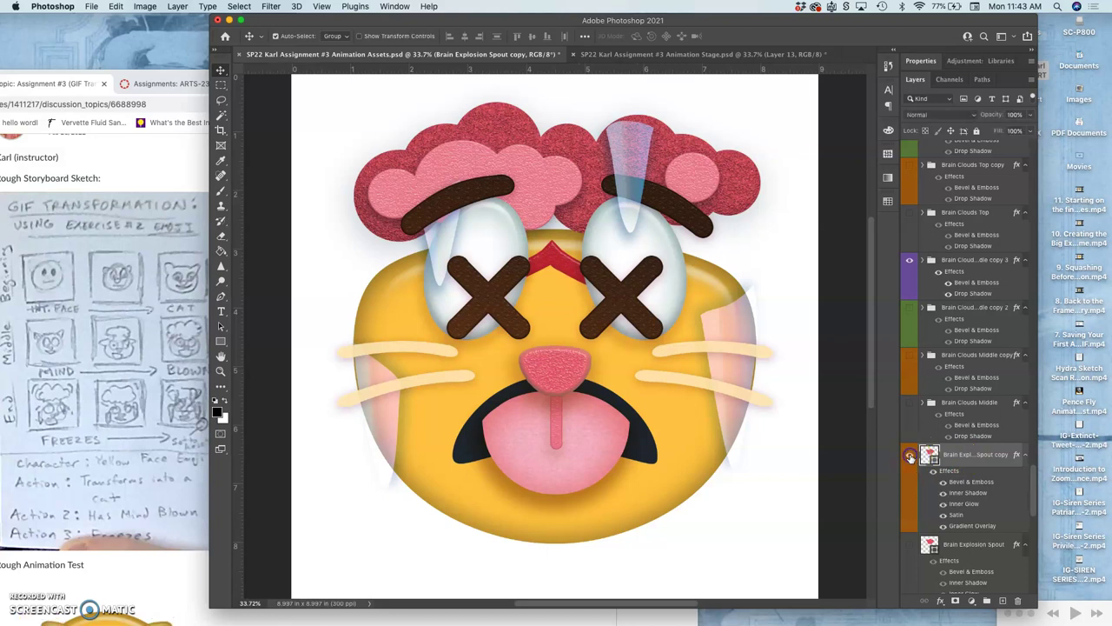
{"action": "left_click", "coordinate": [909, 457]}
{"action": "left_click", "coordinate": [910, 457]}
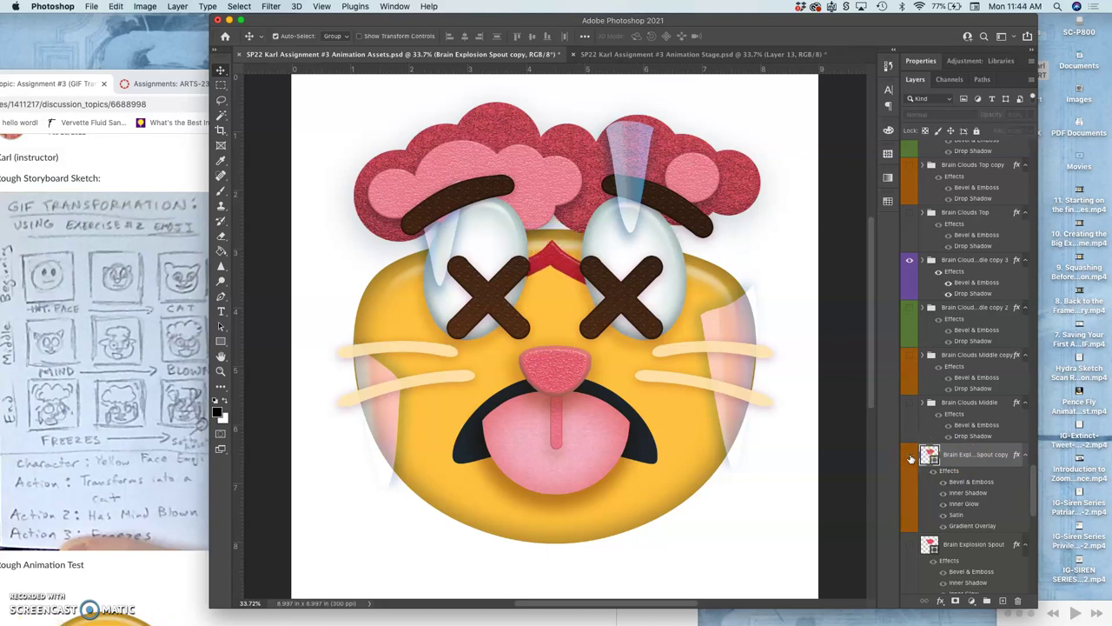
{"action": "key", "text": "super+z"}
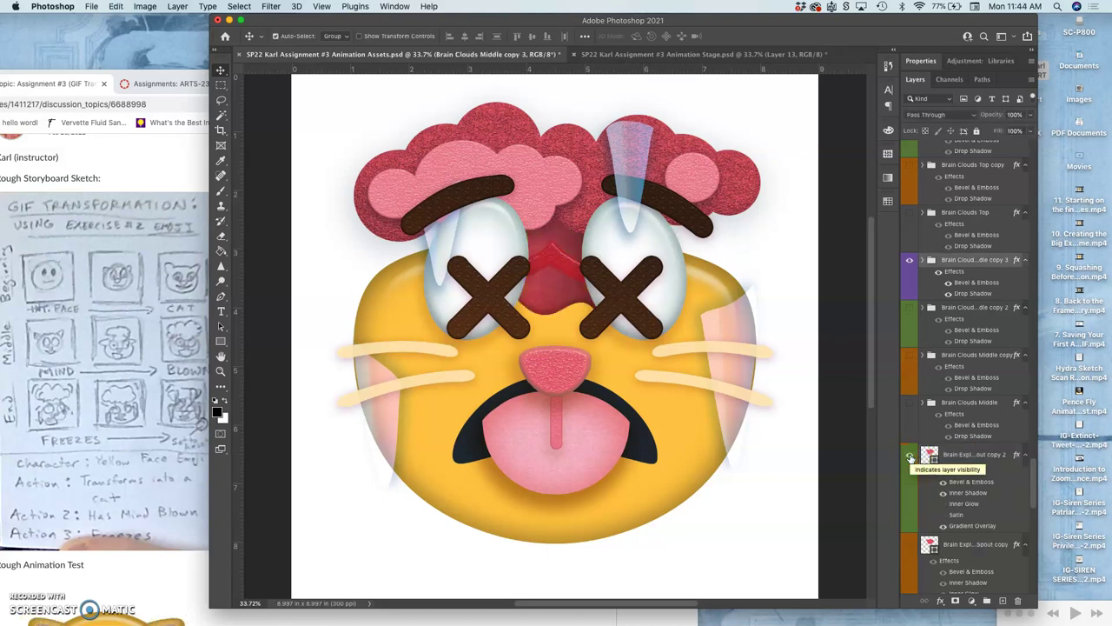
- Turn off Spout copy 2's Inner Shadow and set its Gradient Overlay to 35% Darker Color
{"action": "left_click", "coordinate": [955, 472]}
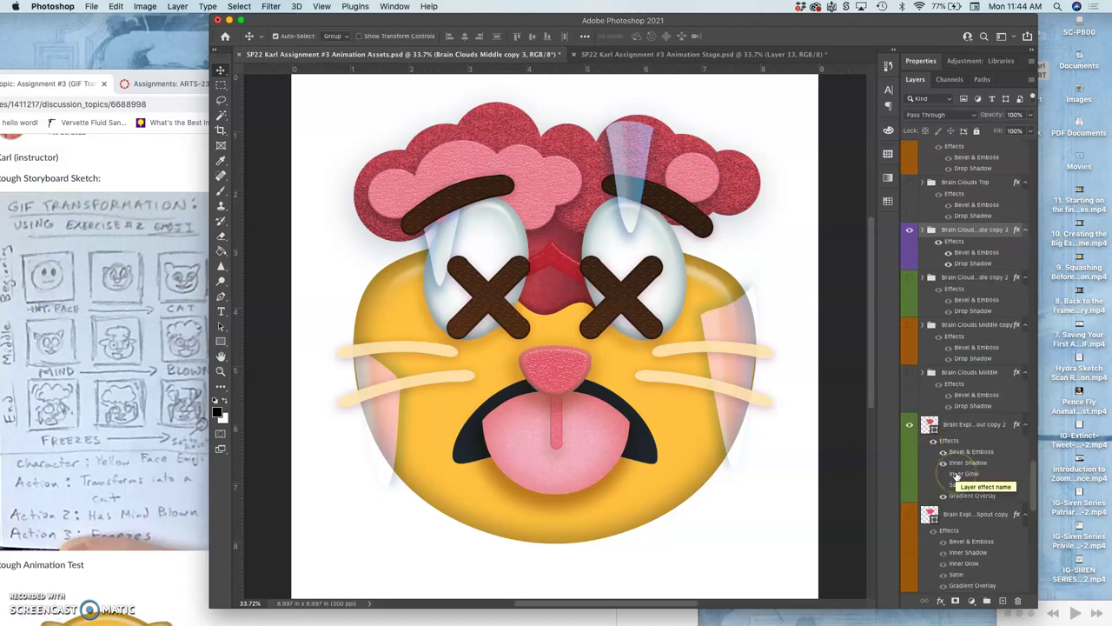
{"action": "scroll", "coordinate": [952, 470], "scroll_direction": "down", "scroll_amount": 1}
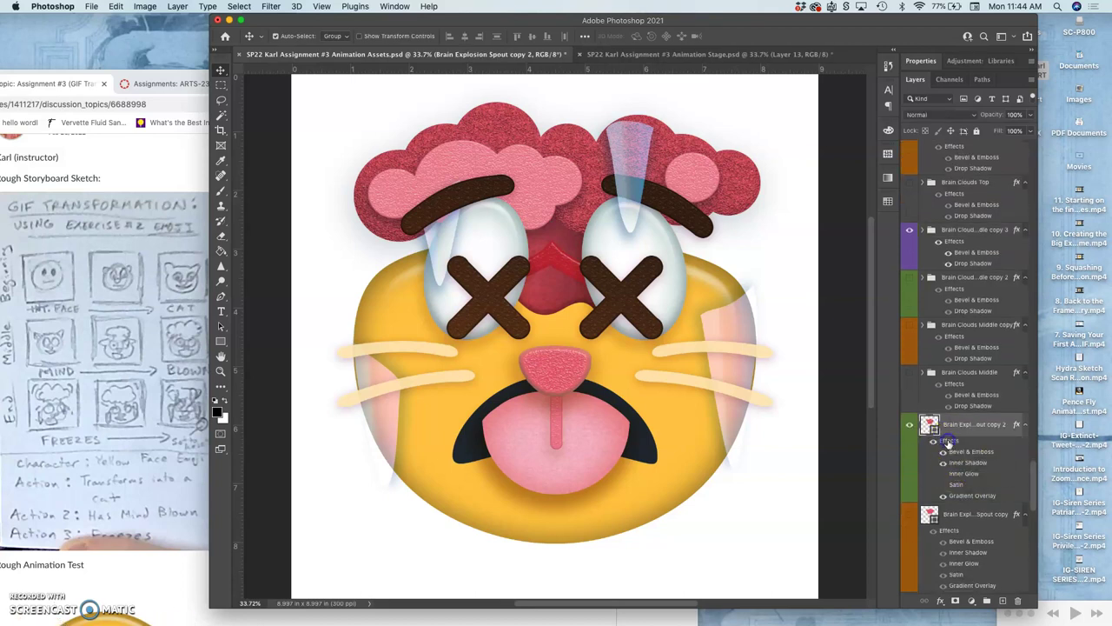
{"action": "double_click", "coordinate": [949, 441]}
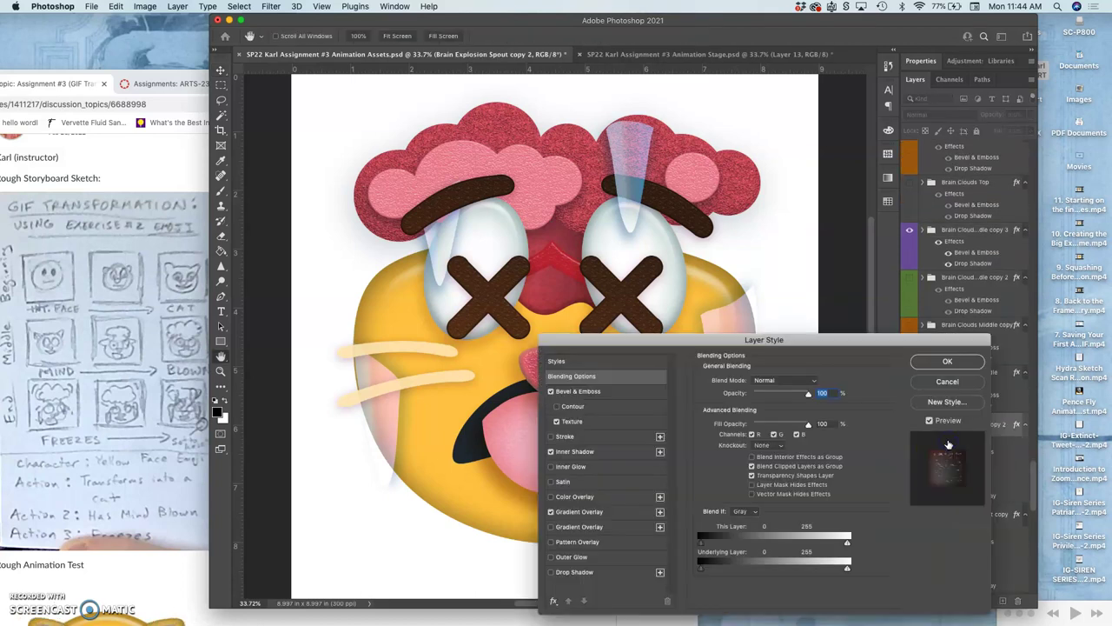
{"action": "left_click", "coordinate": [551, 452]}
{"action": "left_click", "coordinate": [561, 512]}
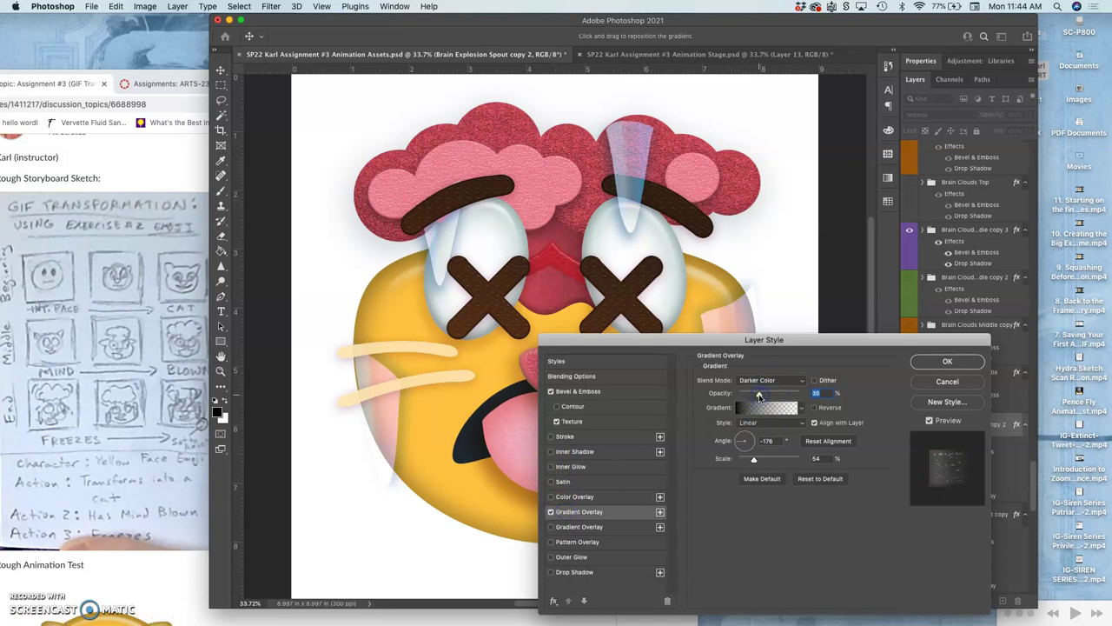
{"action": "left_click", "coordinate": [947, 362]}
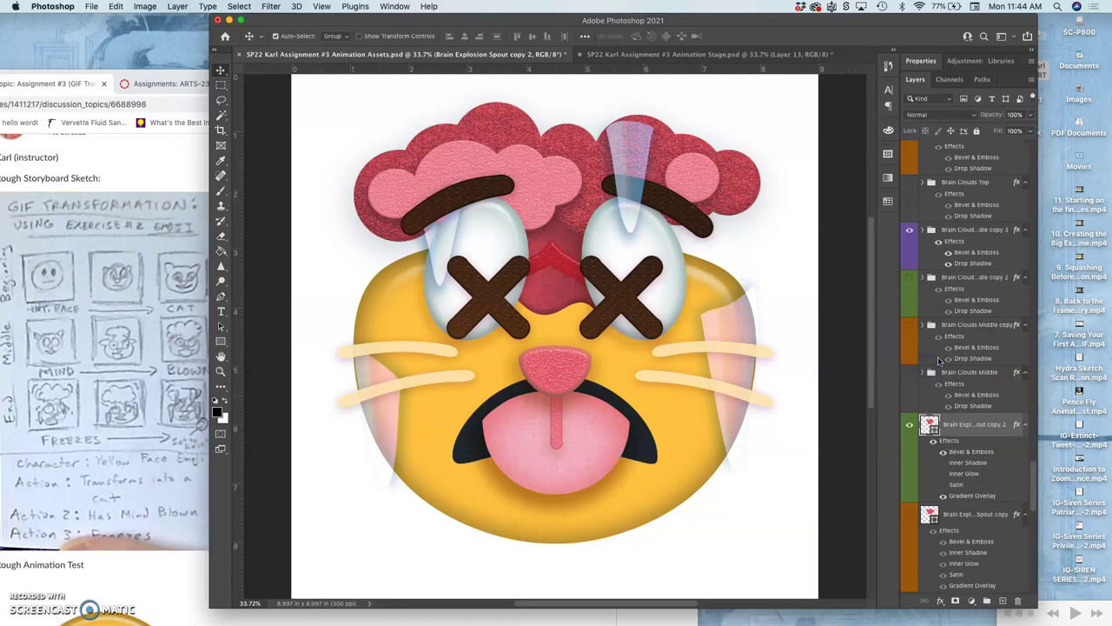
{"action": "scroll", "coordinate": [951, 405], "scroll_direction": "up", "scroll_amount": 1}
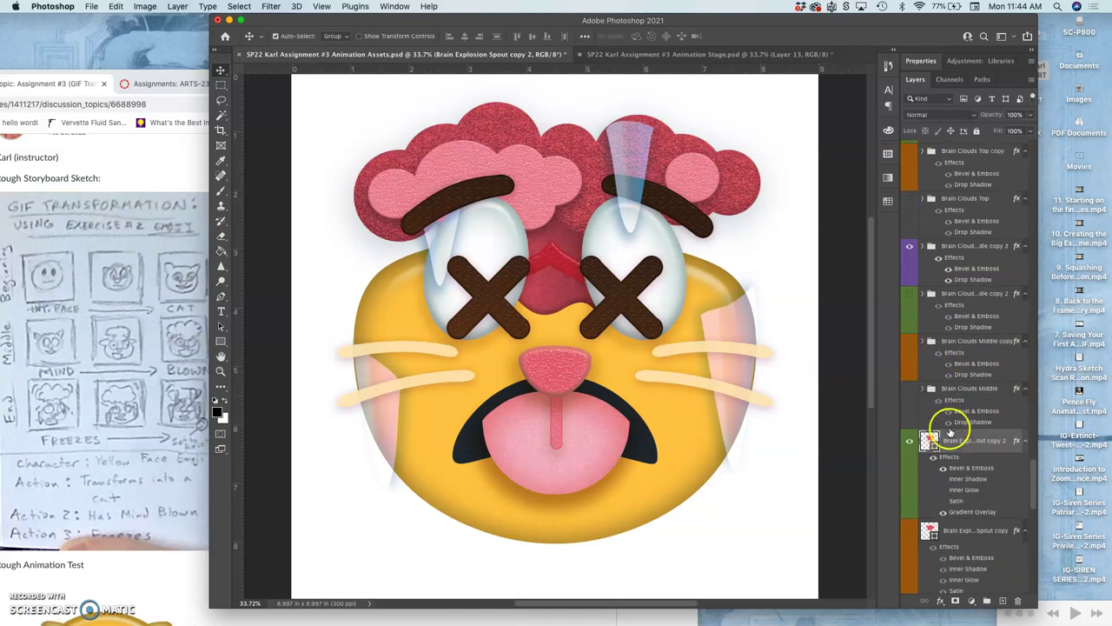
{"action": "left_click", "coordinate": [965, 259]}
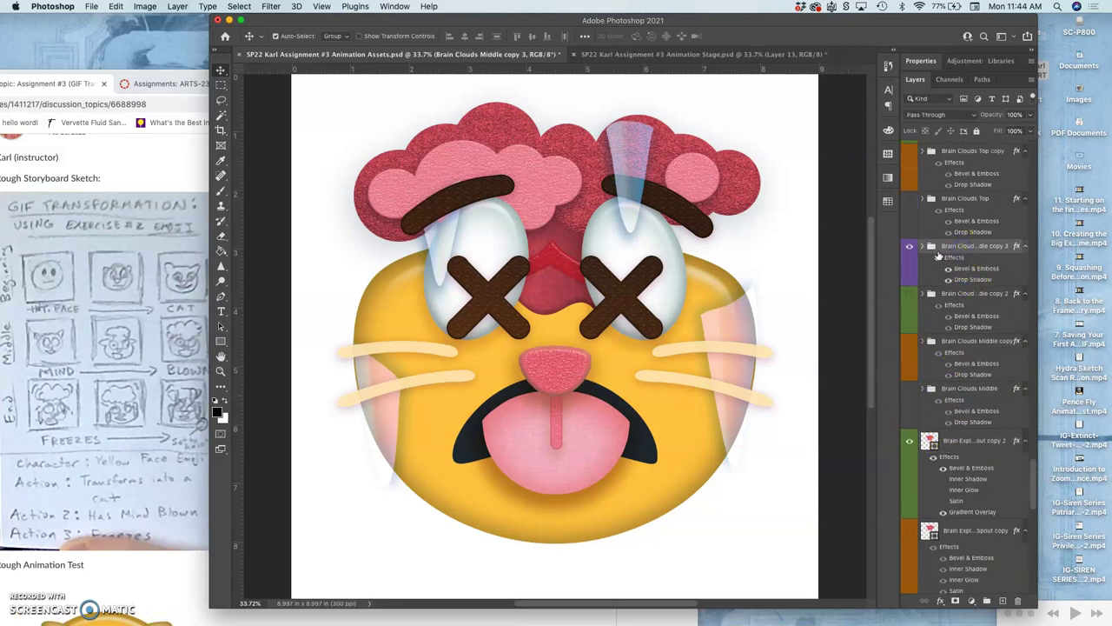
- Scale the Brain Clouds Middle copy 3 clouds down to about 97%
{"action": "key", "text": "ctrl+t"}
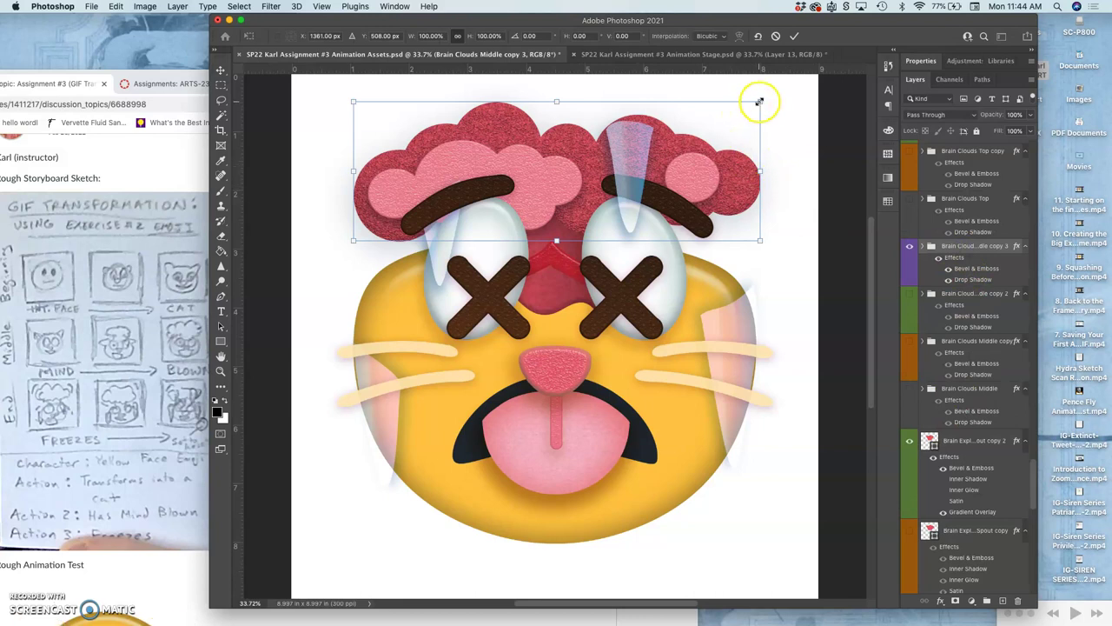
{"action": "left_click_drag", "start_coordinate": [759, 102], "coordinate": [752, 100]}
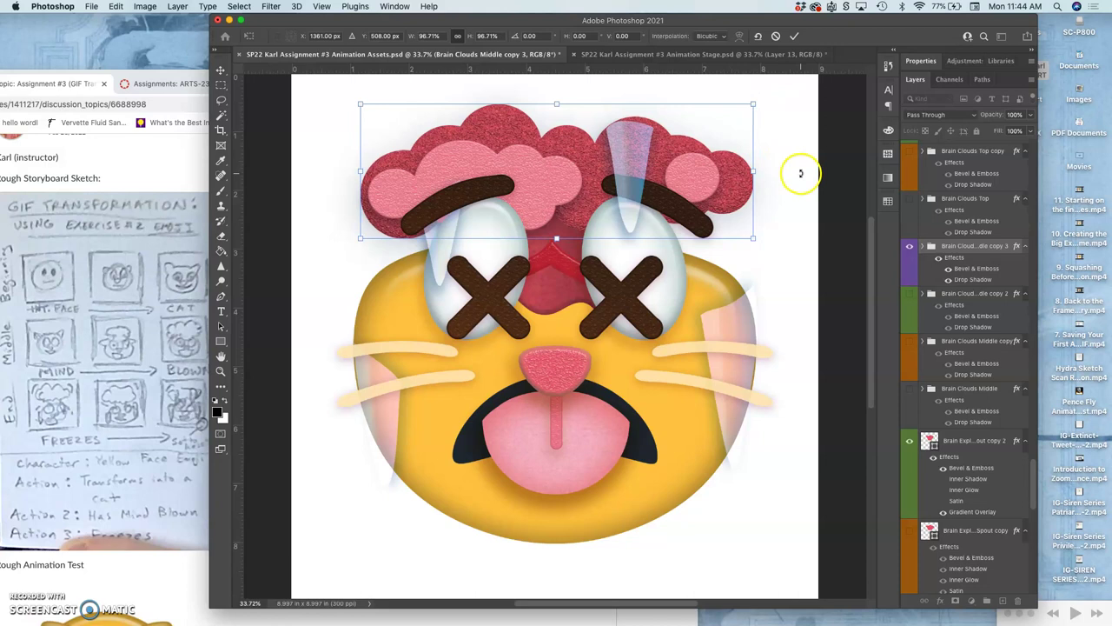
{"action": "key", "text": "Return"}
- Scale the Brain Clouds Top copy 3 clouds slightly smaller, shrinking height more
{"action": "key", "text": "super+j"}
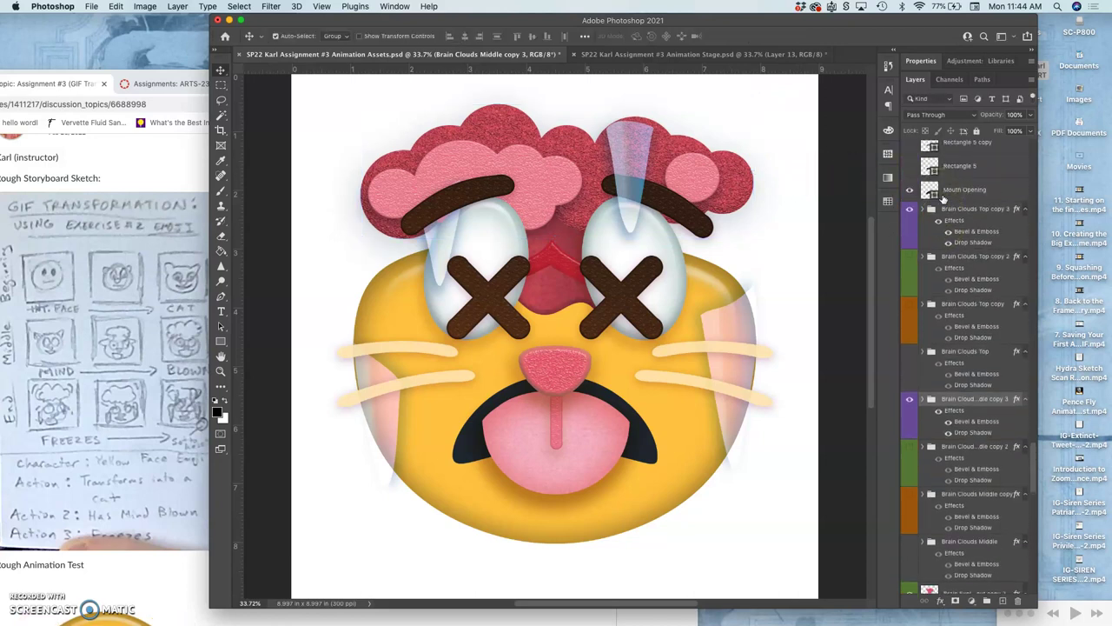
{"action": "key", "text": "super+t"}
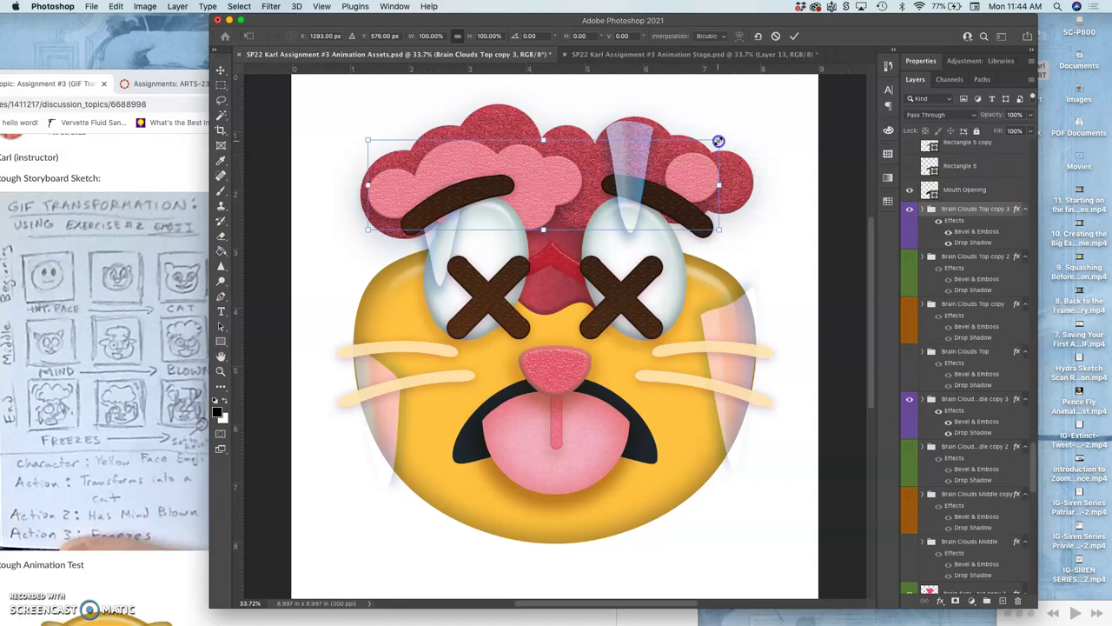
{"action": "left_click_drag", "start_coordinate": [717, 140], "coordinate": [712, 144]}
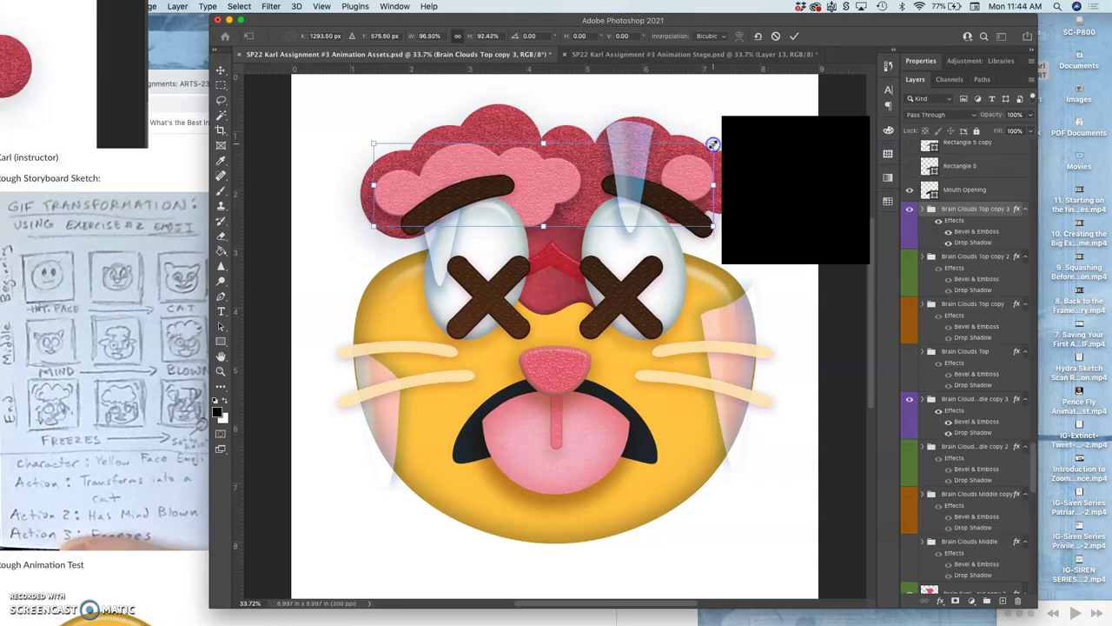
{"action": "key", "text": "Return"}
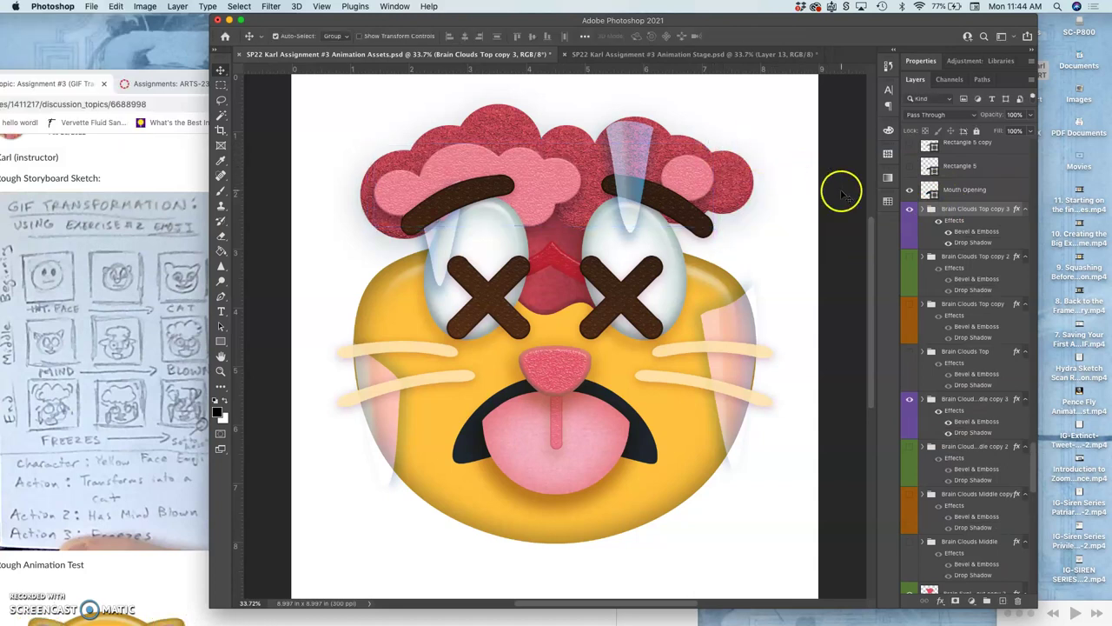
{"action": "scroll", "coordinate": [950, 186], "scroll_direction": "up", "scroll_amount": 2}
{"action": "scroll", "coordinate": [951, 186], "scroll_direction": "up", "scroll_amount": 2}
{"action": "scroll", "coordinate": [951, 186], "scroll_direction": "up", "scroll_amount": 1}
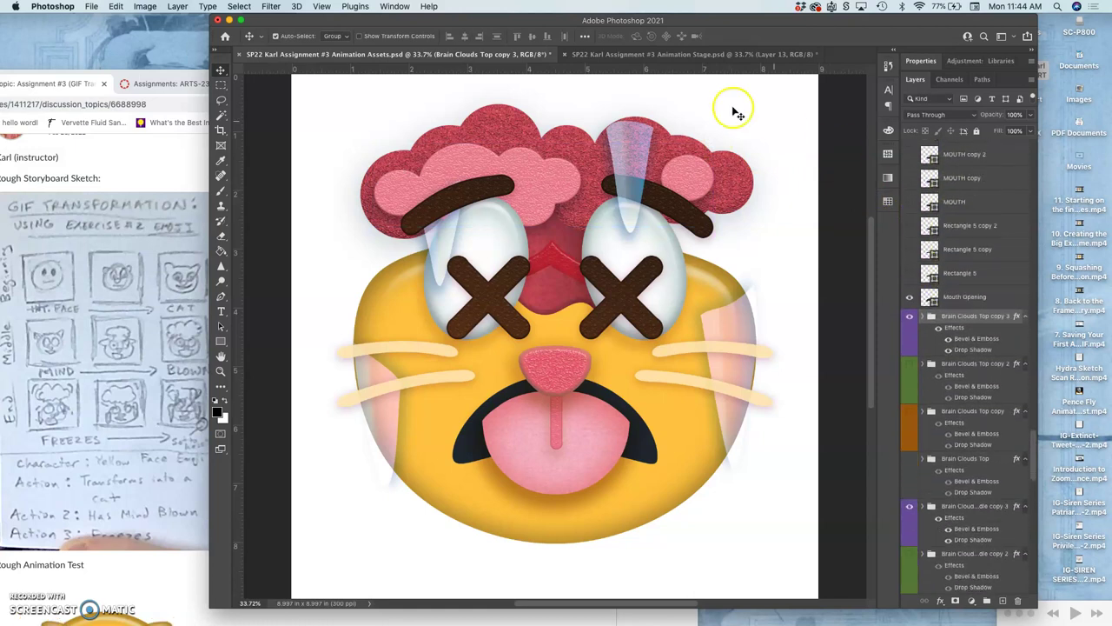
{"action": "left_click", "coordinate": [711, 54]}
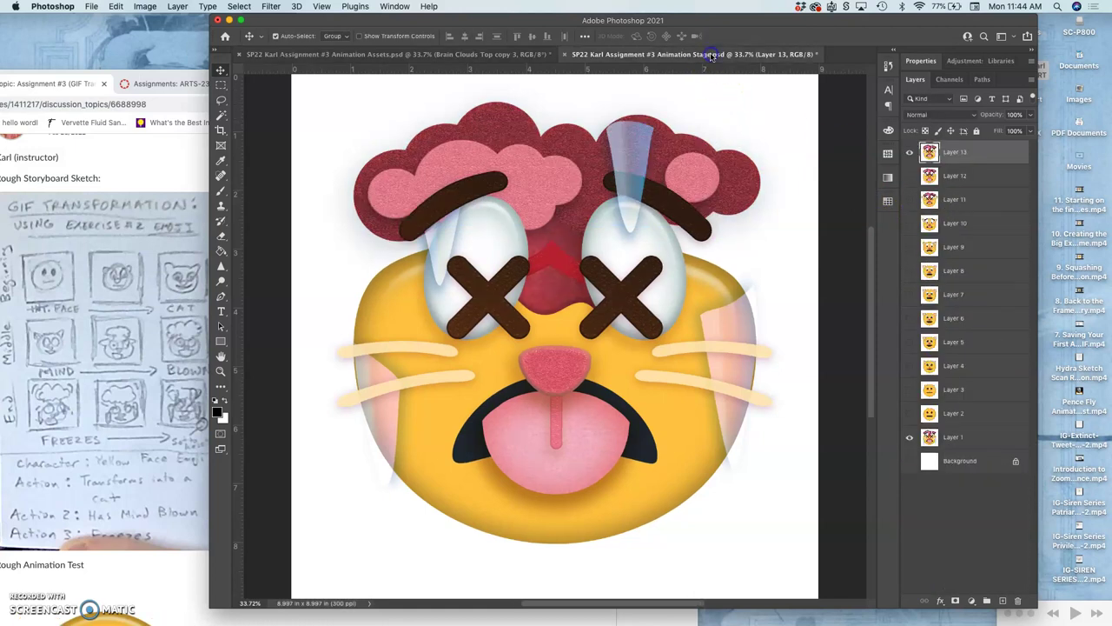
{"action": "left_click", "coordinate": [512, 55]}
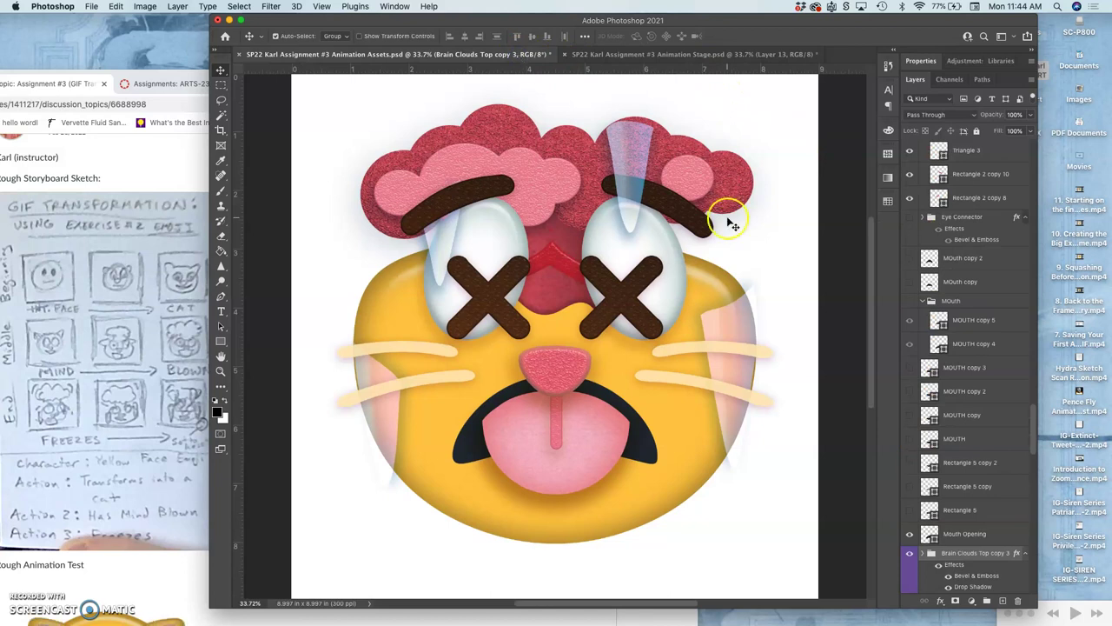
{"action": "left_click", "coordinate": [682, 55]}
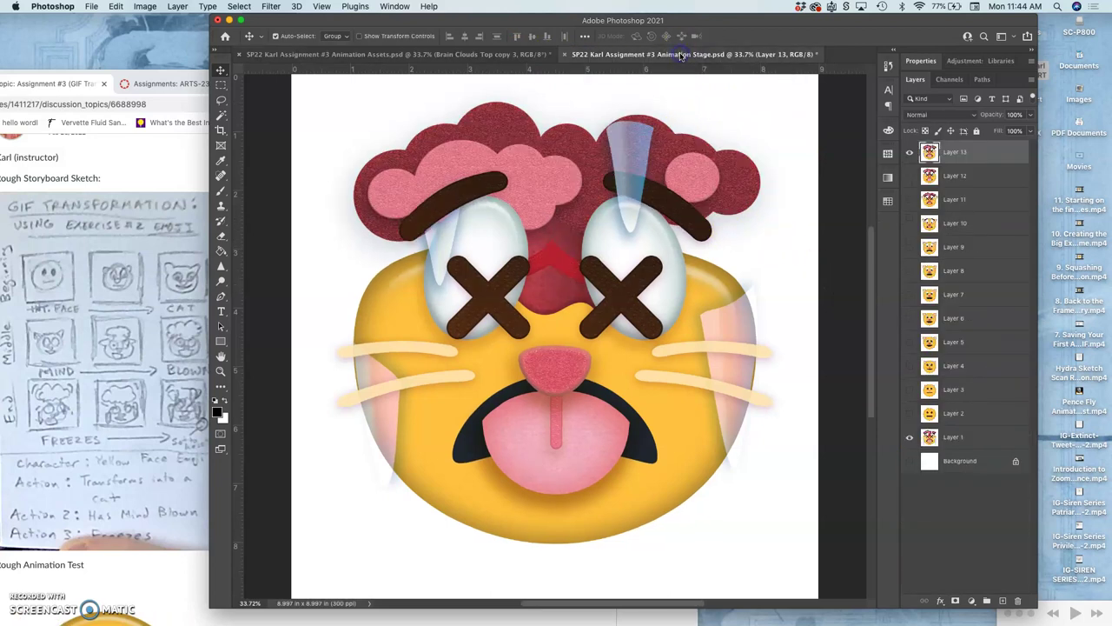
{"action": "left_click", "coordinate": [523, 55]}
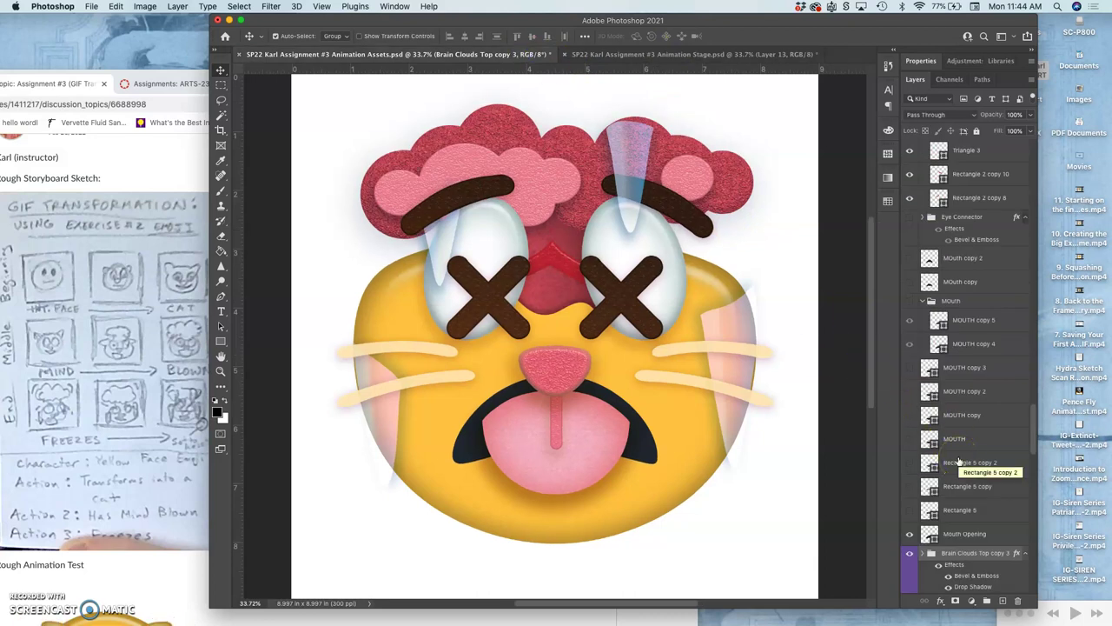
{"action": "scroll", "coordinate": [959, 462], "scroll_direction": "down", "scroll_amount": 5}
{"action": "scroll", "coordinate": [958, 461], "scroll_direction": "down", "scroll_amount": 5}
{"action": "scroll", "coordinate": [960, 461], "scroll_direction": "down", "scroll_amount": 5}
{"action": "scroll", "coordinate": [959, 462], "scroll_direction": "down", "scroll_amount": 5}
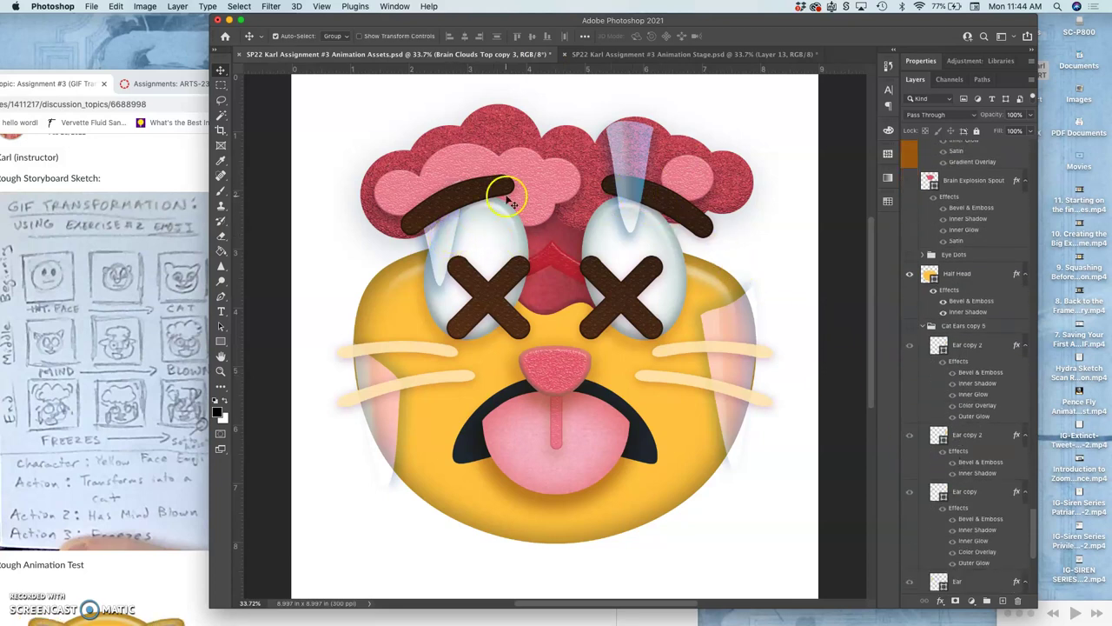
- Set the Icicles Top layer opacity to 87%
{"action": "left_click", "coordinate": [628, 165]}
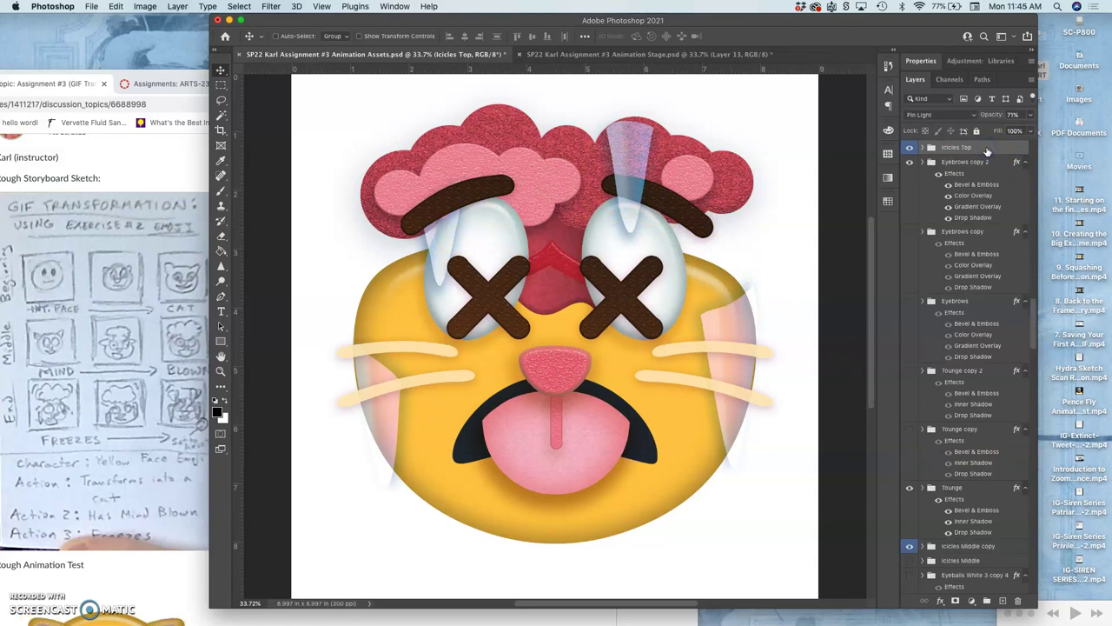
{"action": "left_click", "coordinate": [1031, 115]}
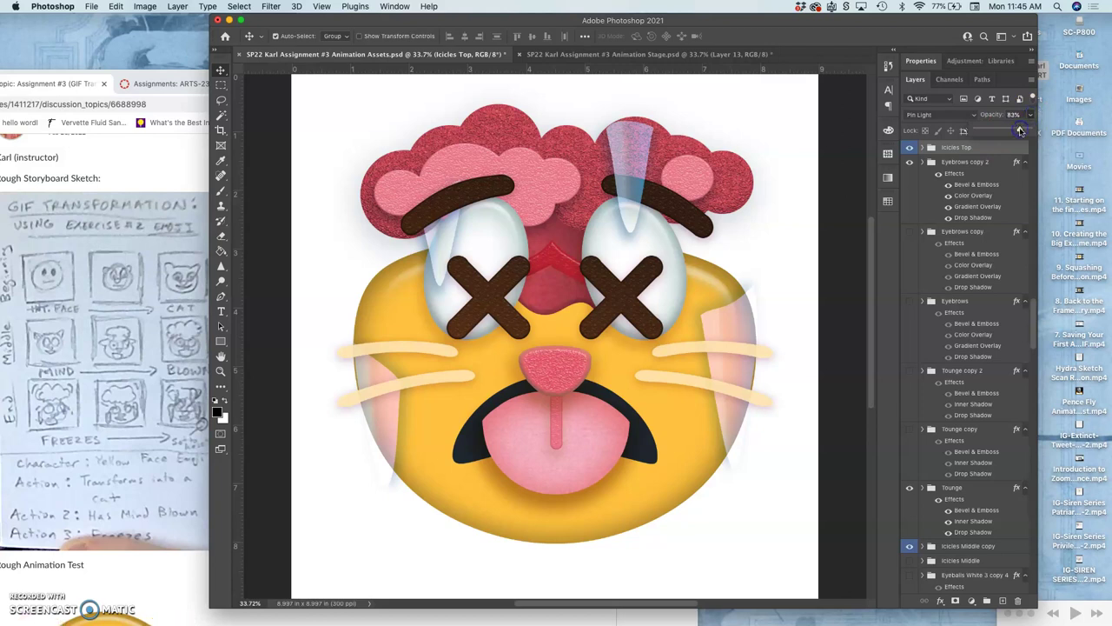
{"action": "left_click_drag", "start_coordinate": [1021, 130], "coordinate": [1022, 130]}
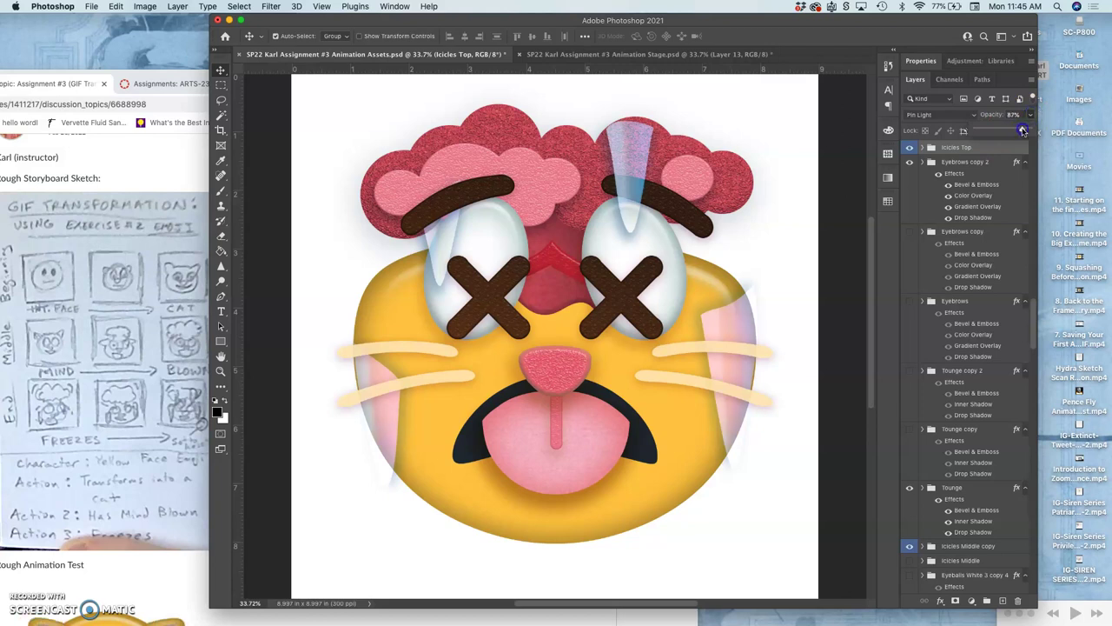
{"action": "scroll", "coordinate": [988, 184], "scroll_direction": "up", "scroll_amount": 2}
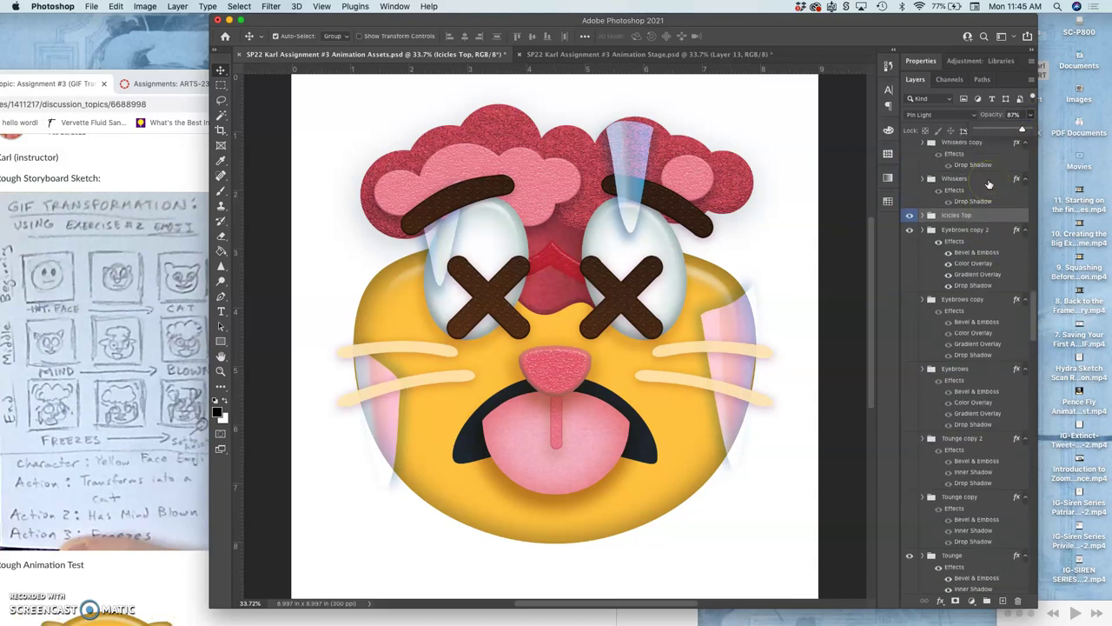
- Stretch the top icicles slightly further down and raise their opacity to 96%
{"action": "key", "text": "super+t"}
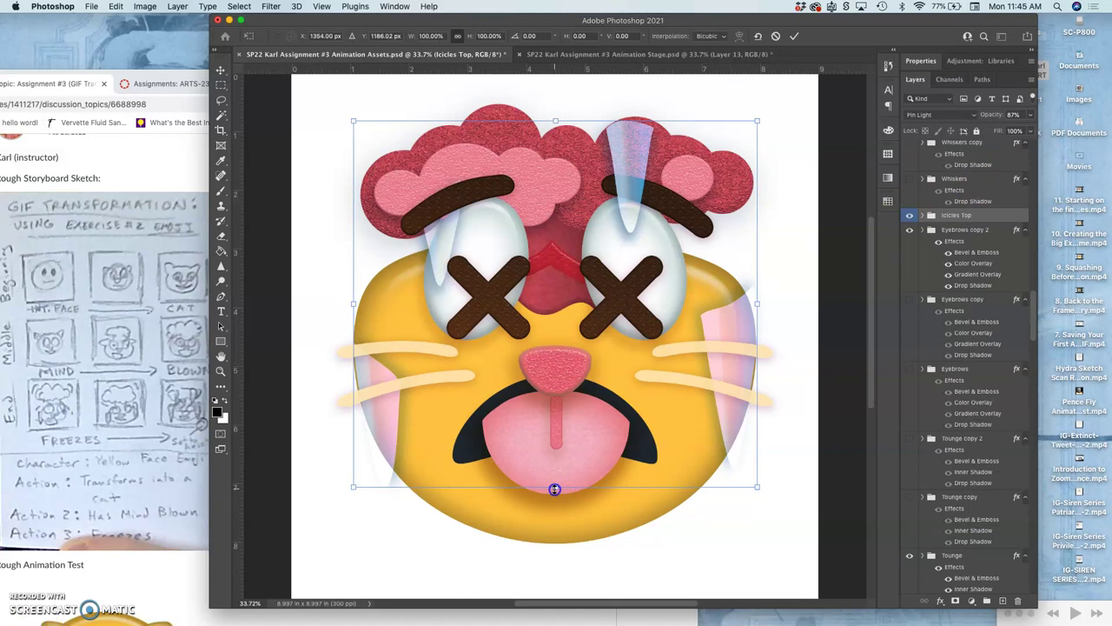
{"action": "left_click_drag", "start_coordinate": [555, 490], "coordinate": [551, 516]}
{"action": "key", "text": "Return"}
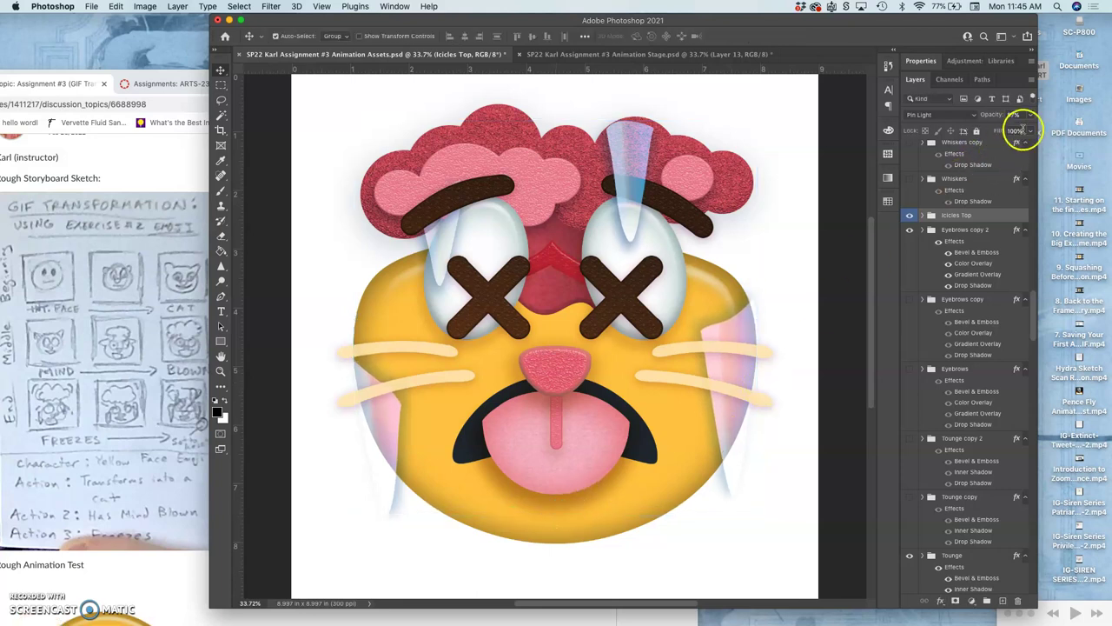
{"action": "left_click", "coordinate": [1032, 115]}
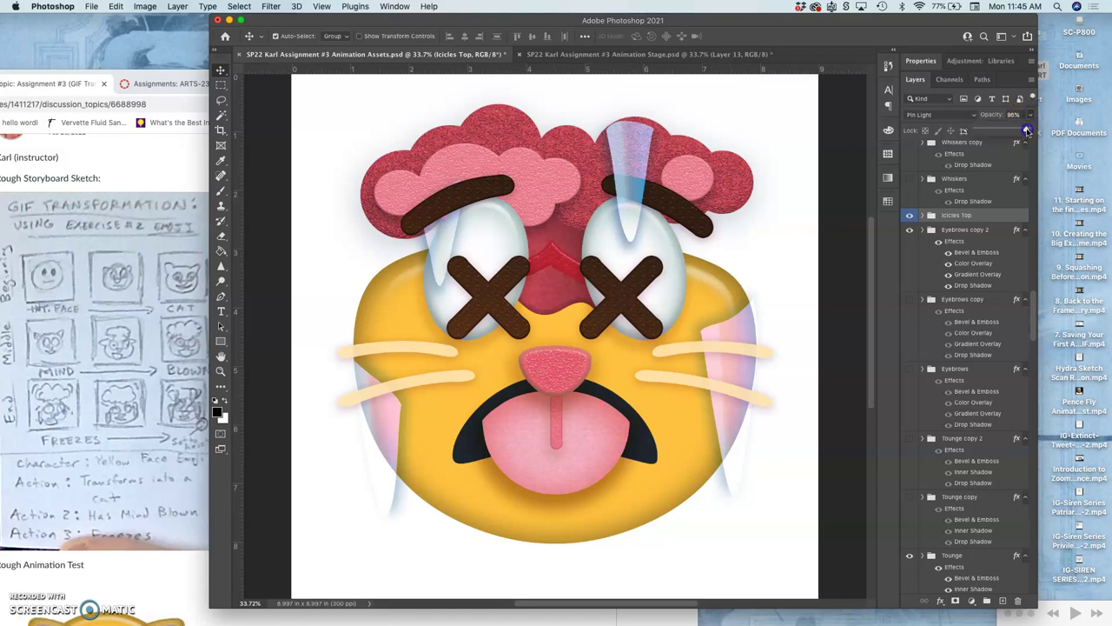
{"action": "left_click_drag", "start_coordinate": [1027, 131], "coordinate": [1028, 132]}
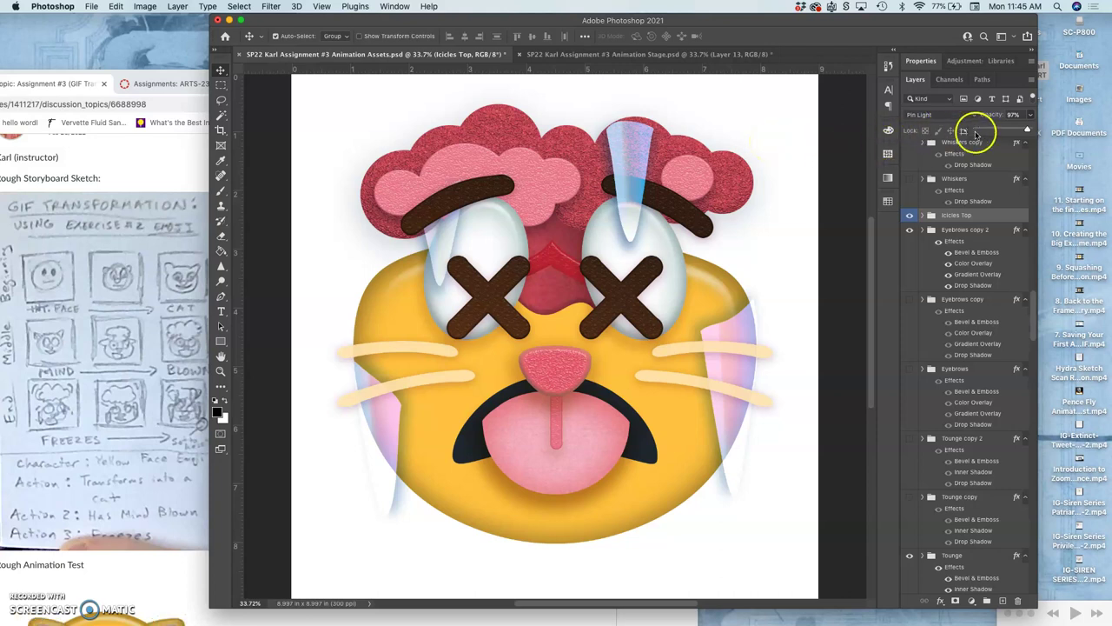
{"action": "left_click_drag", "start_coordinate": [1027, 131], "coordinate": [1021, 131]}
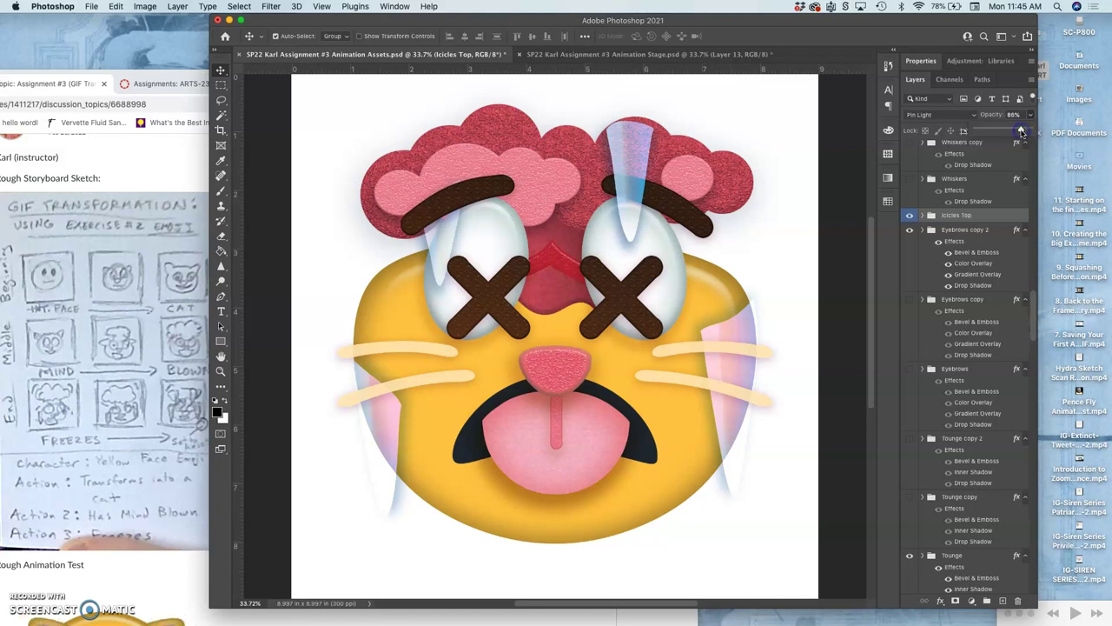
- Lengthen the Icicles Middle copy icicle over the left eye and raise its opacity to 86%
{"action": "left_click", "coordinate": [448, 231]}
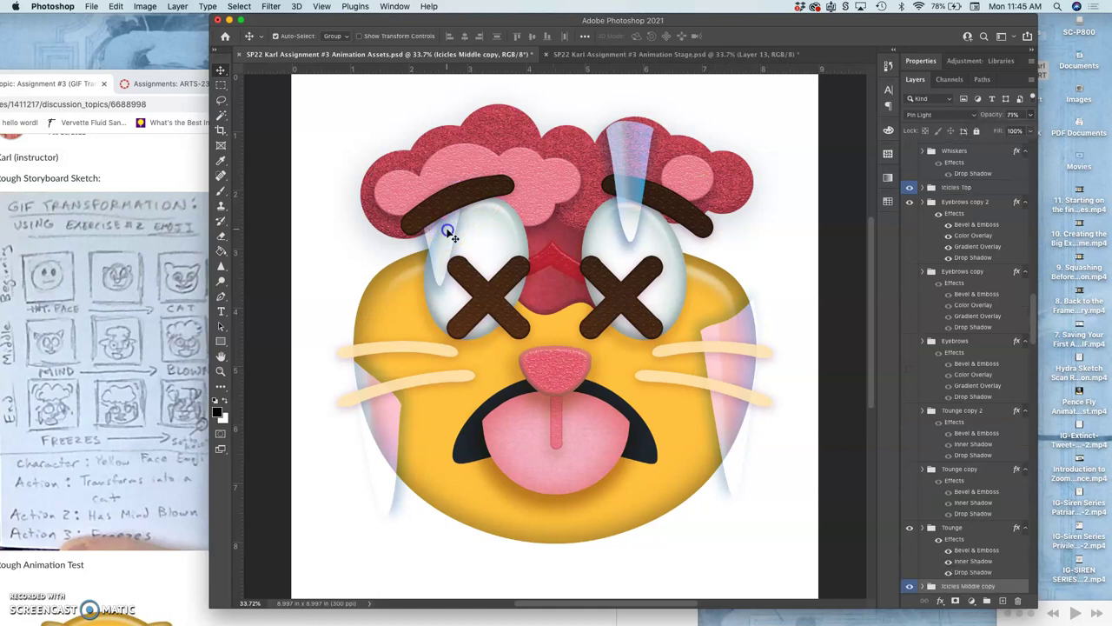
{"action": "key", "text": "ctrl+t"}
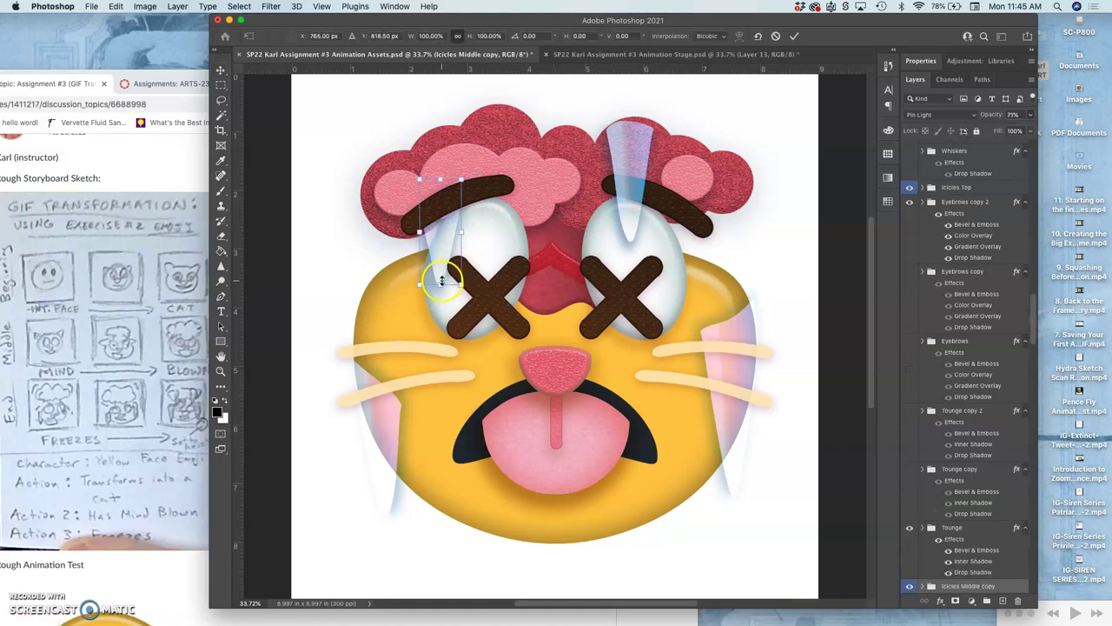
{"action": "left_click_drag", "start_coordinate": [442, 287], "coordinate": [441, 304]}
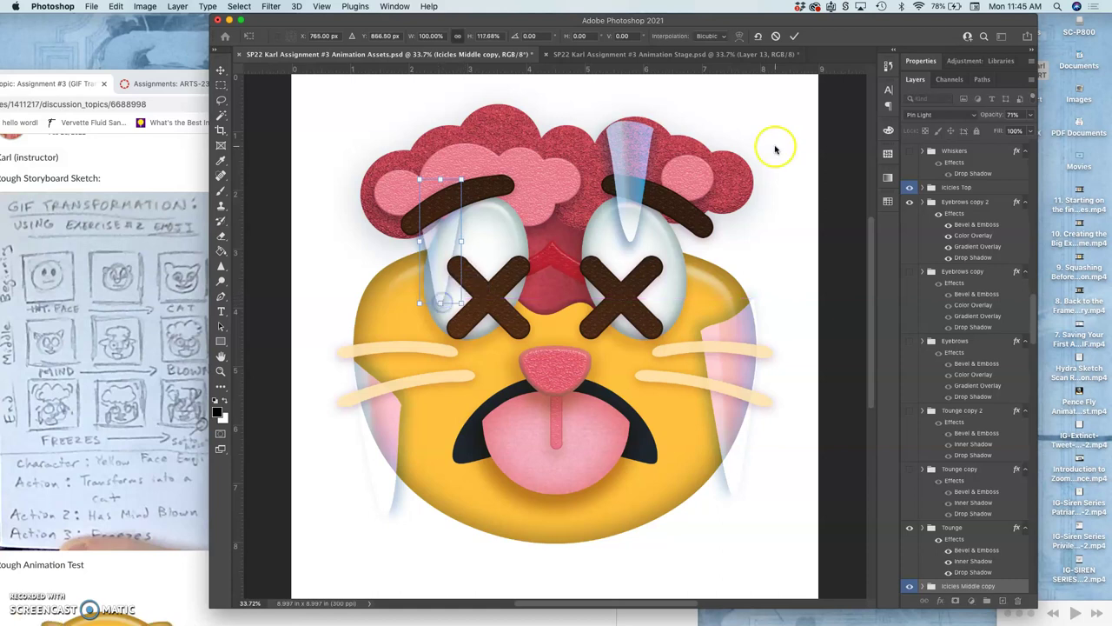
{"action": "left_click", "coordinate": [1019, 115]}
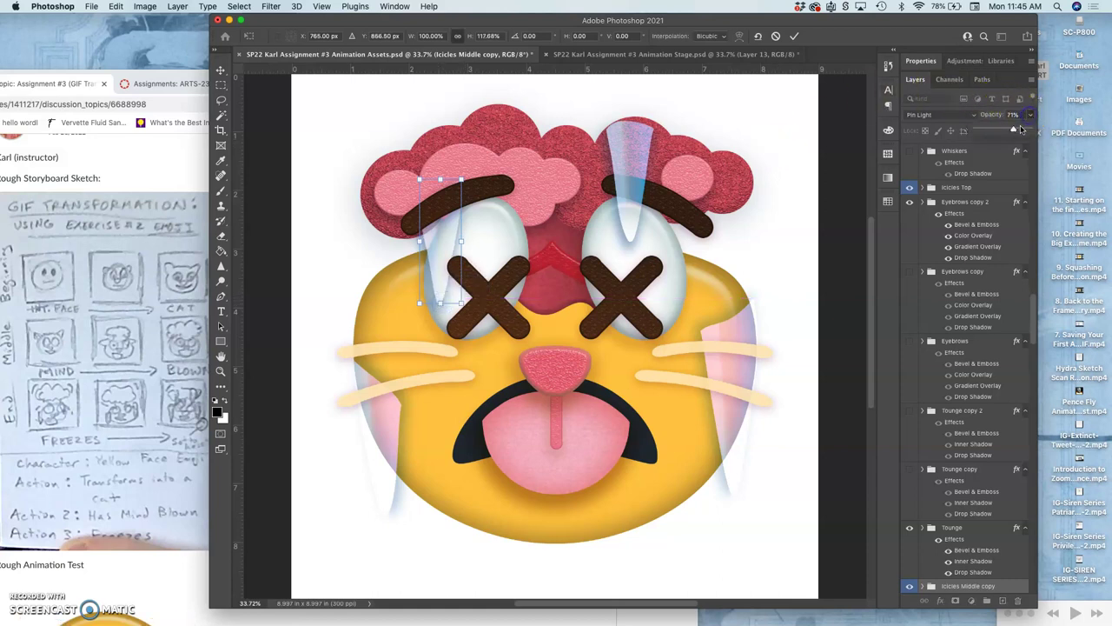
{"action": "left_click_drag", "start_coordinate": [1013, 130], "coordinate": [1023, 130]}
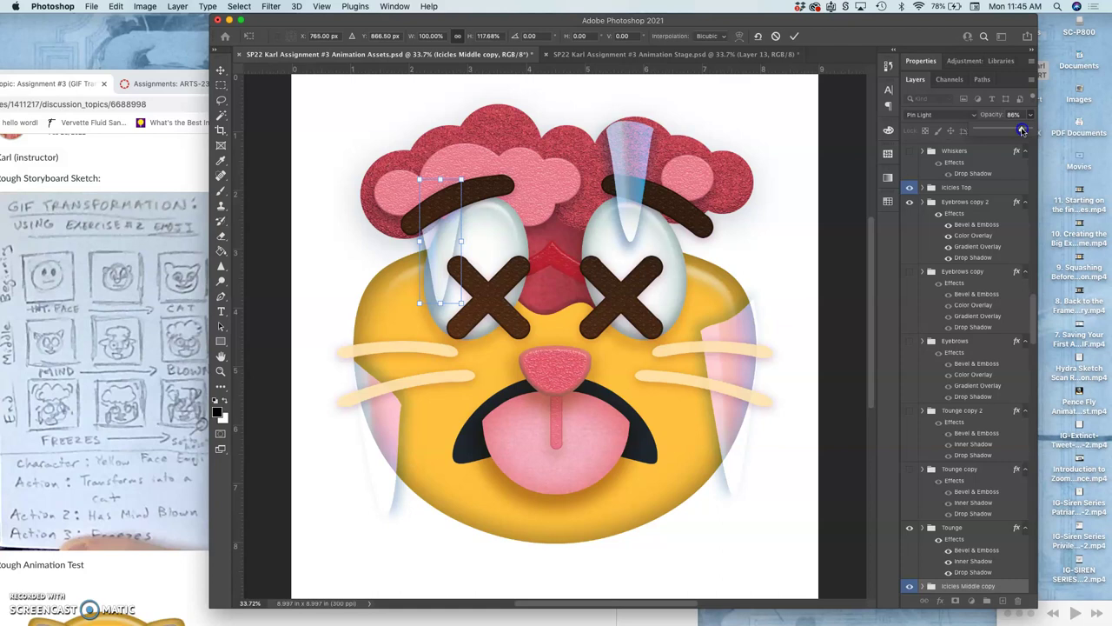
{"action": "left_click", "coordinate": [887, 154]}
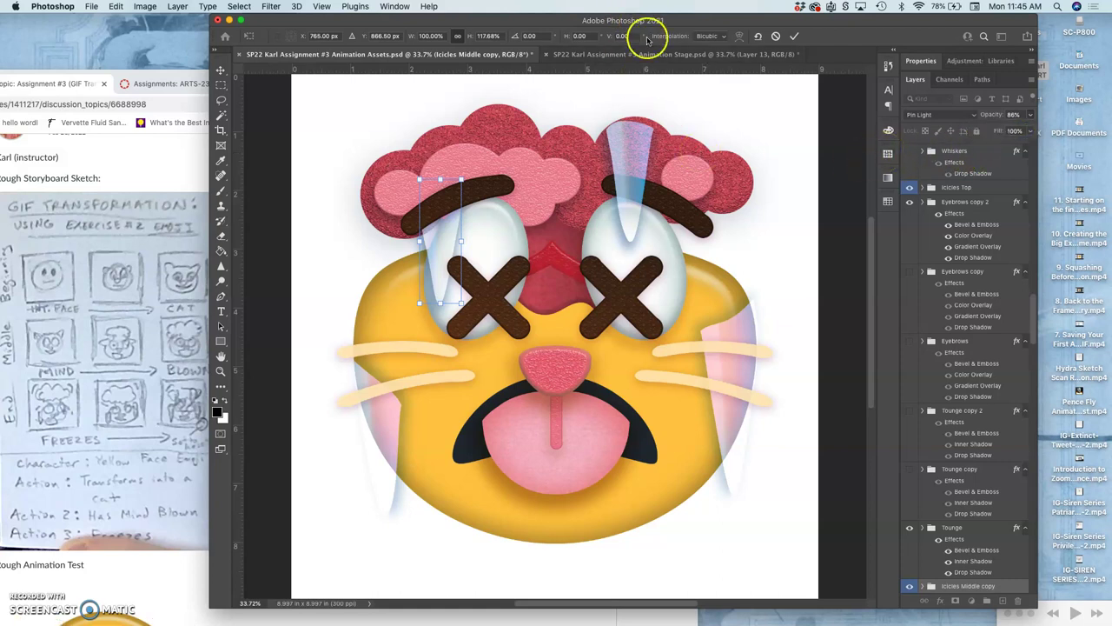
{"action": "key", "text": "Return"}
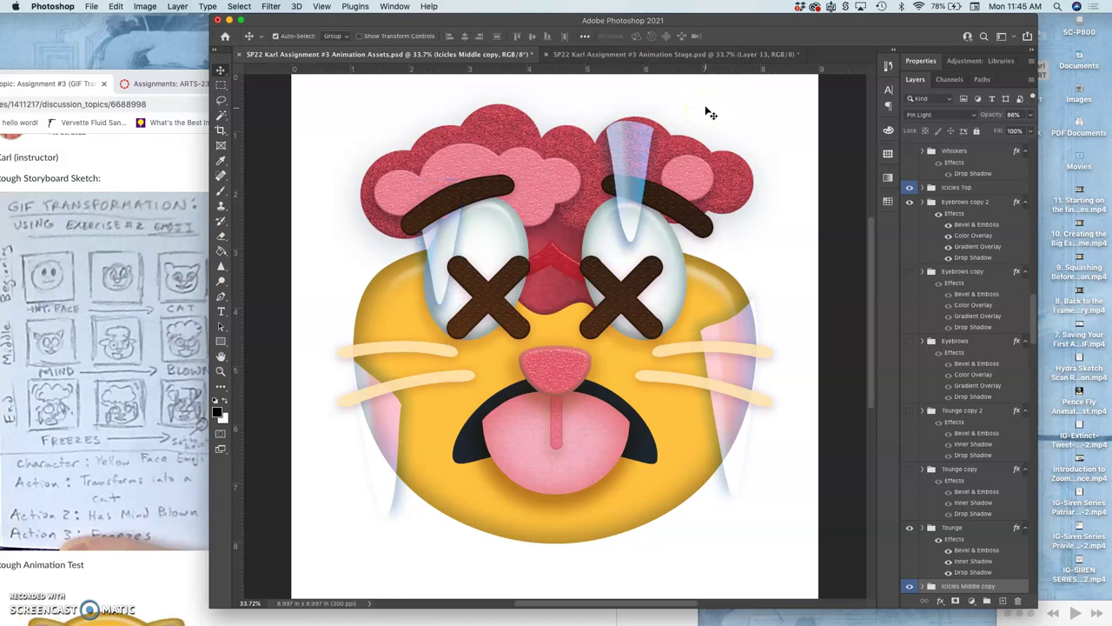
{"action": "left_click", "coordinate": [700, 55]}
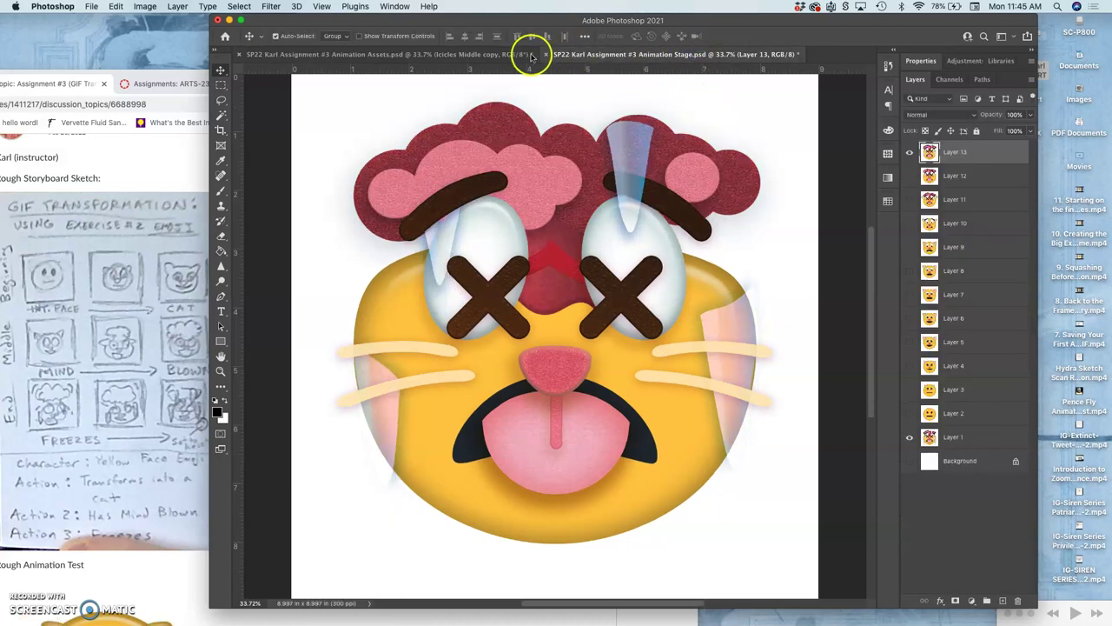
{"action": "left_click", "coordinate": [511, 55]}
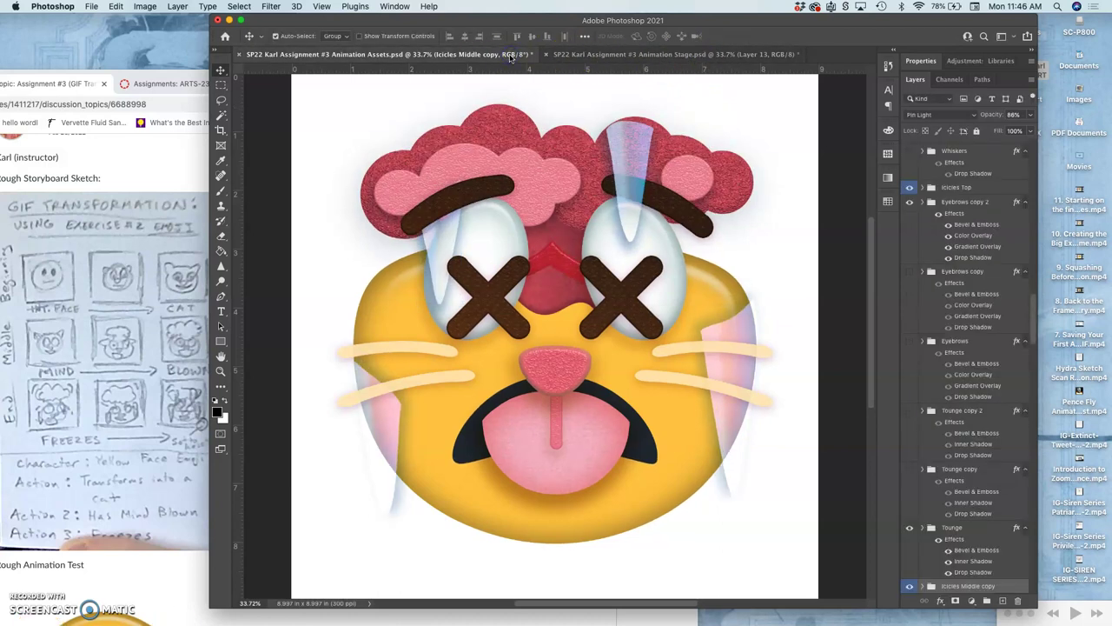
{"action": "left_click", "coordinate": [637, 55]}
{"action": "left_click", "coordinate": [491, 57]}
{"action": "scroll", "coordinate": [923, 278], "scroll_direction": "up", "scroll_amount": 10}
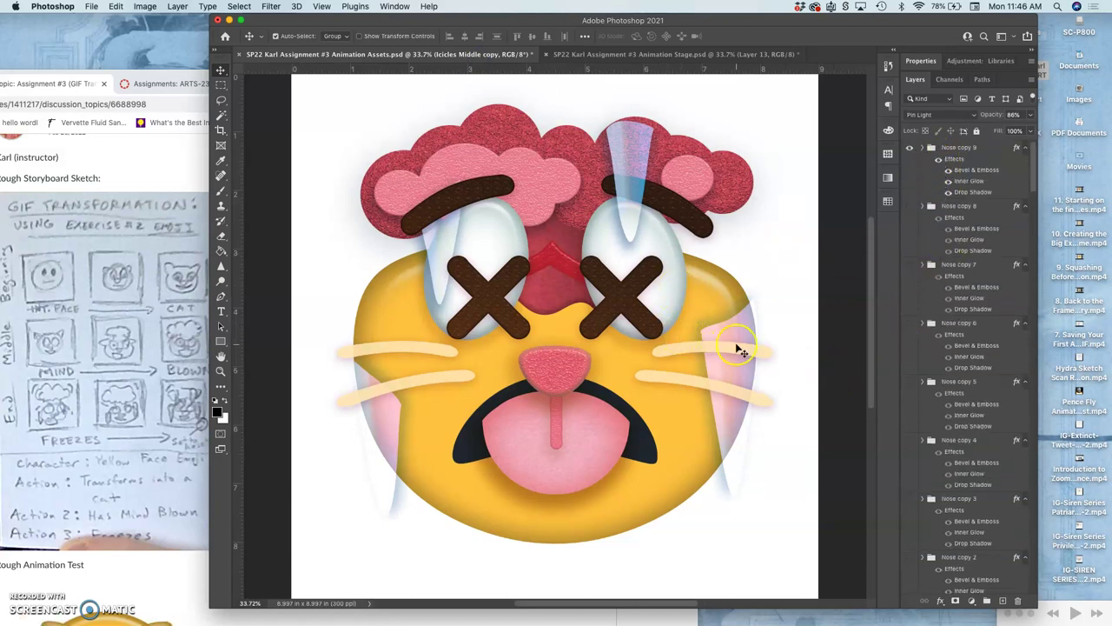
{"action": "left_click", "coordinate": [602, 453]}
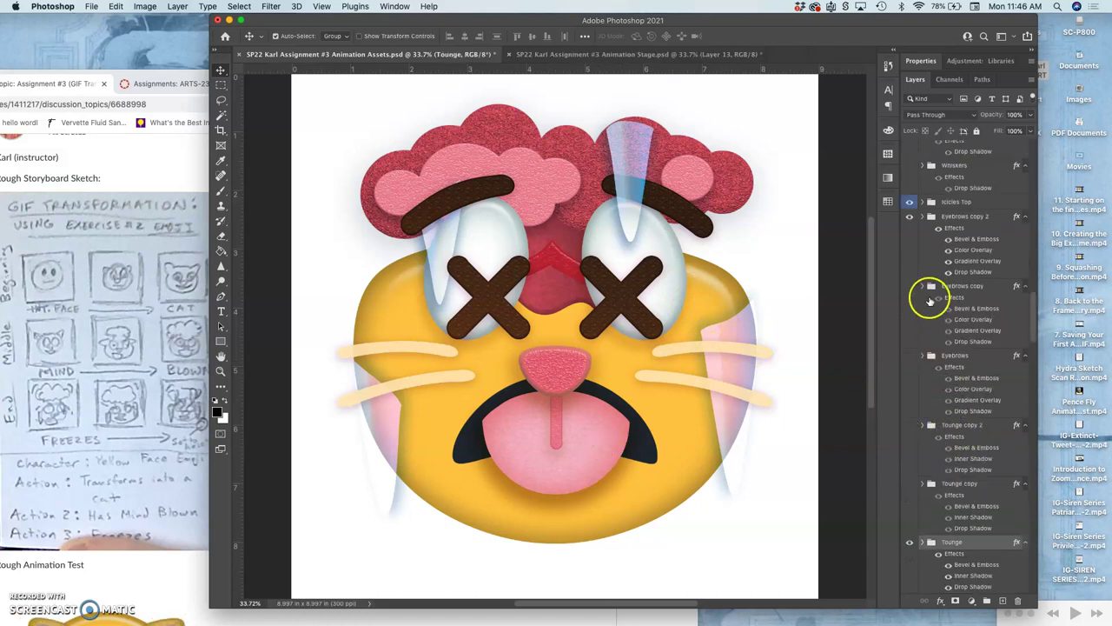
{"action": "left_click", "coordinate": [909, 425]}
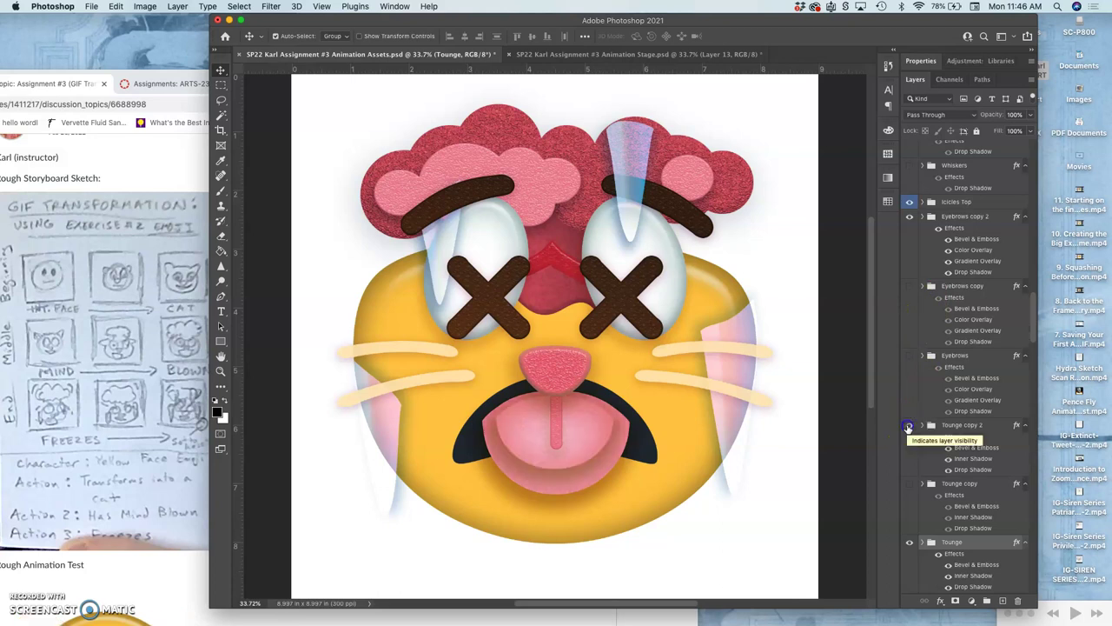
{"action": "left_click", "coordinate": [908, 427]}
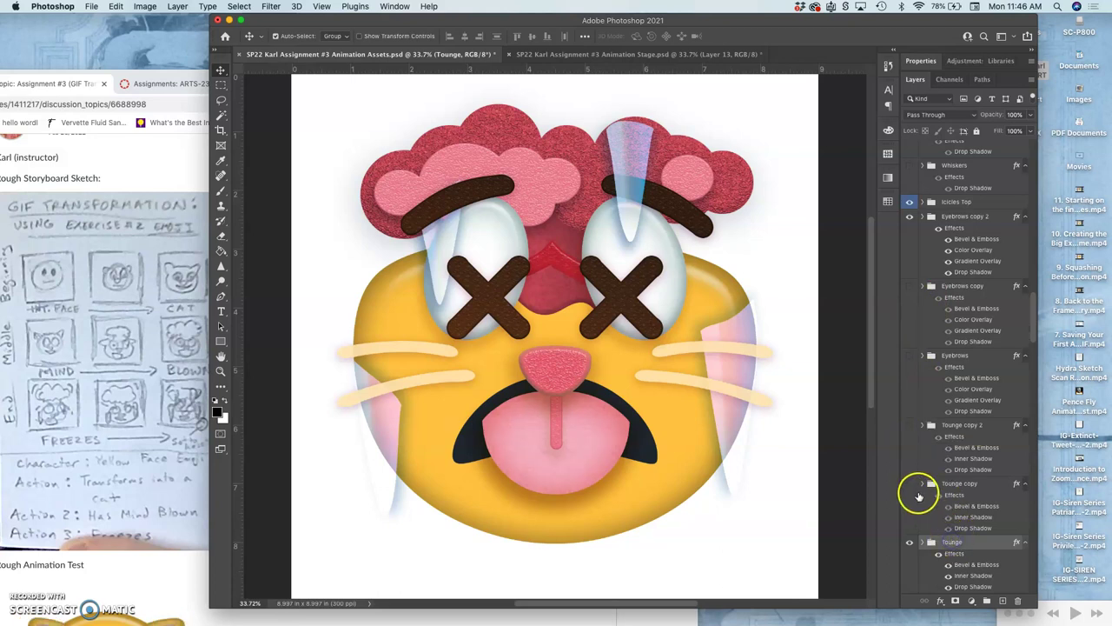
{"action": "left_click", "coordinate": [909, 484]}
{"action": "left_click", "coordinate": [912, 487]}
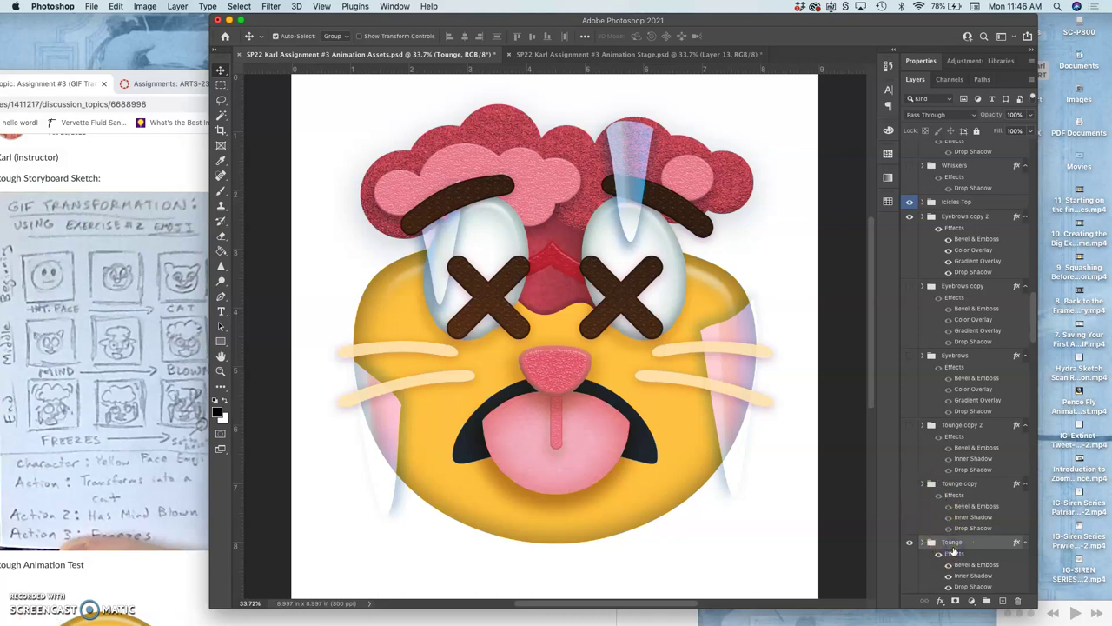
- Resize the Tounge copy 3 tongue: shrink it, lower its top edge, and widen both sides
{"action": "left_click", "coordinate": [947, 551]}
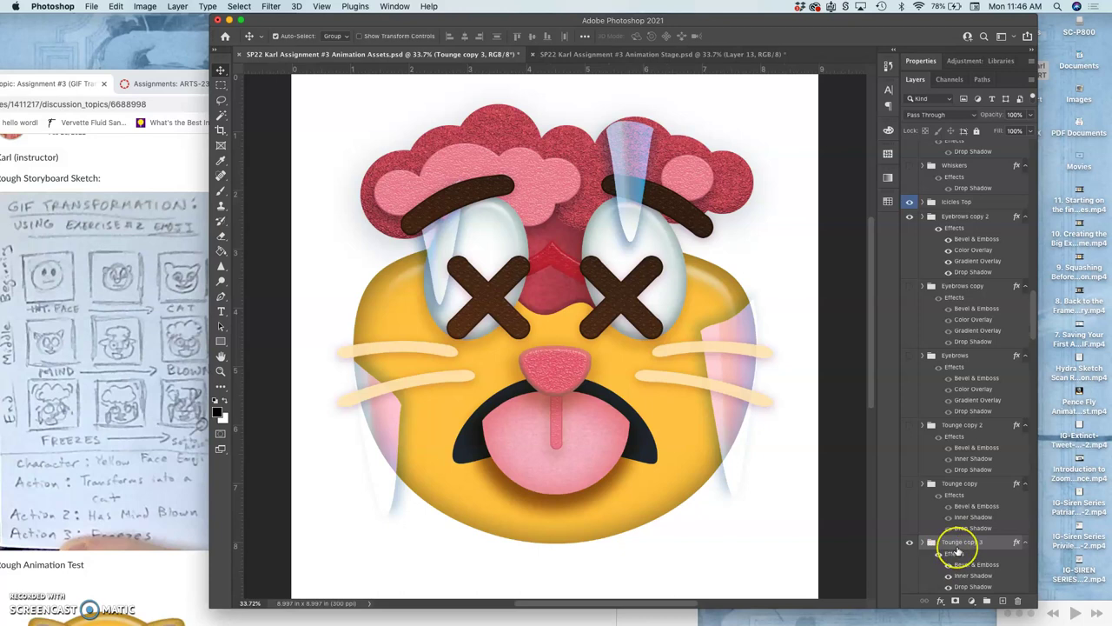
{"action": "scroll", "coordinate": [957, 550], "scroll_direction": "down", "scroll_amount": 1}
{"action": "key", "text": "ctrl+t"}
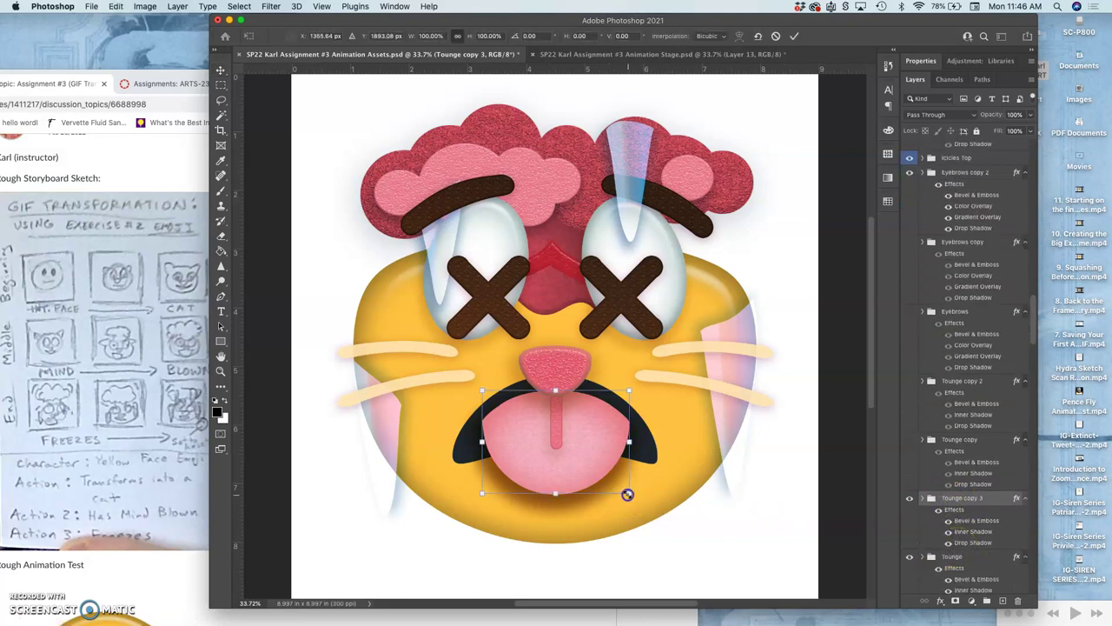
{"action": "left_click_drag", "start_coordinate": [628, 494], "coordinate": [618, 489]}
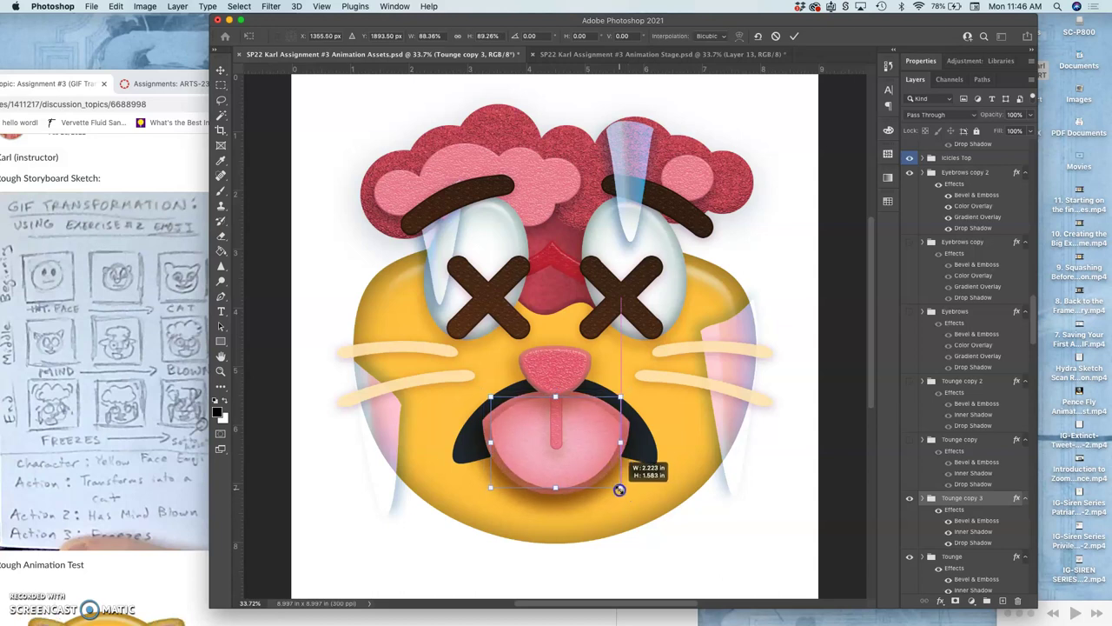
{"action": "left_click_drag", "start_coordinate": [556, 401], "coordinate": [556, 390]}
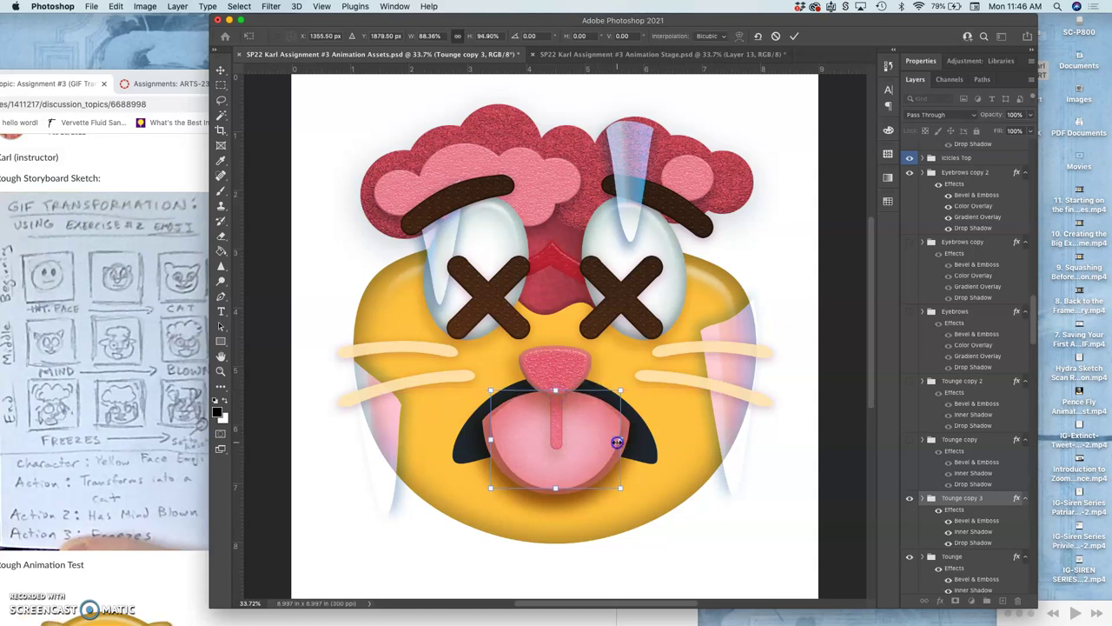
{"action": "left_click_drag", "start_coordinate": [617, 441], "coordinate": [624, 441]}
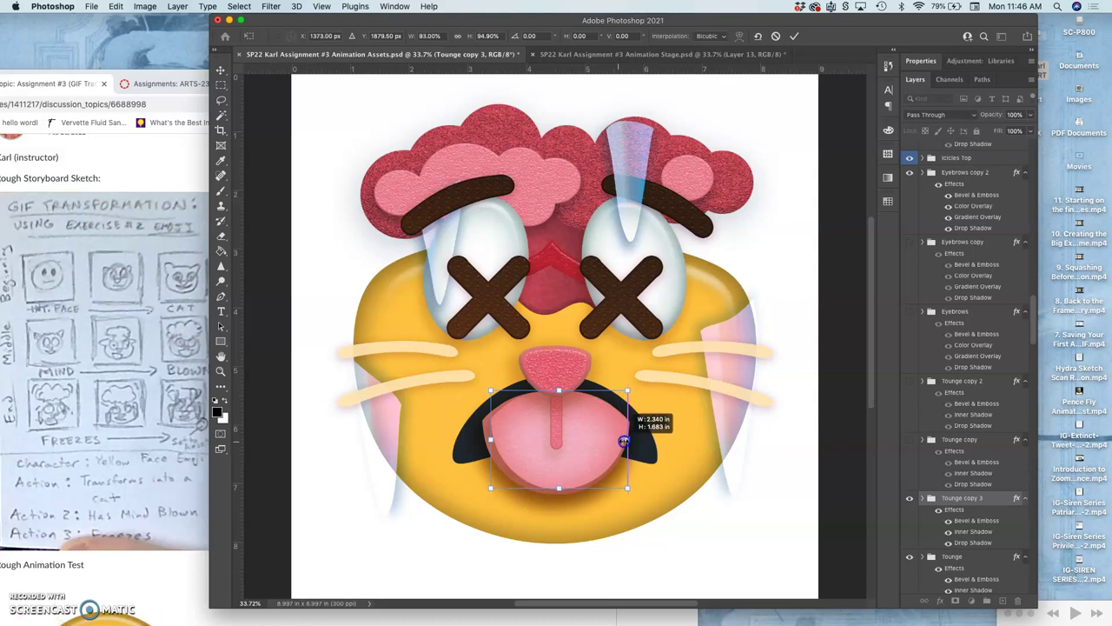
{"action": "left_click_drag", "start_coordinate": [623, 441], "coordinate": [628, 440]}
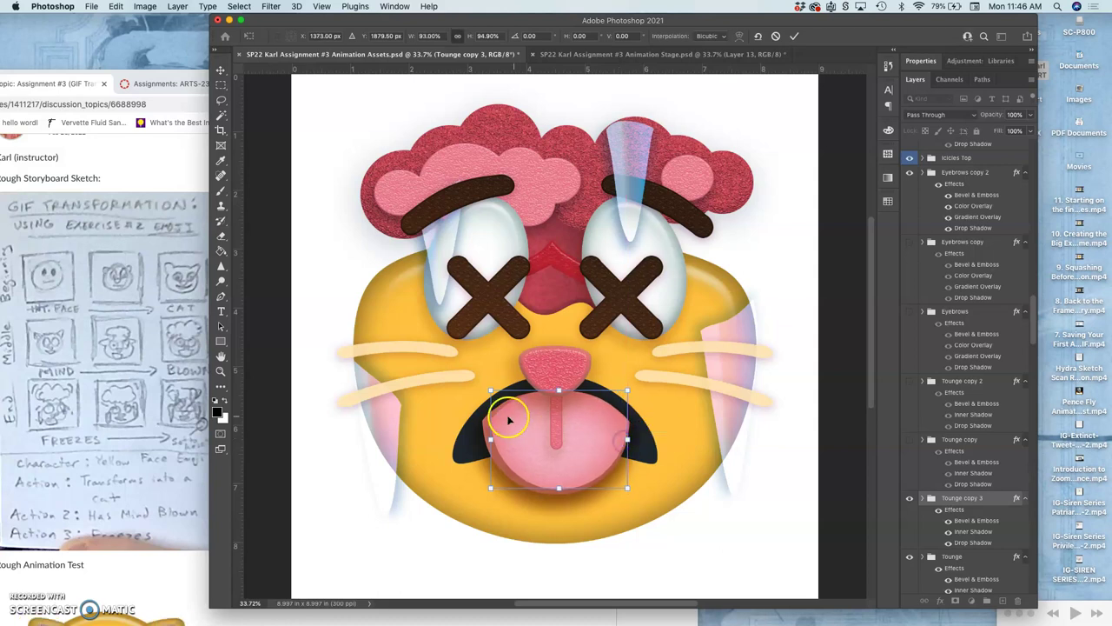
{"action": "left_click_drag", "start_coordinate": [489, 437], "coordinate": [485, 438]}
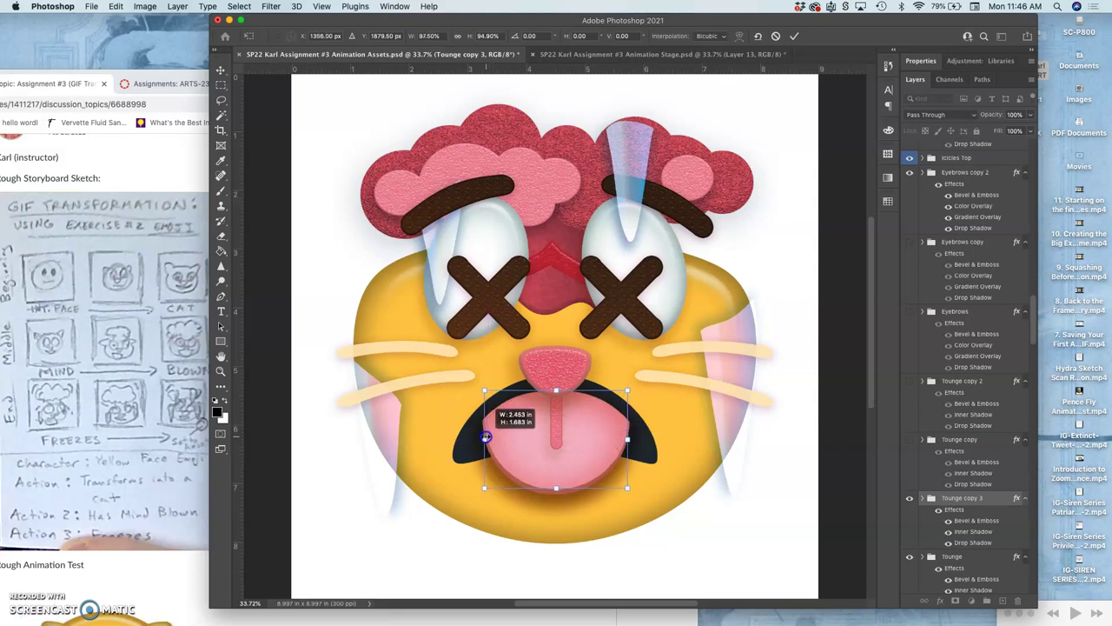
{"action": "key", "text": "Return"}
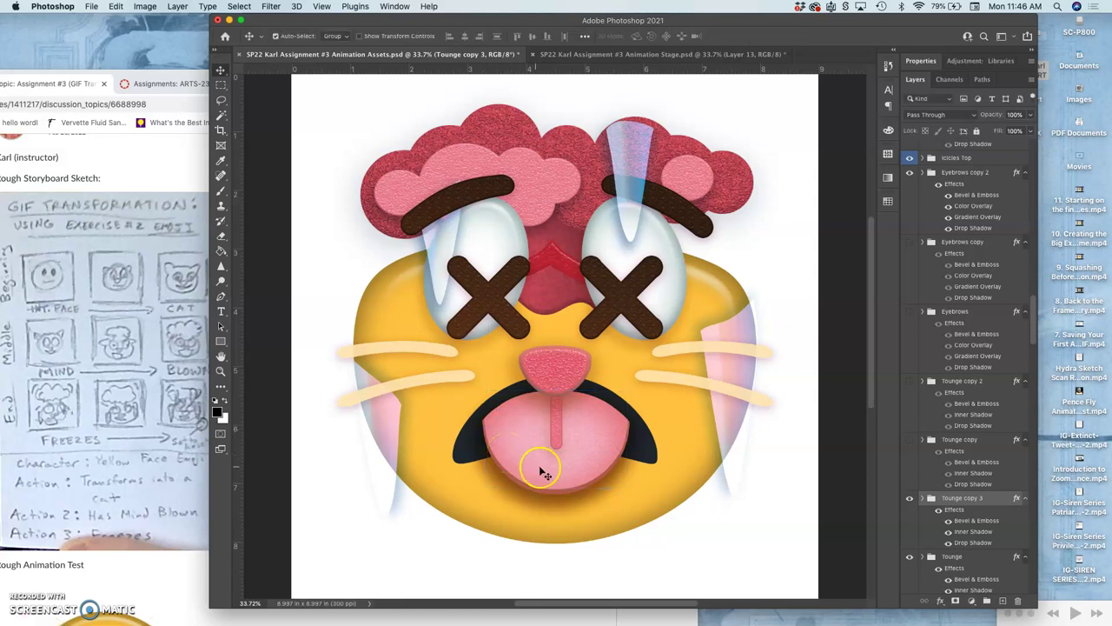
- Stretch the tongue's bottom edge slightly, toggle the original Tounge layer, and check Animation Stage
{"action": "key", "text": "ctrl+t"}
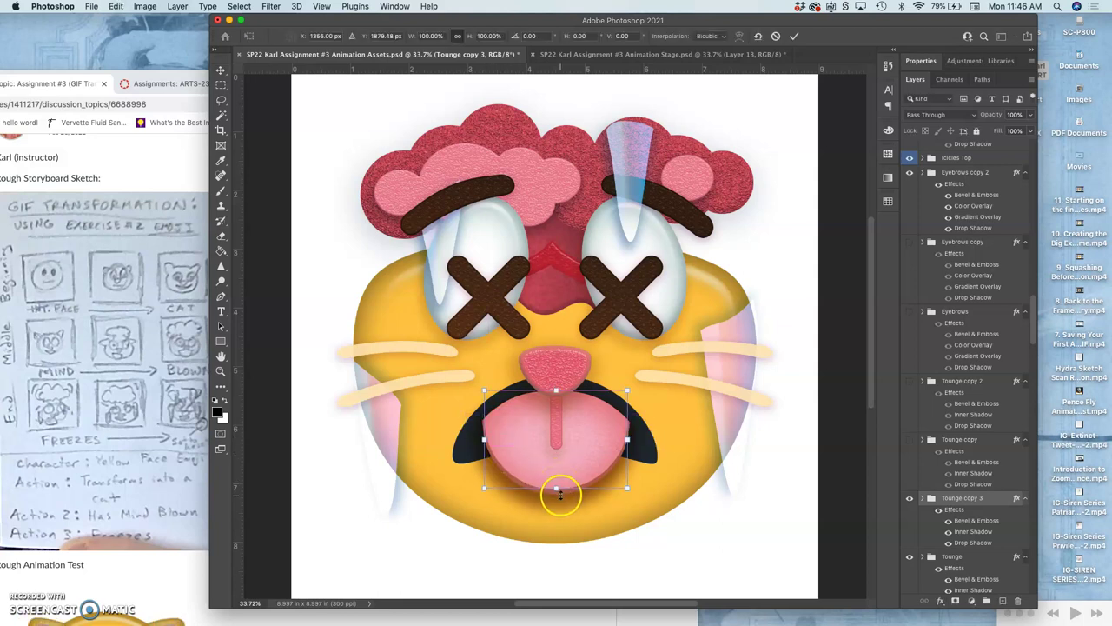
{"action": "left_click_drag", "start_coordinate": [559, 491], "coordinate": [558, 487]}
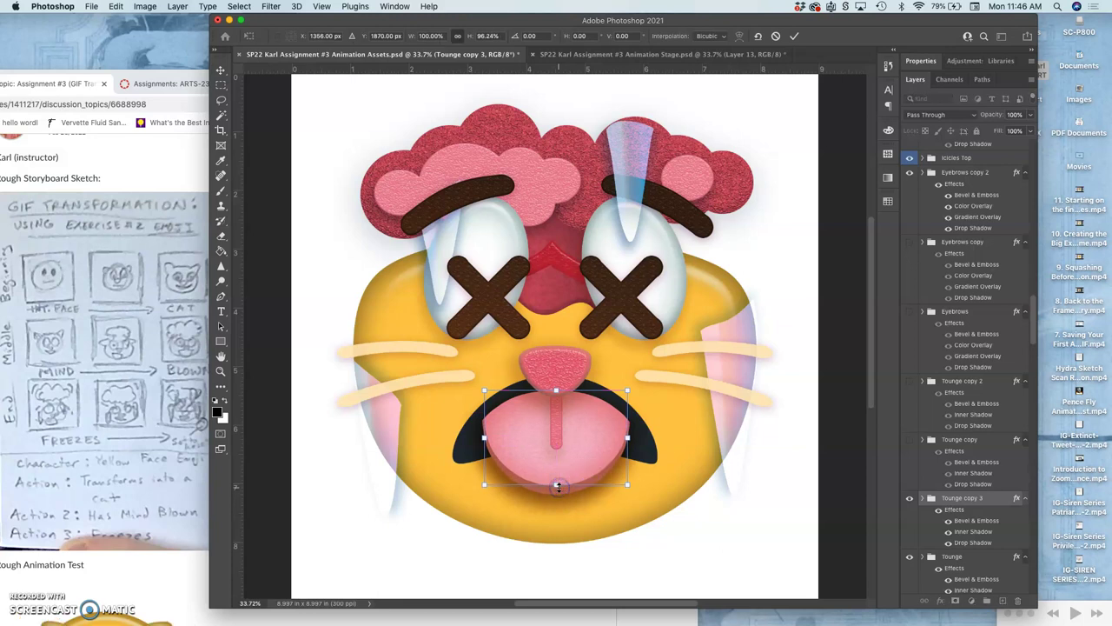
{"action": "key", "text": "Return"}
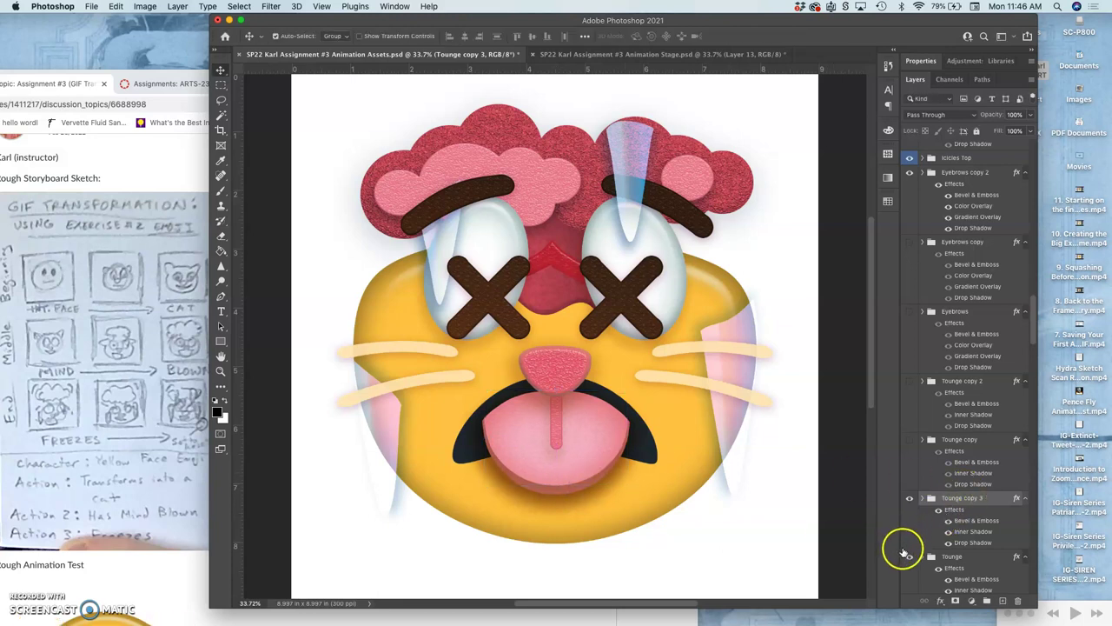
{"action": "left_click", "coordinate": [910, 556]}
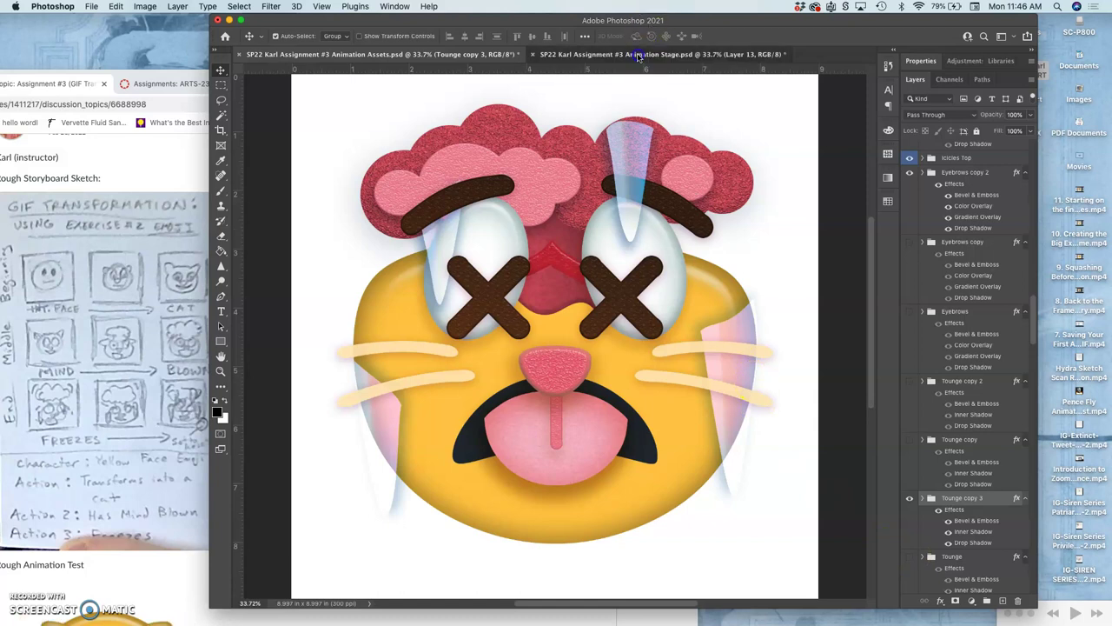
{"action": "left_click", "coordinate": [639, 53]}
{"action": "left_click", "coordinate": [489, 54]}
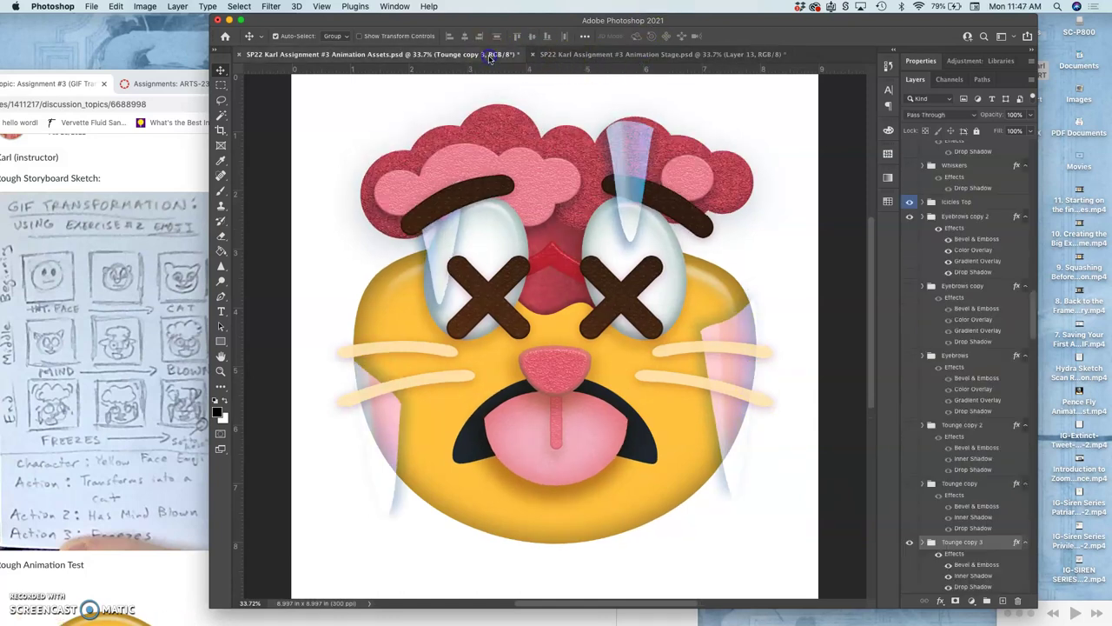
- Lower the Tounge Groove layer opacity to 60%, comparing against the Animation Stage frames
{"action": "left_click", "coordinate": [558, 426]}
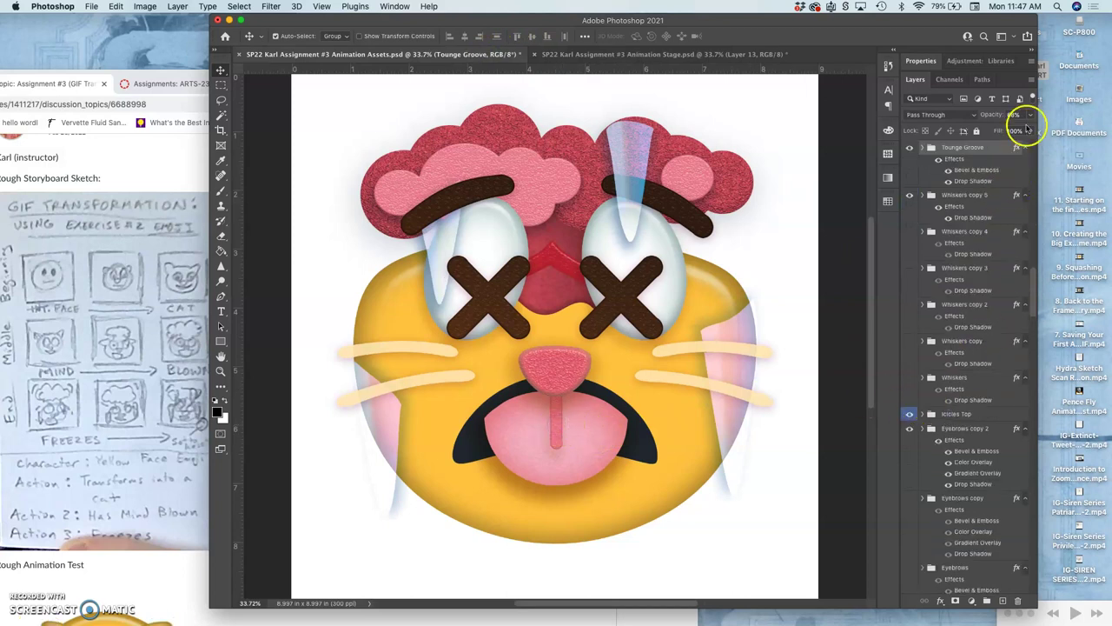
{"action": "left_click", "coordinate": [1031, 115]}
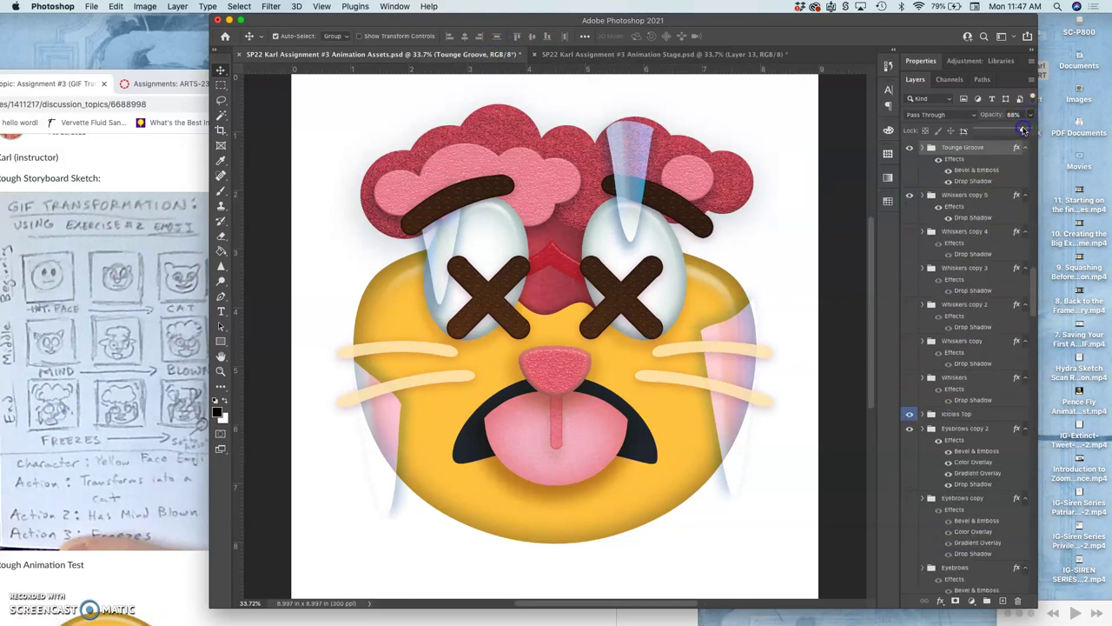
{"action": "left_click", "coordinate": [730, 54]}
{"action": "left_click", "coordinate": [496, 55]}
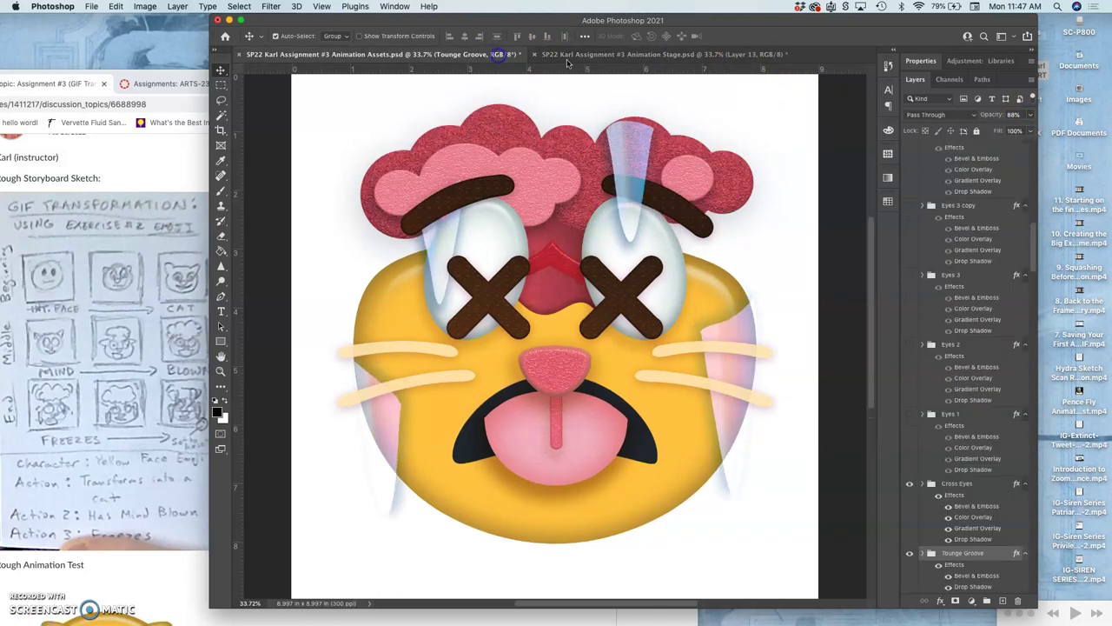
{"action": "left_click", "coordinate": [1032, 117]}
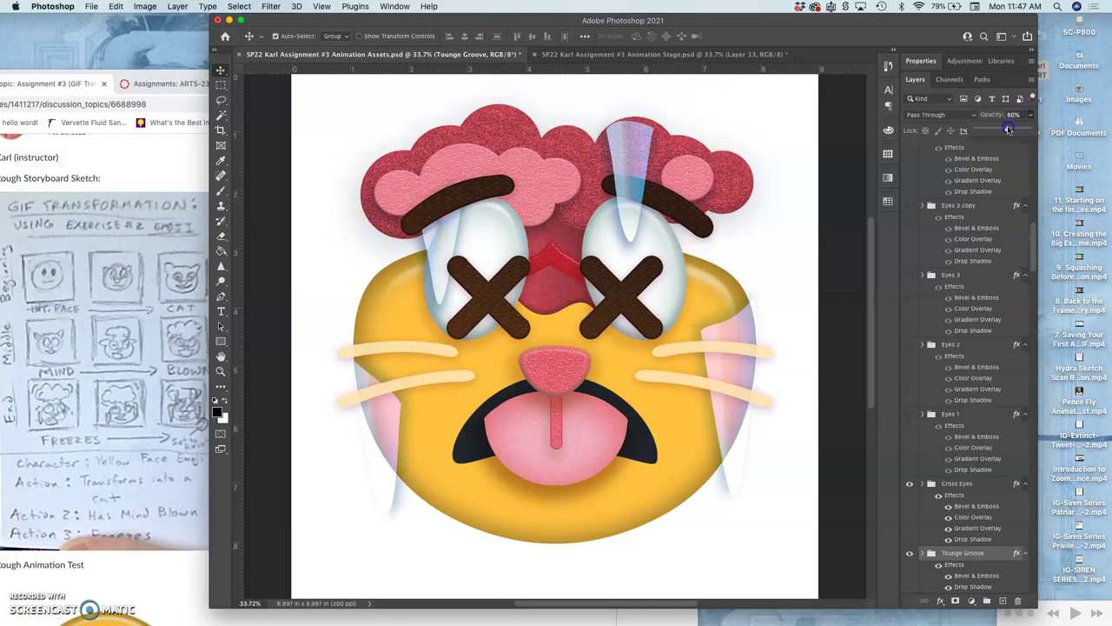
{"action": "left_click_drag", "start_coordinate": [1008, 130], "coordinate": [907, 137]}
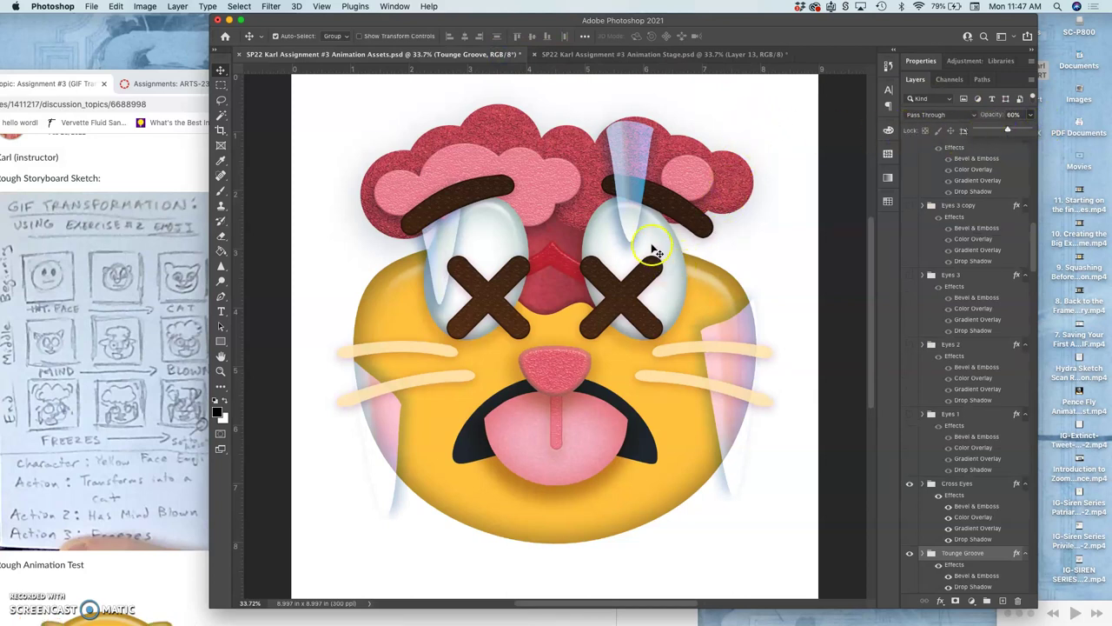
{"action": "left_click", "coordinate": [627, 54]}
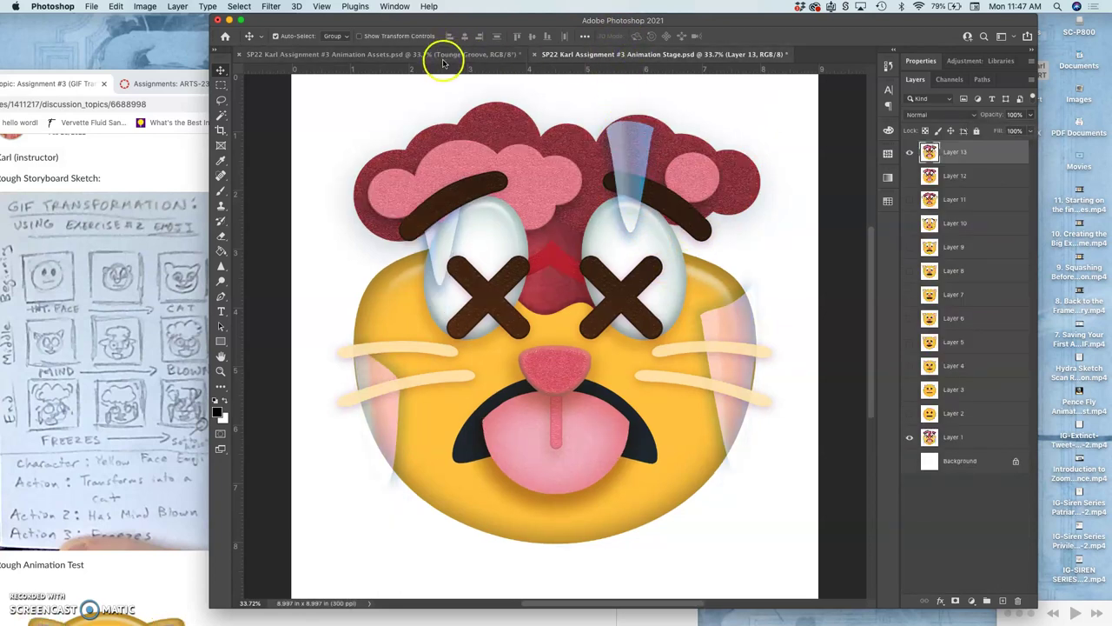
{"action": "left_click", "coordinate": [445, 55]}
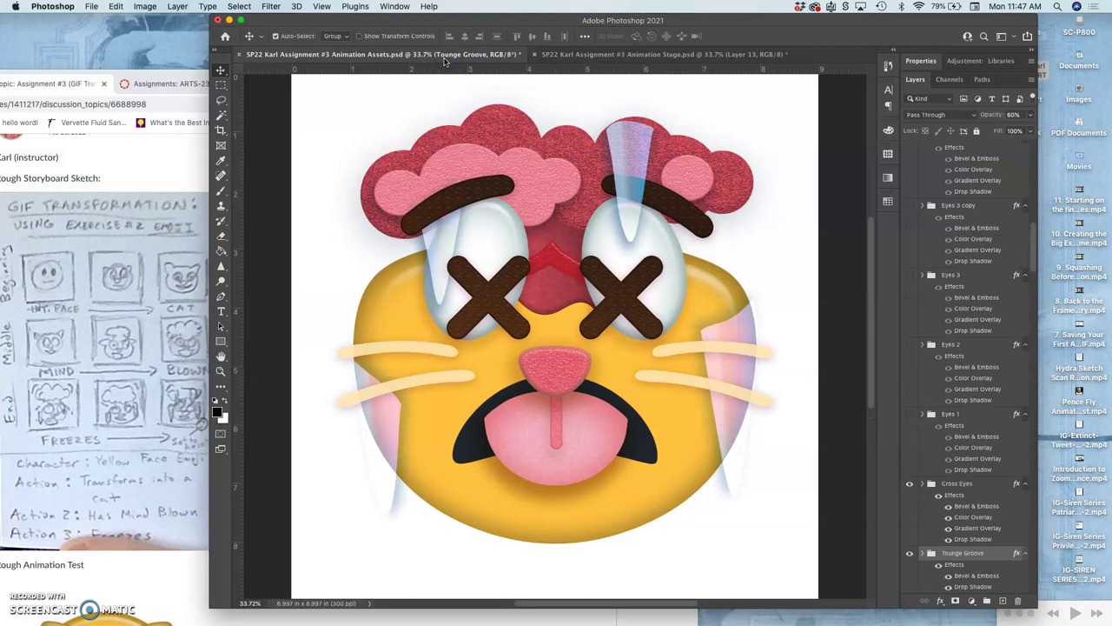
{"action": "scroll", "coordinate": [980, 280], "scroll_direction": "up", "scroll_amount": 5}
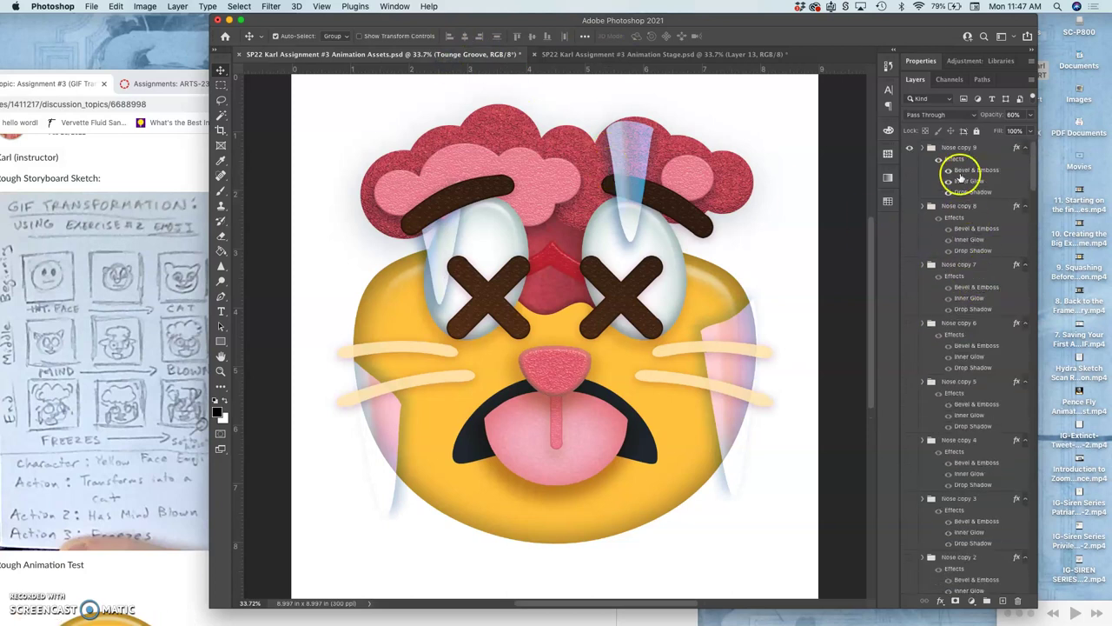
{"action": "left_click", "coordinate": [952, 153]}
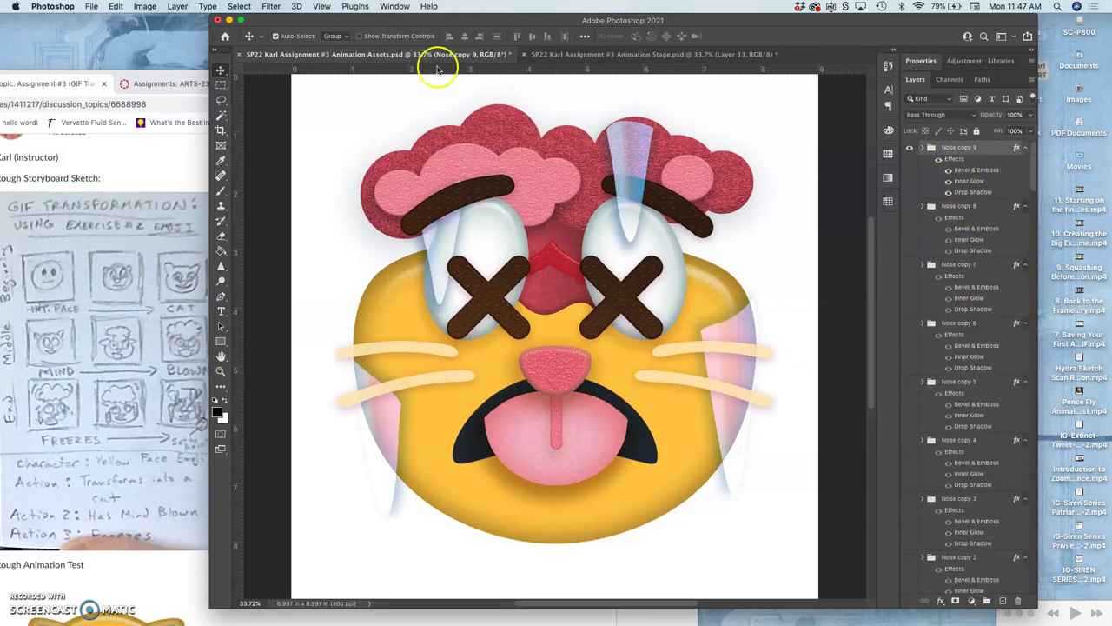
- Stamp the visible emoji onto a new merged layer and select the entire canvas
{"action": "left_click", "coordinate": [176, 7]}
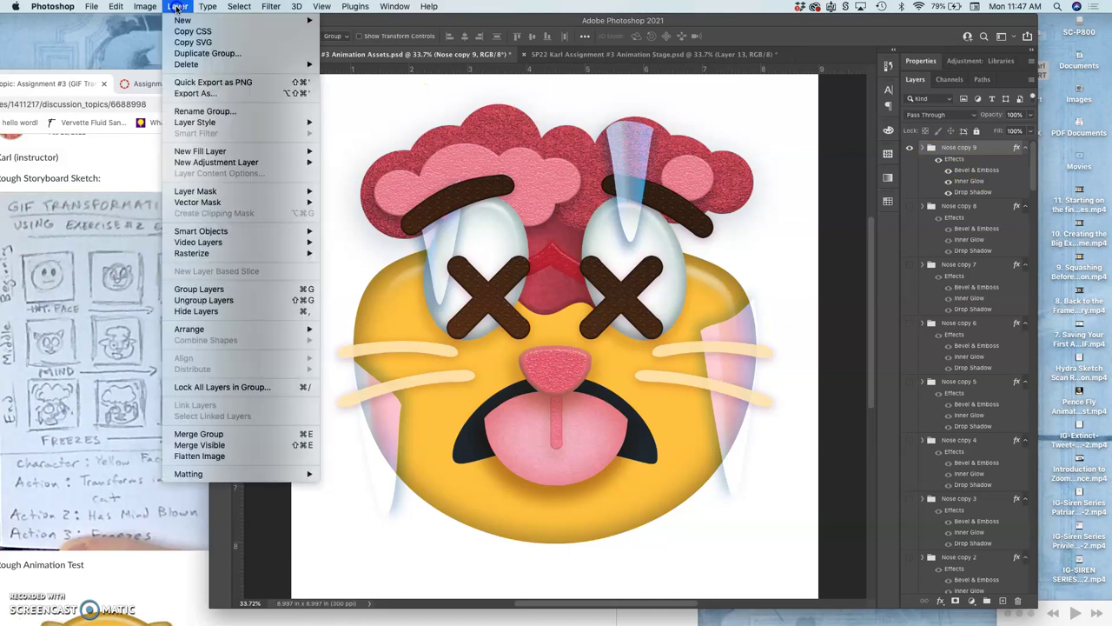
{"action": "left_click", "coordinate": [235, 430]}
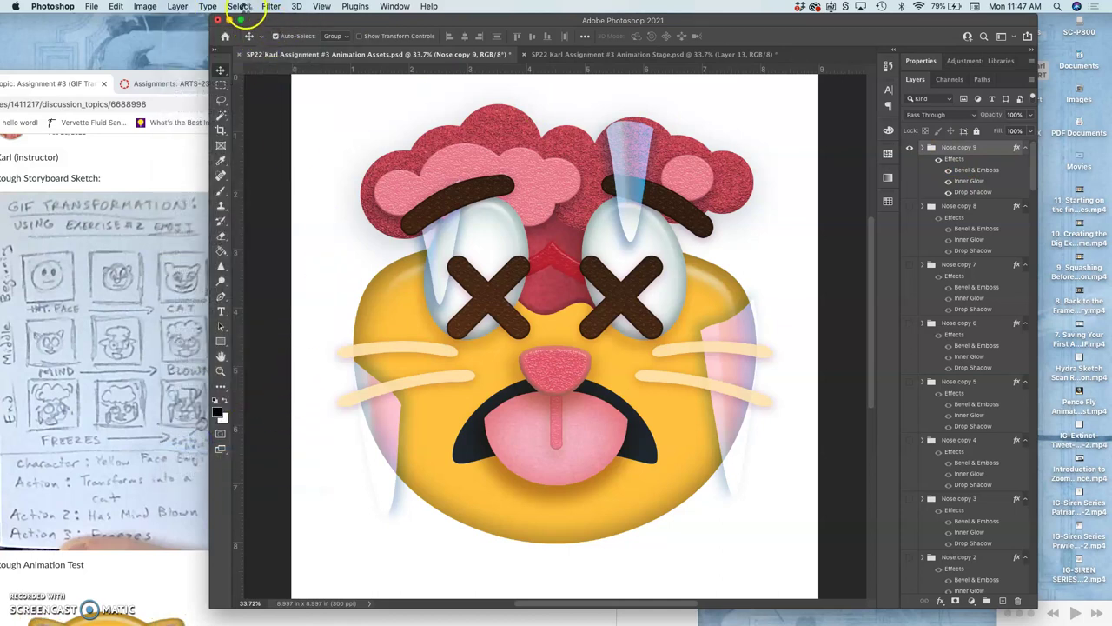
{"action": "key", "text": "super+shift+alt+n"}
{"action": "left_click", "coordinate": [239, 7]}
{"action": "left_click", "coordinate": [239, 20]}
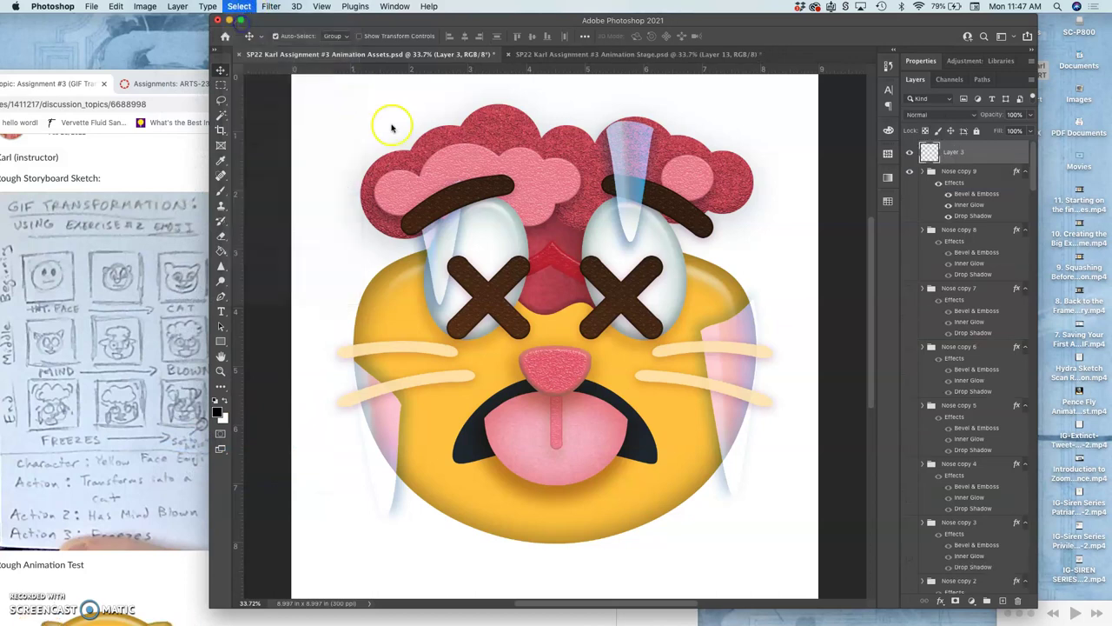
{"action": "key", "text": "super+alt+shift+e"}
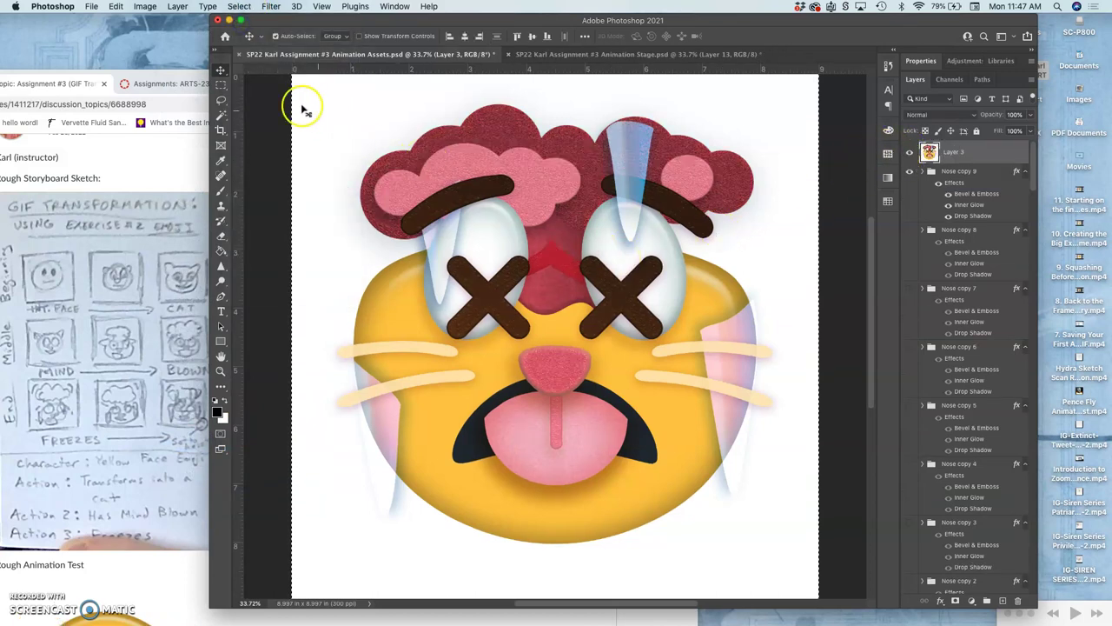
- Copy the merged image, paste it into Animation Stage as Layer 14, and save
{"action": "left_click", "coordinate": [115, 6]}
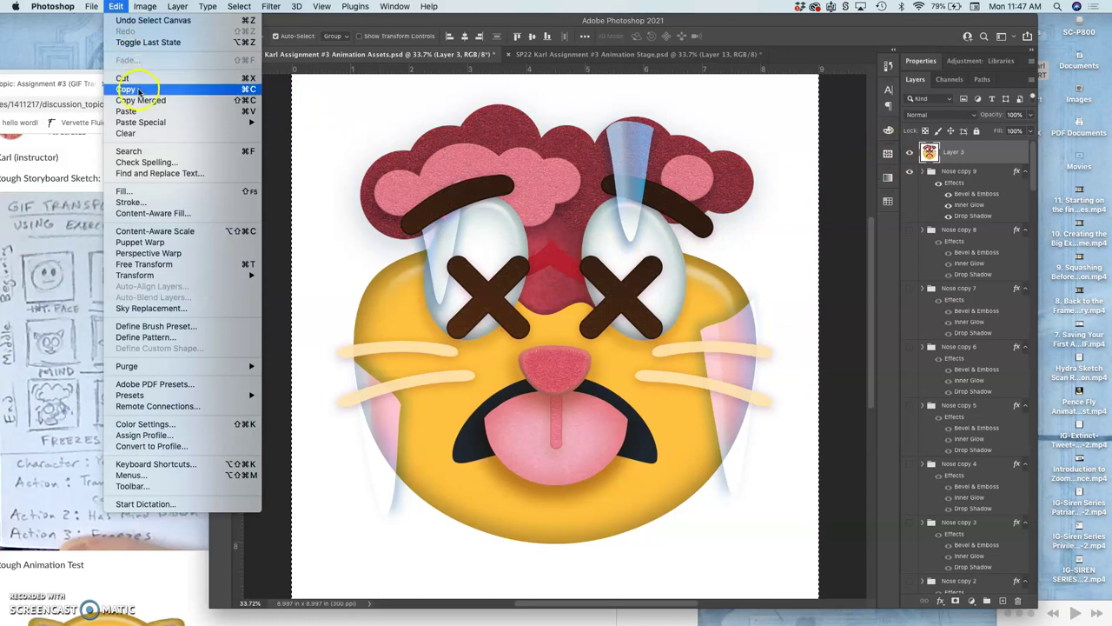
{"action": "left_click", "coordinate": [130, 88]}
{"action": "left_click", "coordinate": [556, 55]}
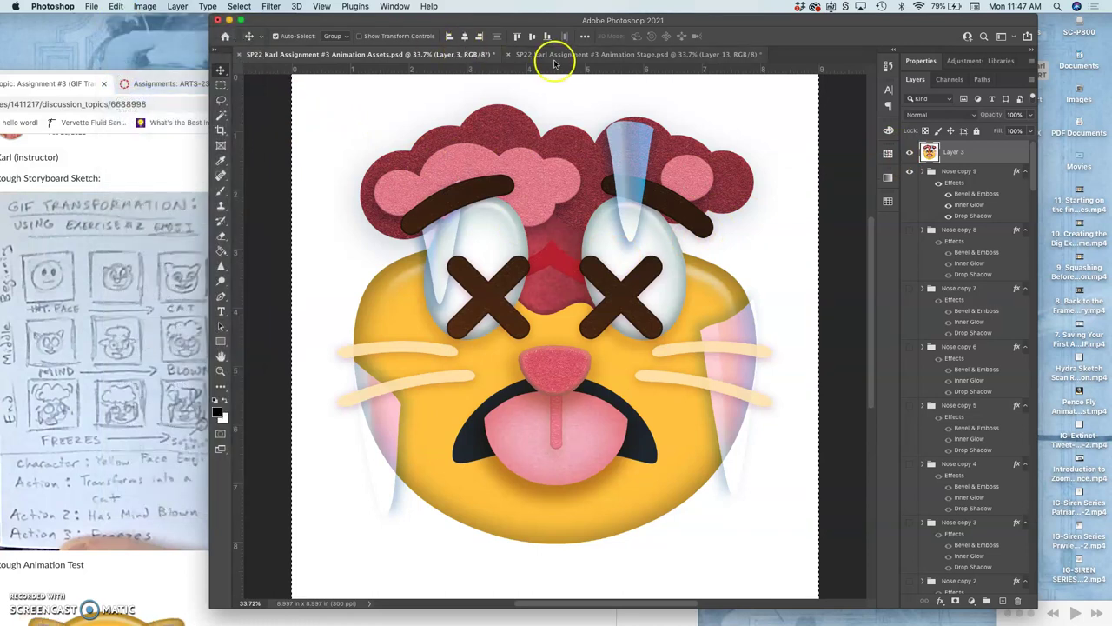
{"action": "left_click", "coordinate": [119, 6]}
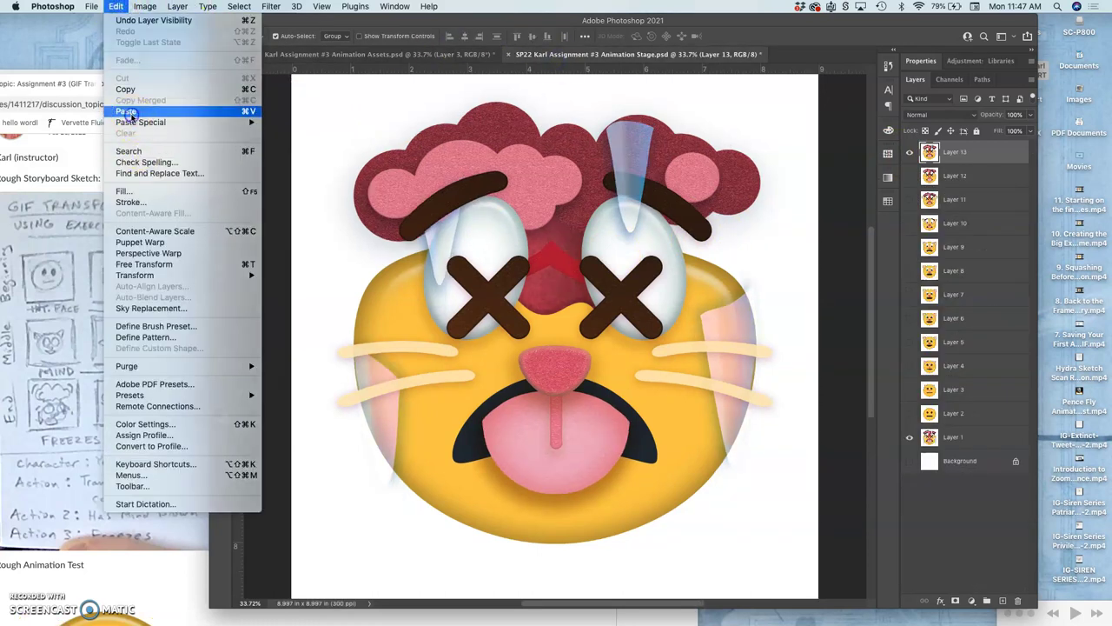
{"action": "left_click", "coordinate": [129, 114]}
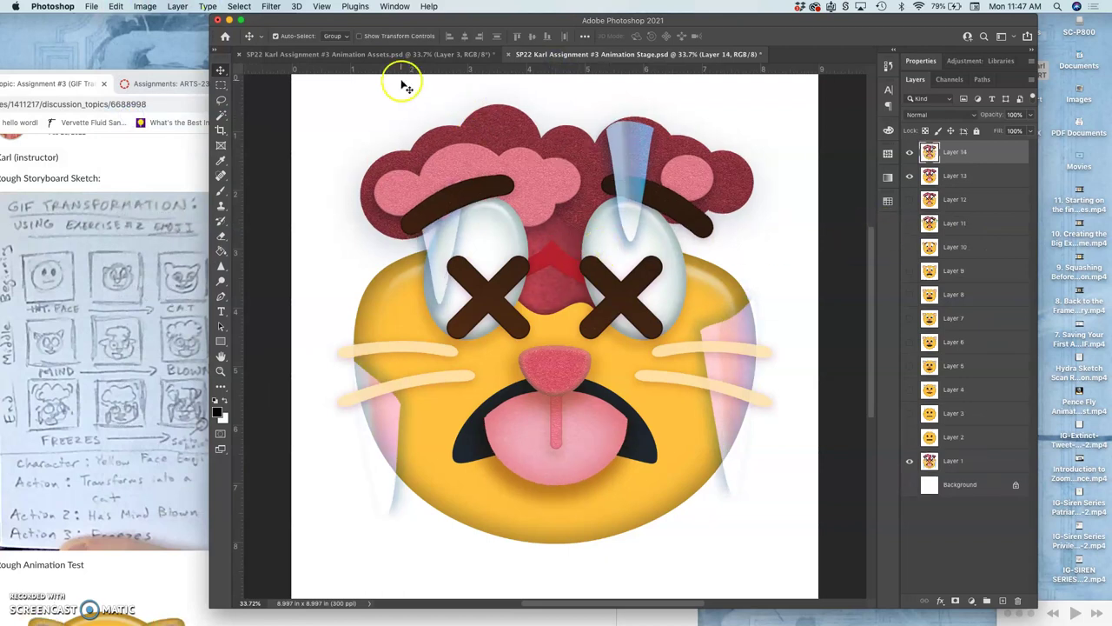
{"action": "key", "text": "ctrl+s"}
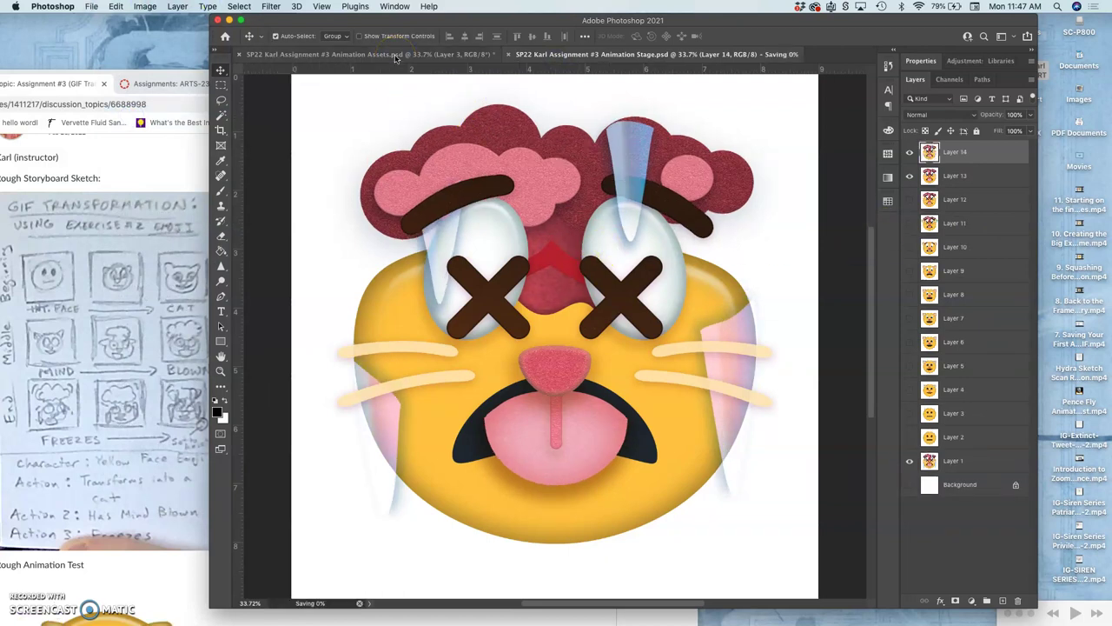
{"action": "left_click", "coordinate": [396, 57]}
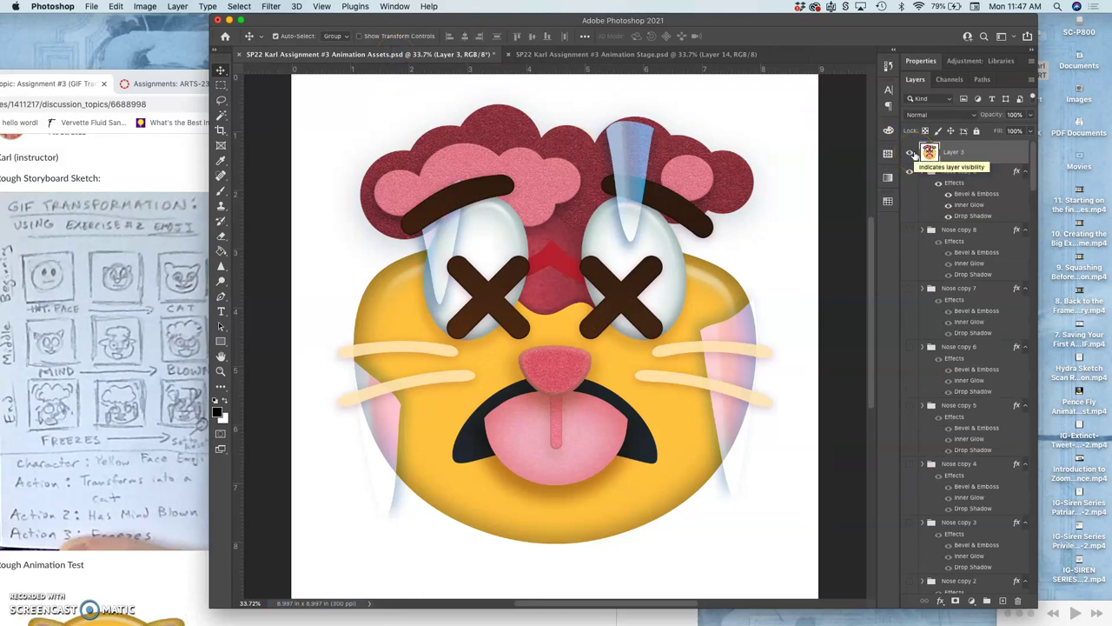
- Delete the temporary Layer 3 and adjust Nose copy 9's Inner Glow opacity
{"action": "key", "text": "Delete"}
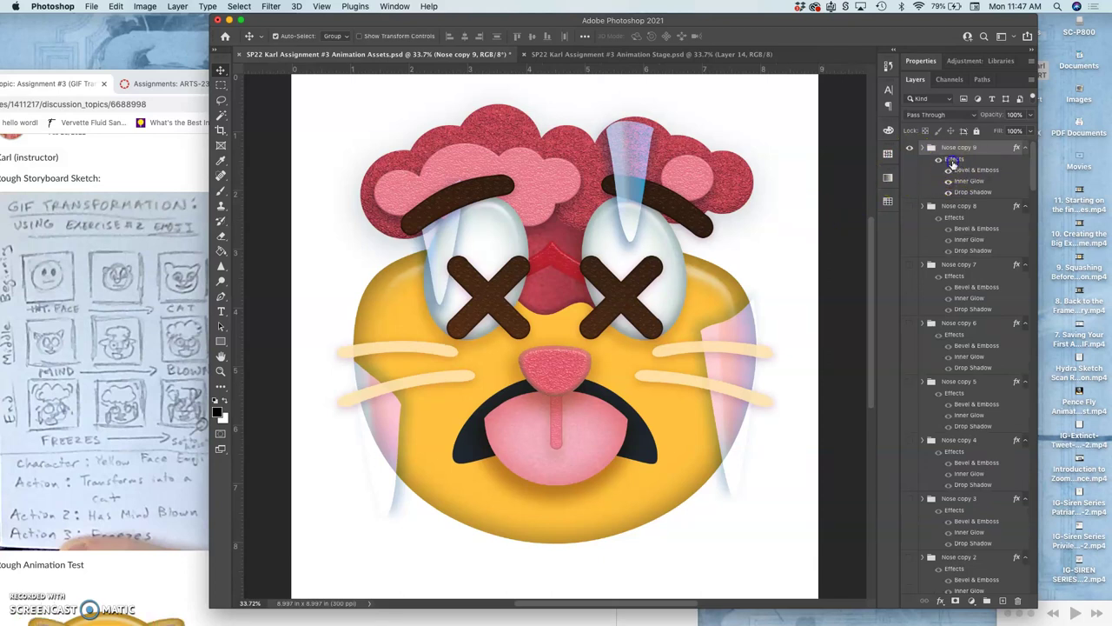
{"action": "double_click", "coordinate": [953, 162]}
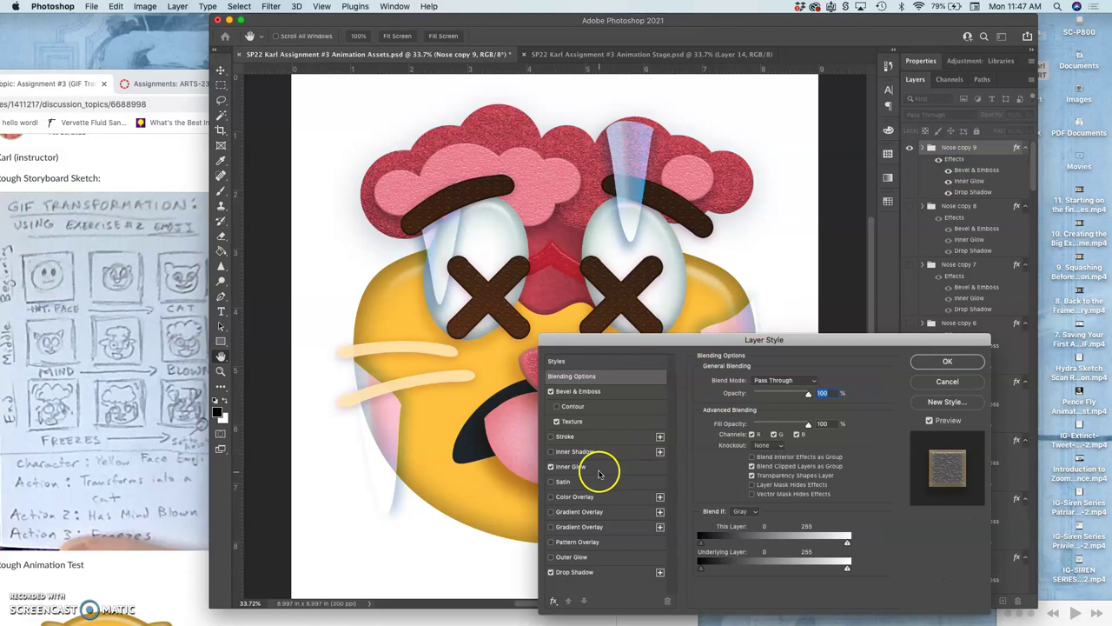
{"action": "left_click", "coordinate": [574, 467]}
{"action": "left_click_drag", "start_coordinate": [778, 393], "coordinate": [782, 394]}
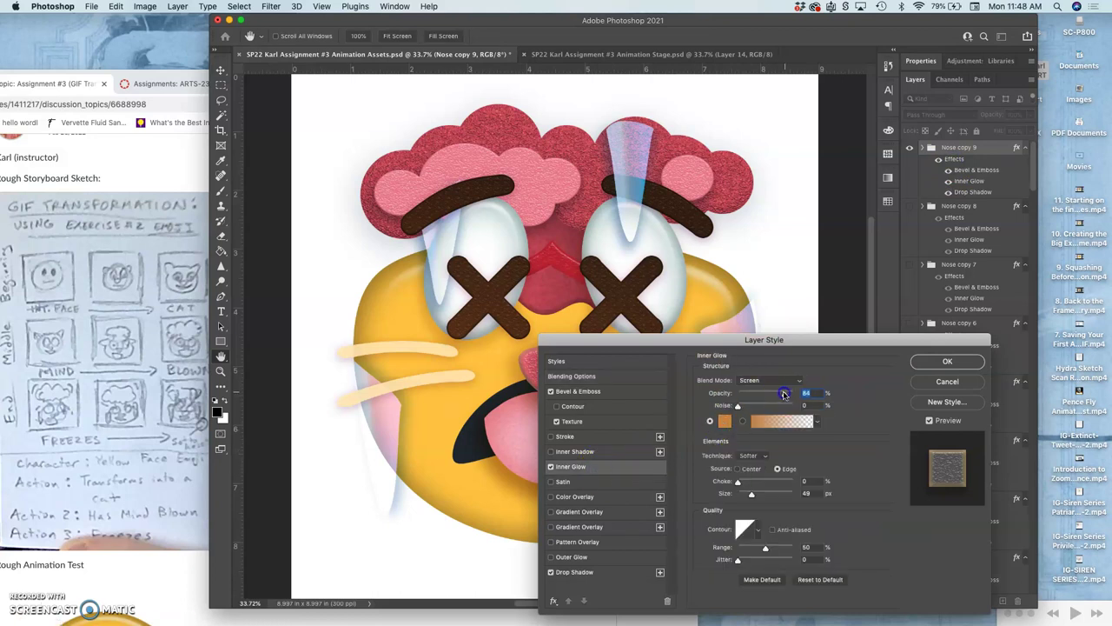
{"action": "left_click", "coordinate": [932, 361]}
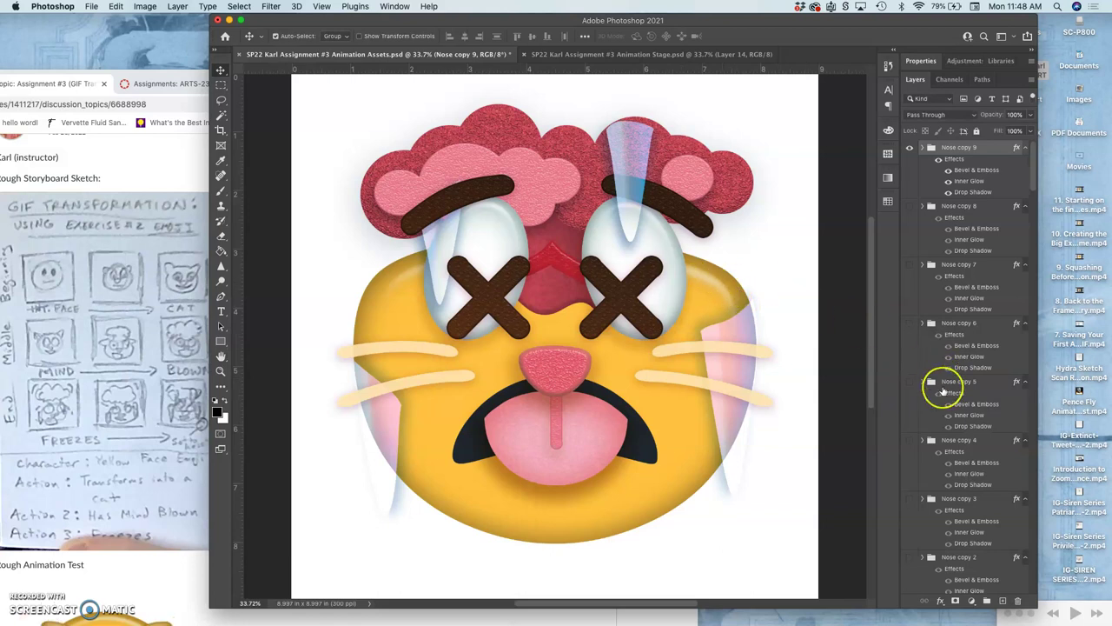
- Show the original Tounge layer instead of Tounge copy 3, and set Tounge Groove opacity to 64%
{"action": "scroll", "coordinate": [944, 385], "scroll_direction": "down", "scroll_amount": 5}
{"action": "scroll", "coordinate": [942, 391], "scroll_direction": "down", "scroll_amount": 5}
{"action": "left_click", "coordinate": [745, 391]}
{"action": "left_click", "coordinate": [596, 435]}
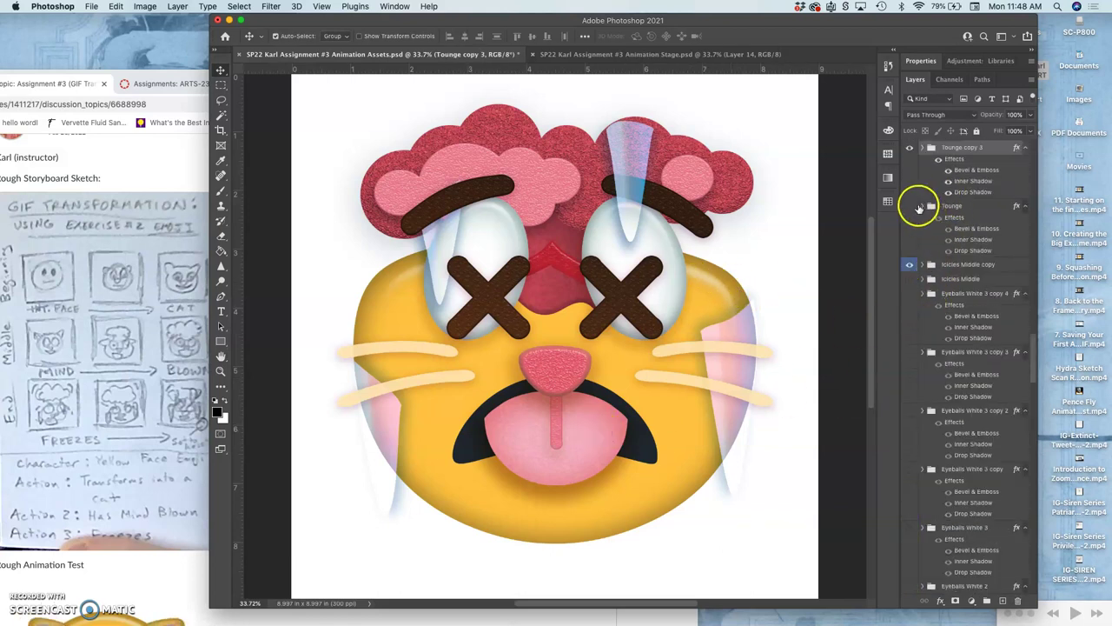
{"action": "left_click", "coordinate": [910, 207]}
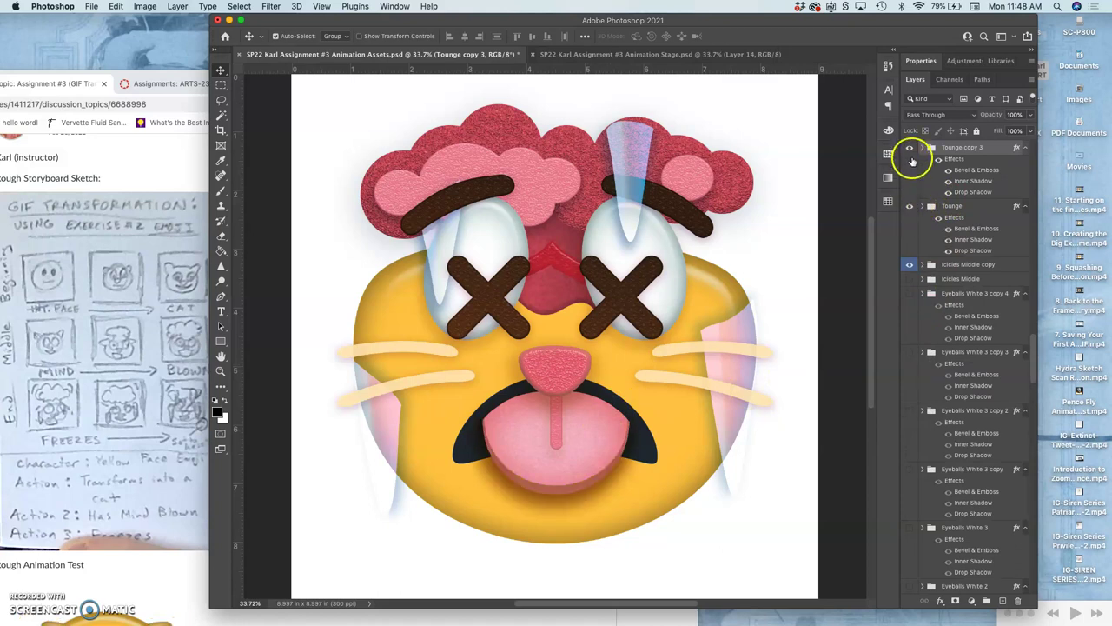
{"action": "left_click", "coordinate": [911, 149]}
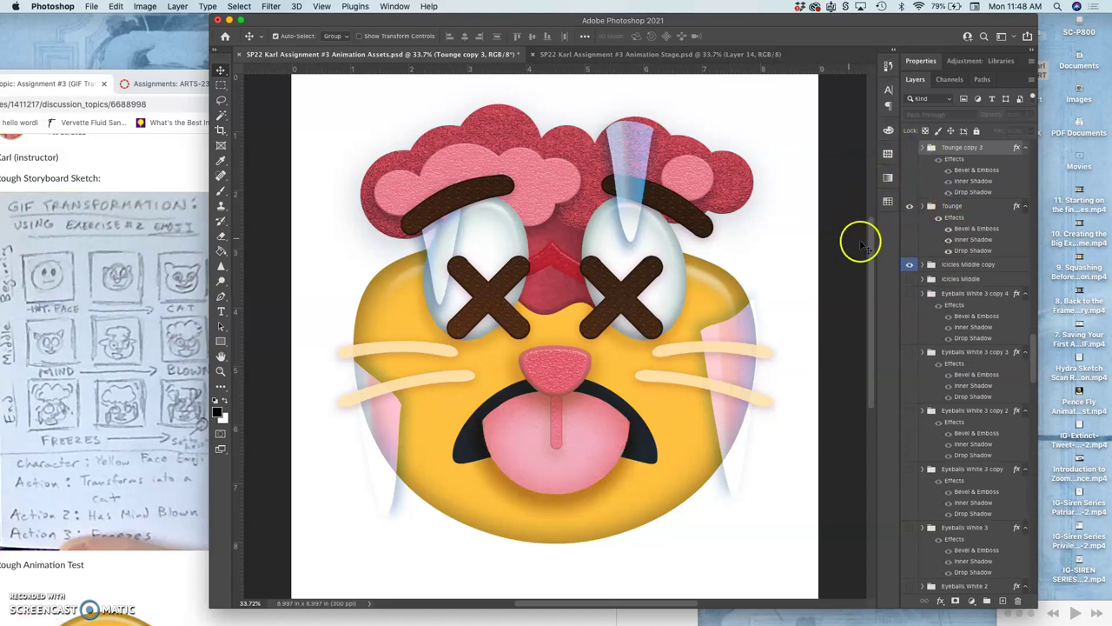
{"action": "left_click", "coordinate": [559, 442]}
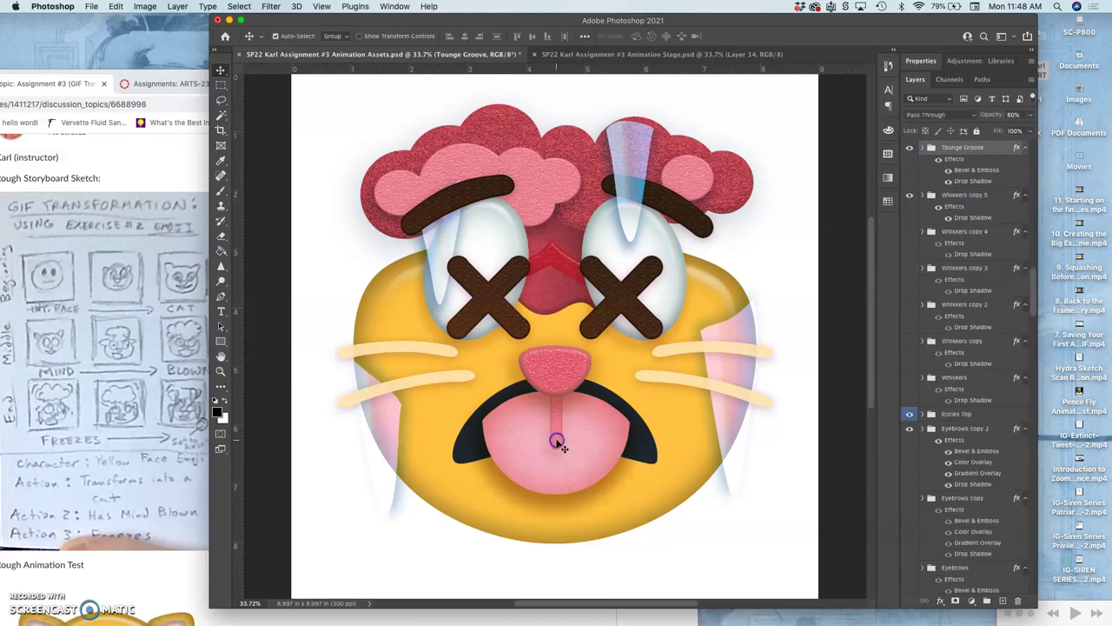
{"action": "left_click", "coordinate": [1033, 114]}
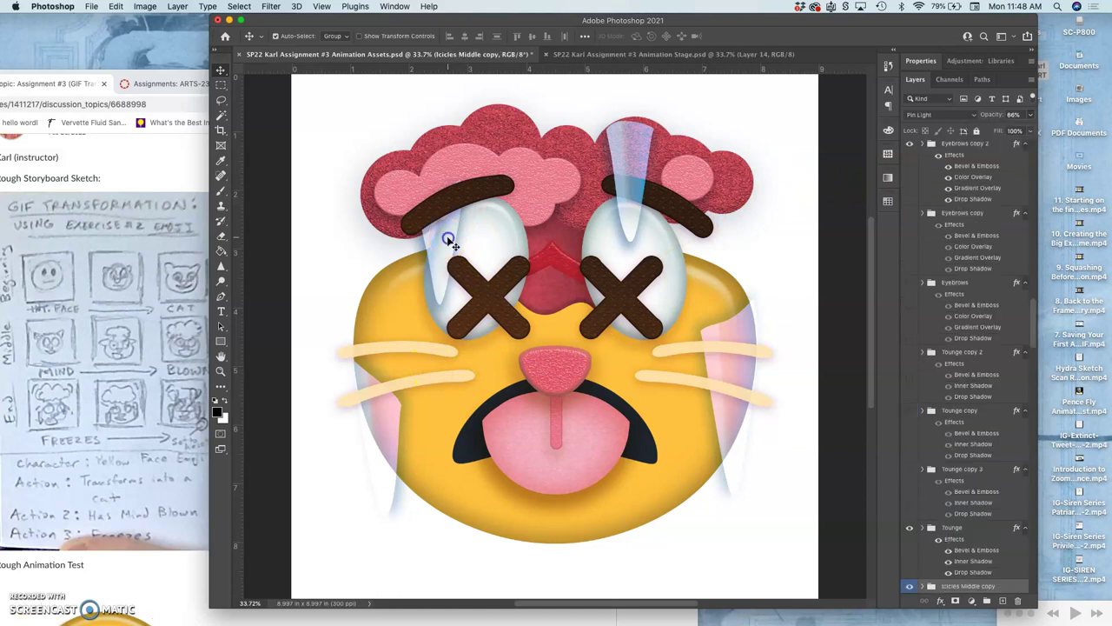
- Stretch the Icicles Middle copy layer slightly longer downward
{"action": "left_click", "coordinate": [1030, 116]}
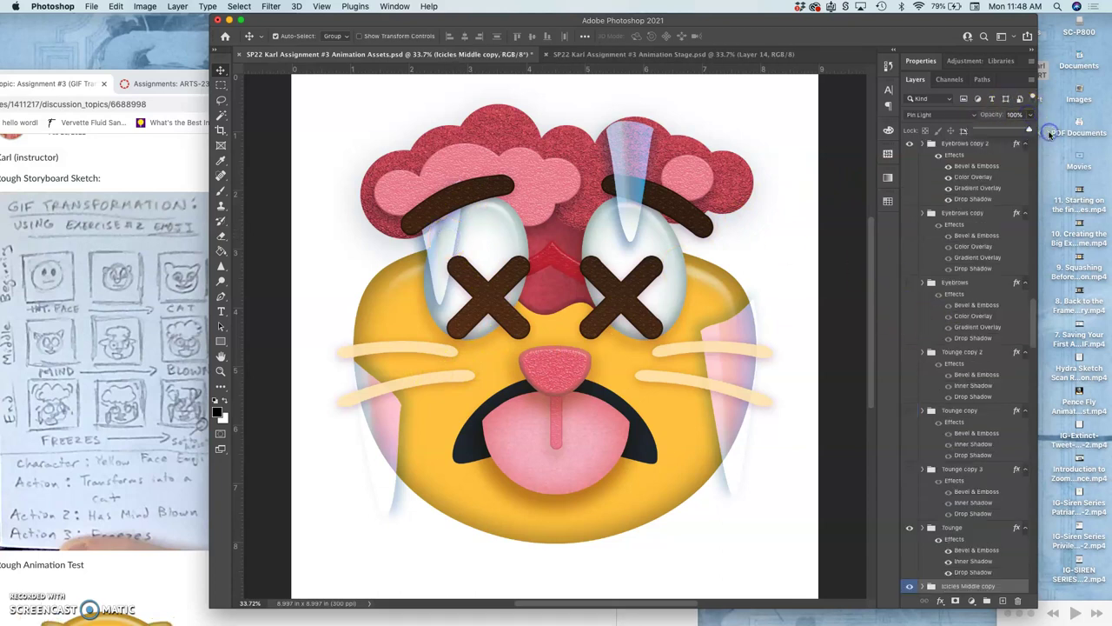
{"action": "key", "text": "super+t"}
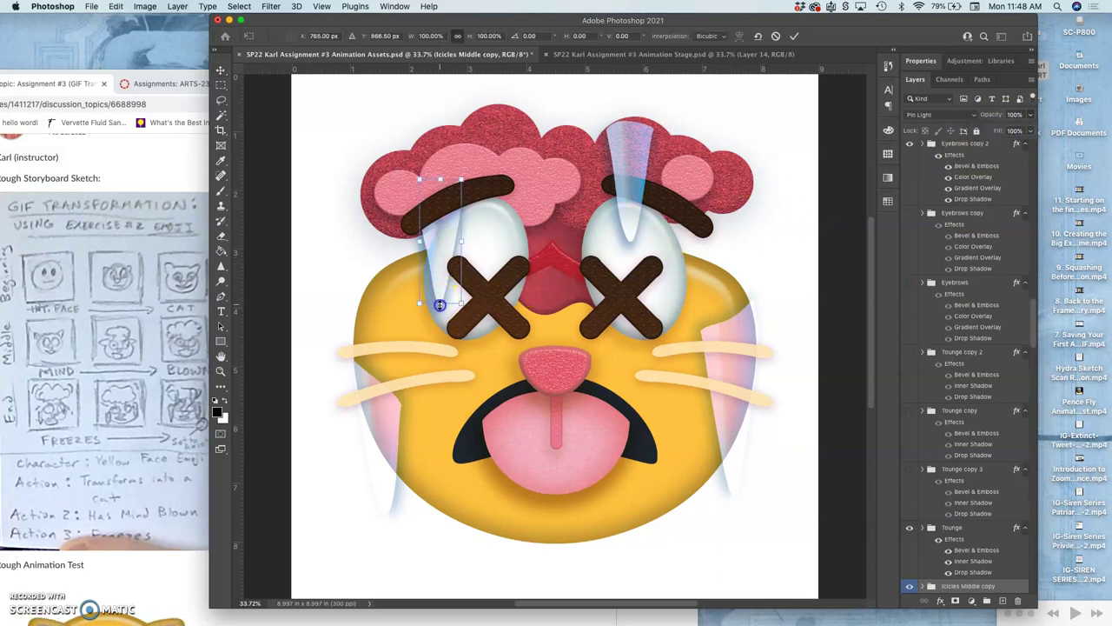
{"action": "left_click_drag", "start_coordinate": [440, 304], "coordinate": [440, 317]}
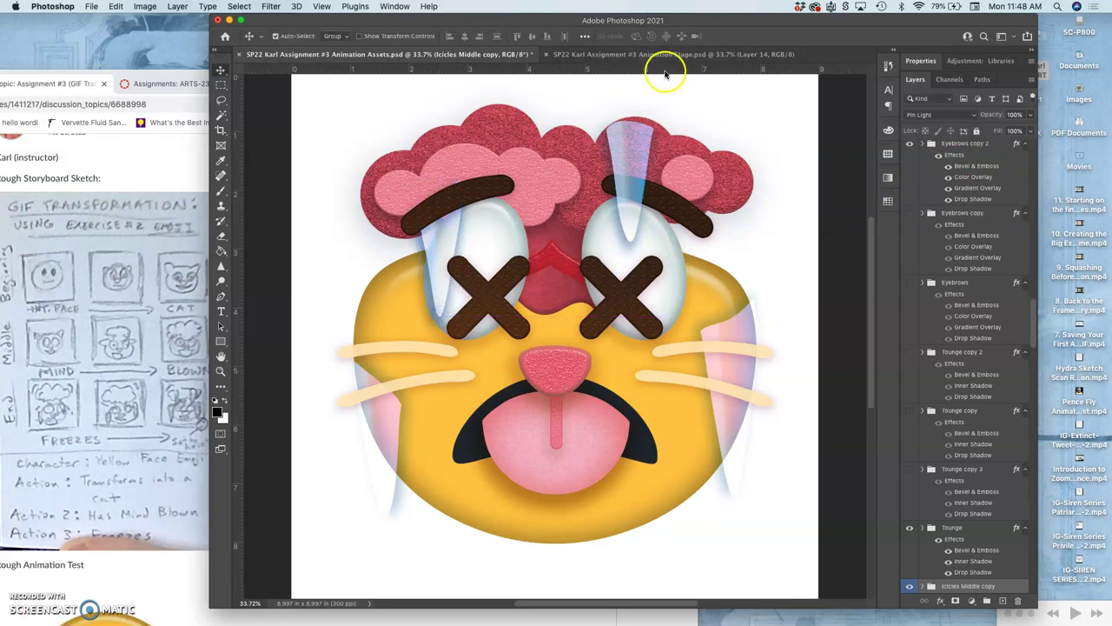
{"action": "key", "text": "Return"}
- Compare frames in Animation Stage by hiding Layer 13 and Layer 14
{"action": "left_click", "coordinate": [695, 54]}
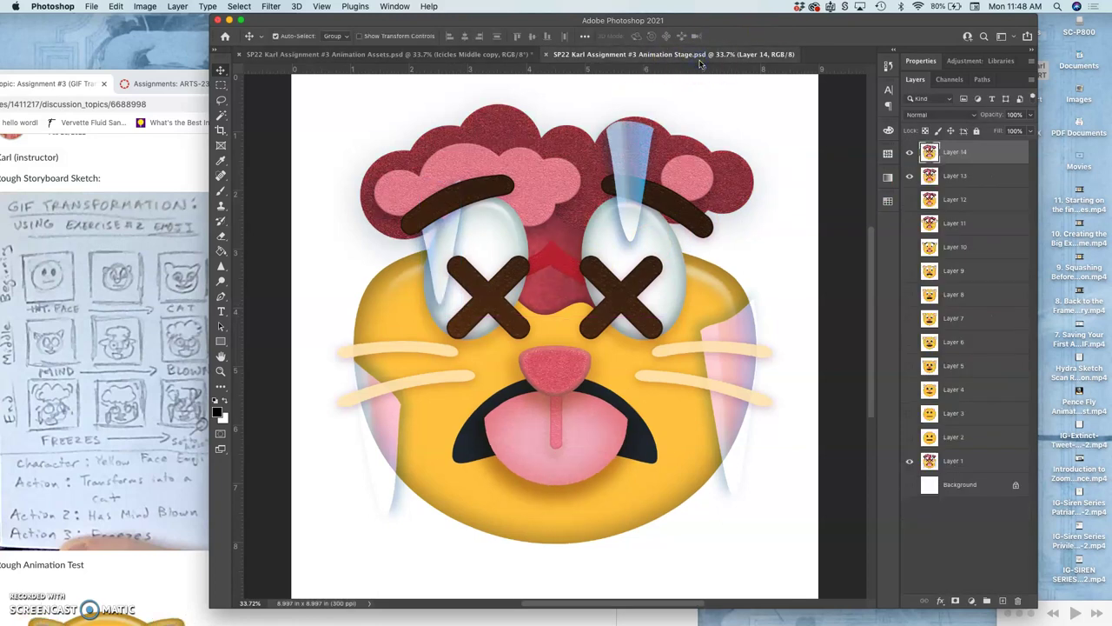
{"action": "left_click", "coordinate": [910, 177]}
{"action": "left_click", "coordinate": [910, 153]}
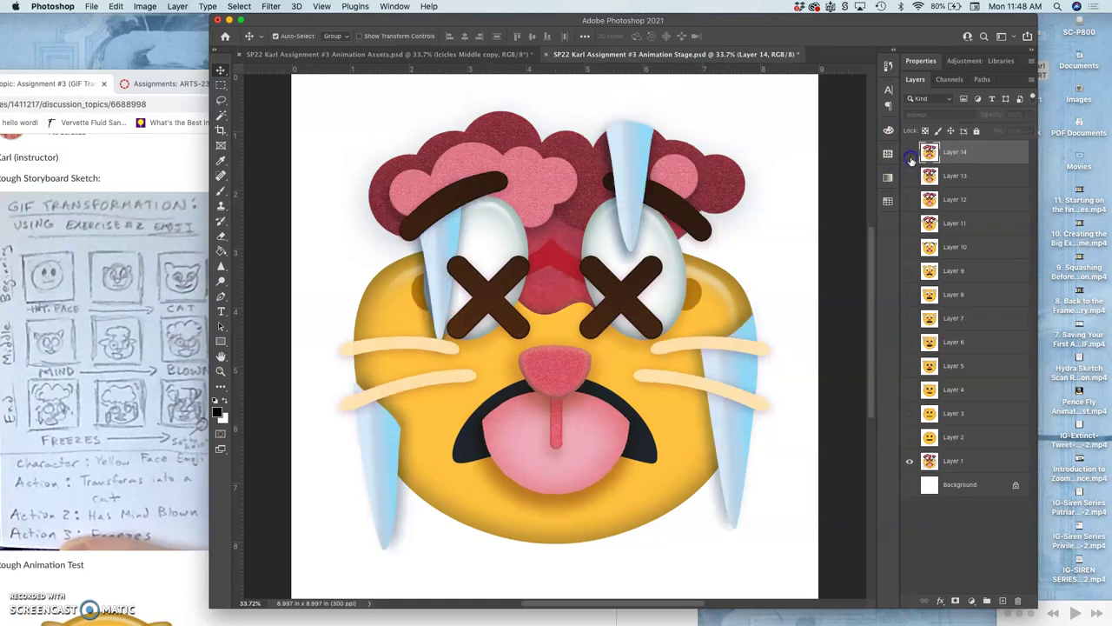
{"action": "left_click", "coordinate": [485, 55]}
{"action": "left_click", "coordinate": [589, 55]}
{"action": "left_click", "coordinate": [502, 56]}
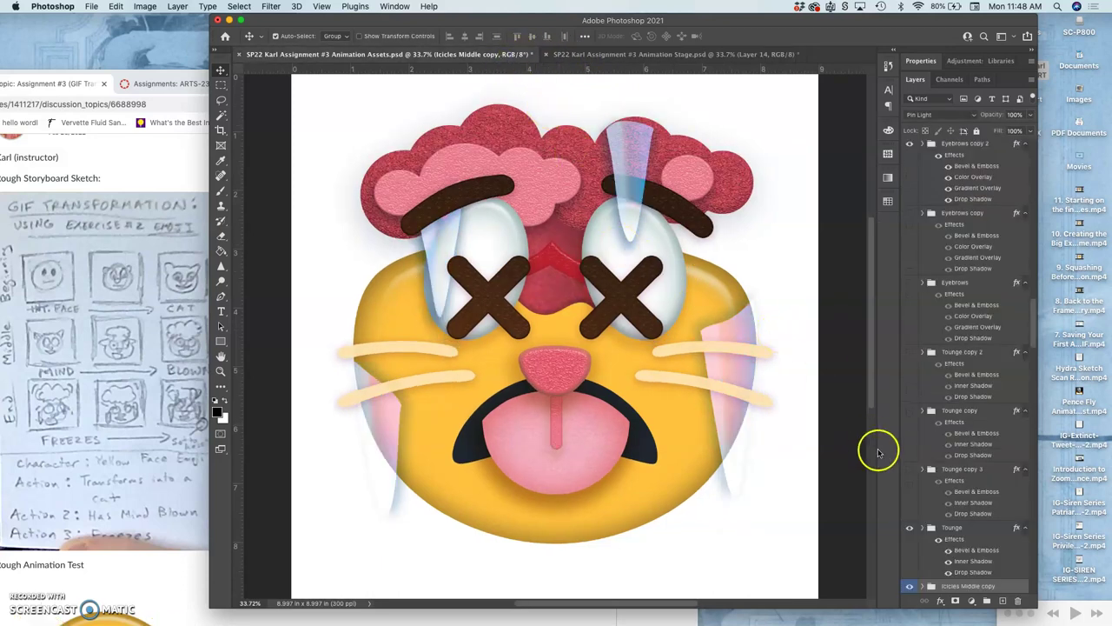
- Lengthen the left icicle slightly downward
{"action": "key", "text": "super+t"}
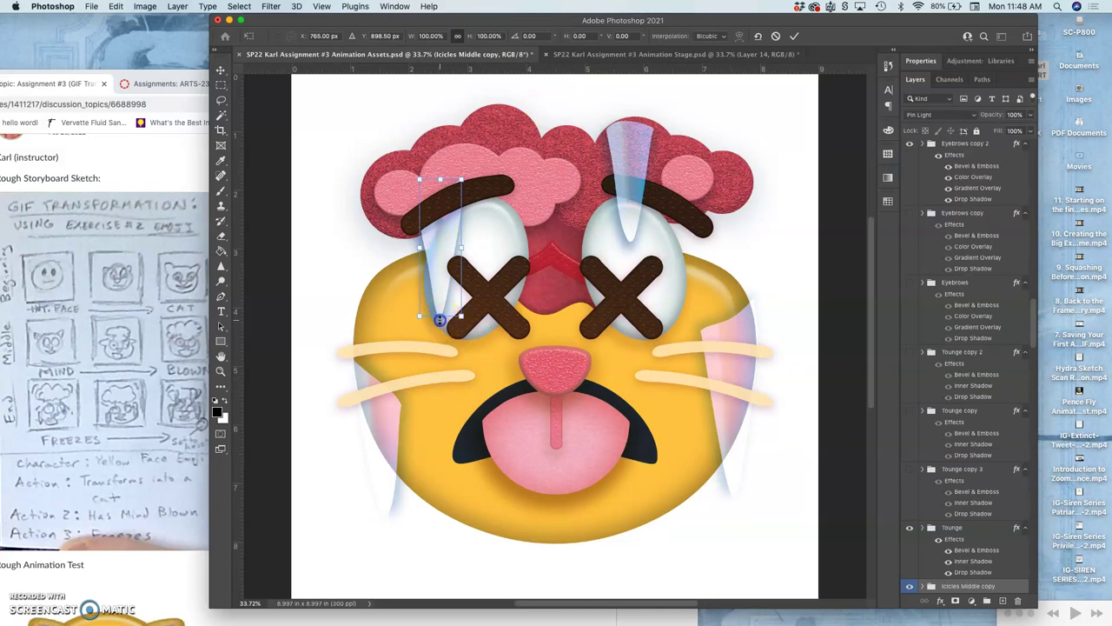
{"action": "left_click_drag", "start_coordinate": [440, 320], "coordinate": [440, 329]}
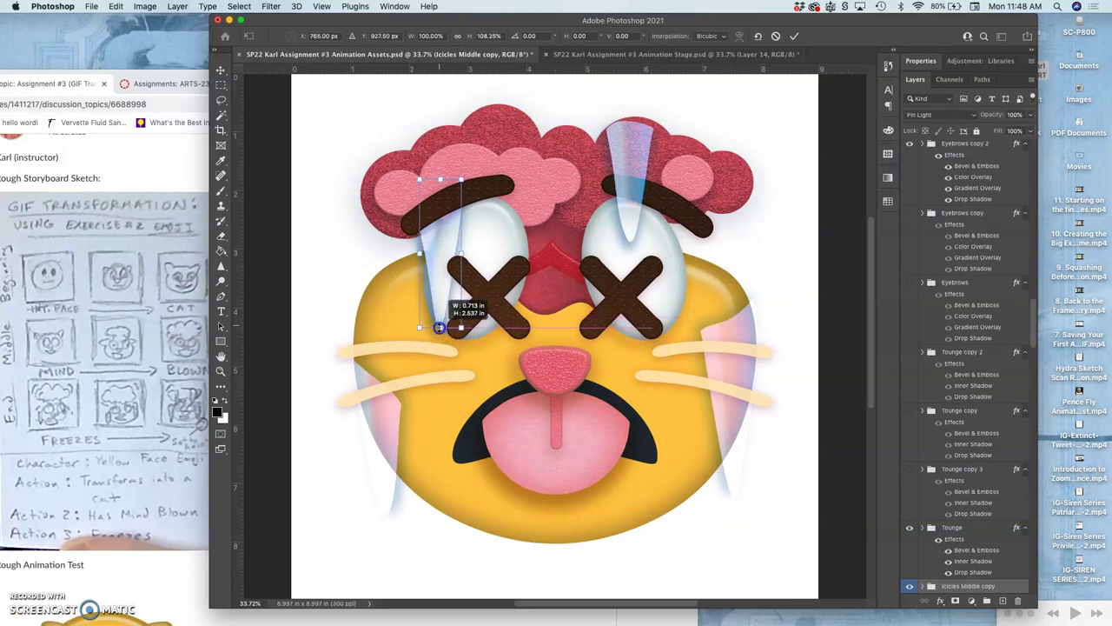
{"action": "key", "text": "Return"}
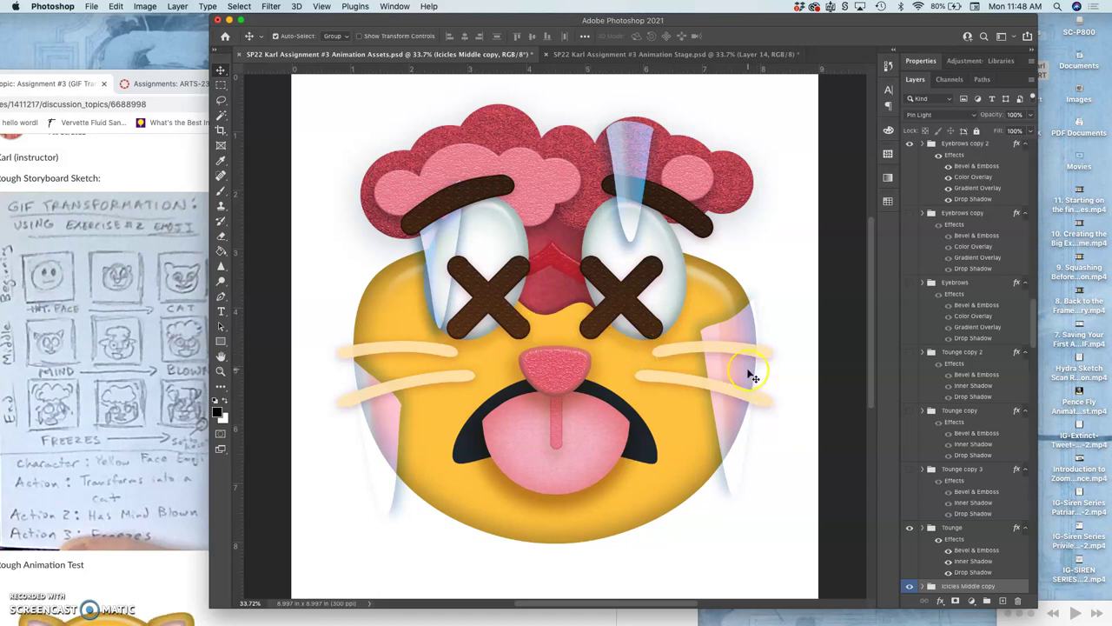
- Stretch the Icicles Top group to about 106% height, then show Layer 14 in Animation Stage to compare
{"action": "left_click", "coordinate": [749, 372]}
{"action": "left_click", "coordinate": [1029, 115]}
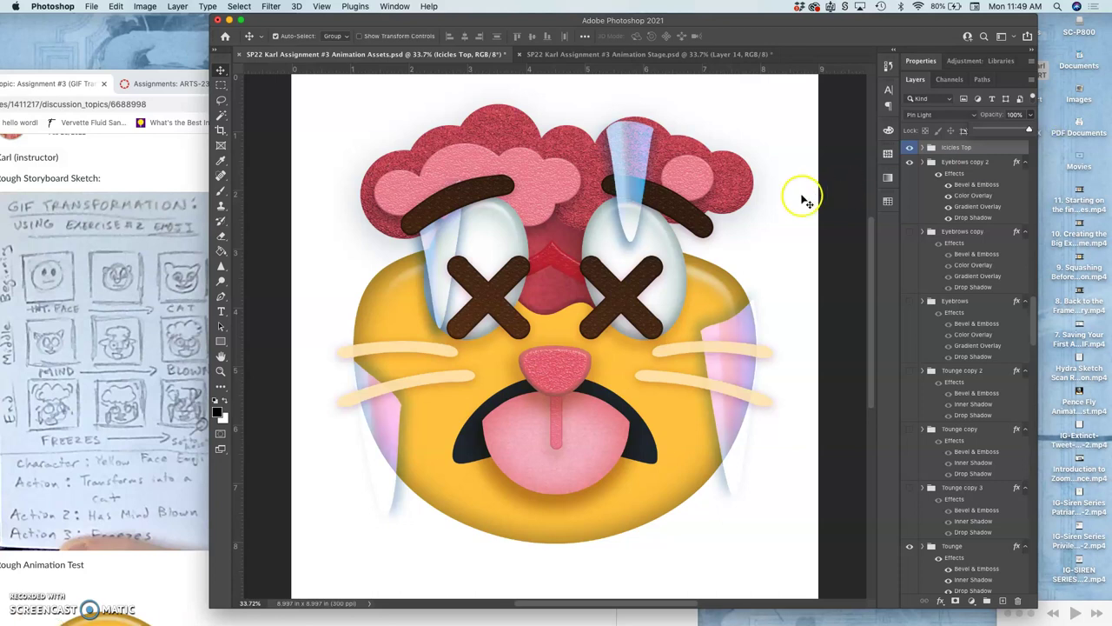
{"action": "key", "text": "ctrl+t"}
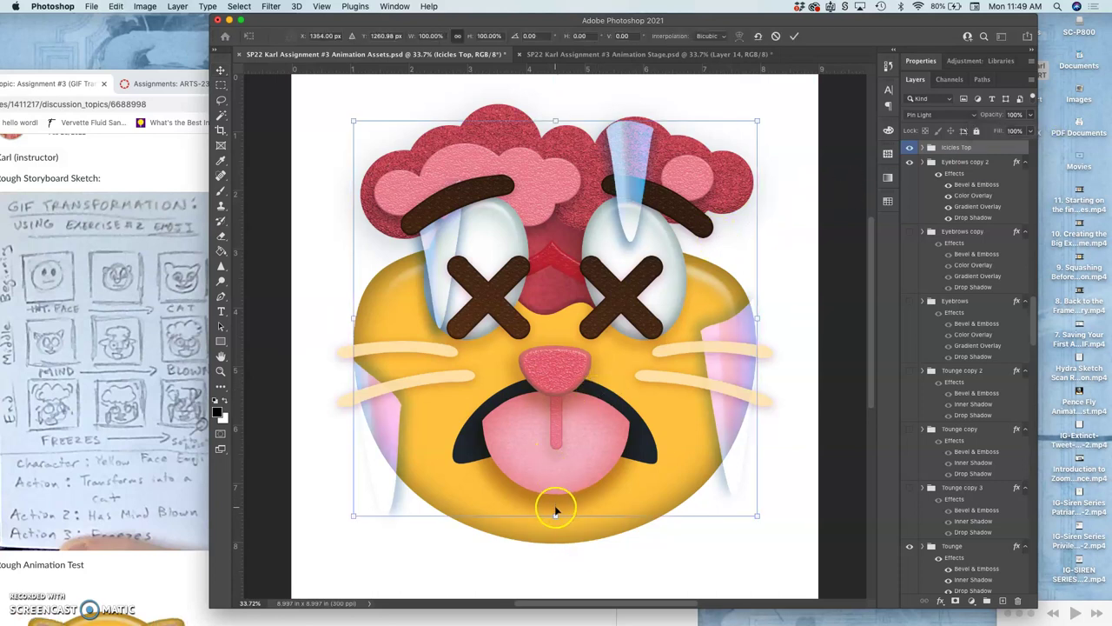
{"action": "left_click_drag", "start_coordinate": [555, 516], "coordinate": [555, 551]}
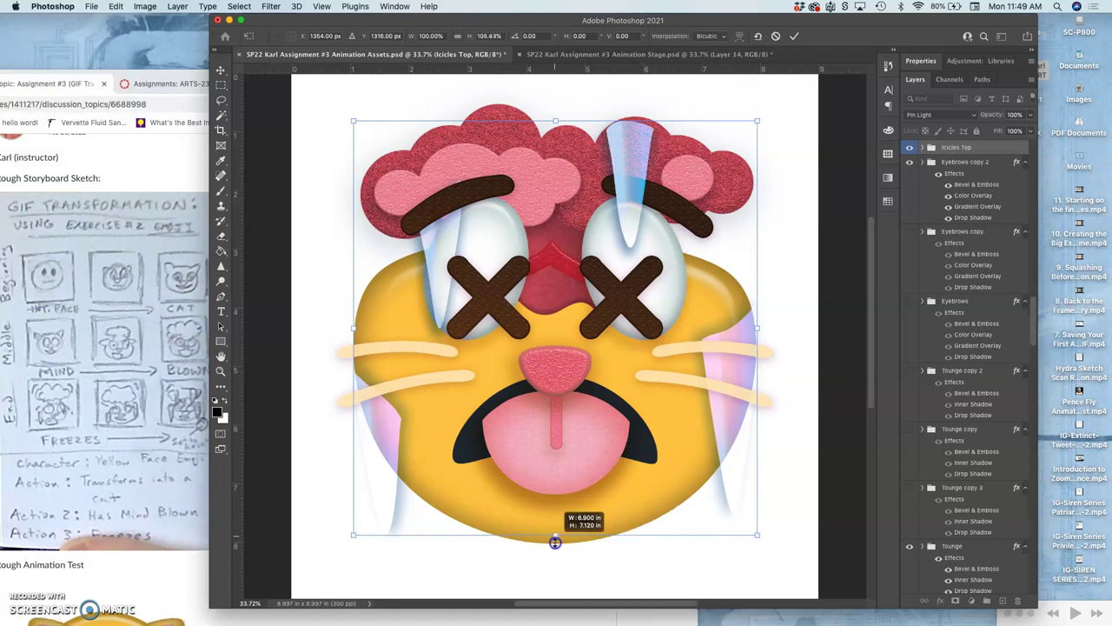
{"action": "key", "text": "Return"}
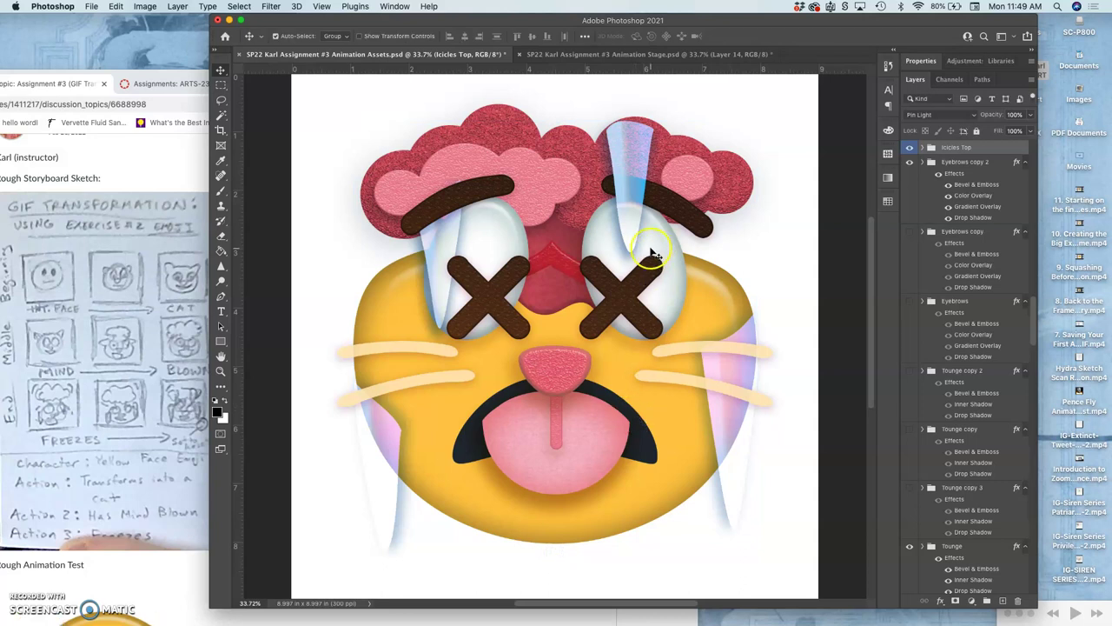
{"action": "left_click", "coordinate": [625, 55]}
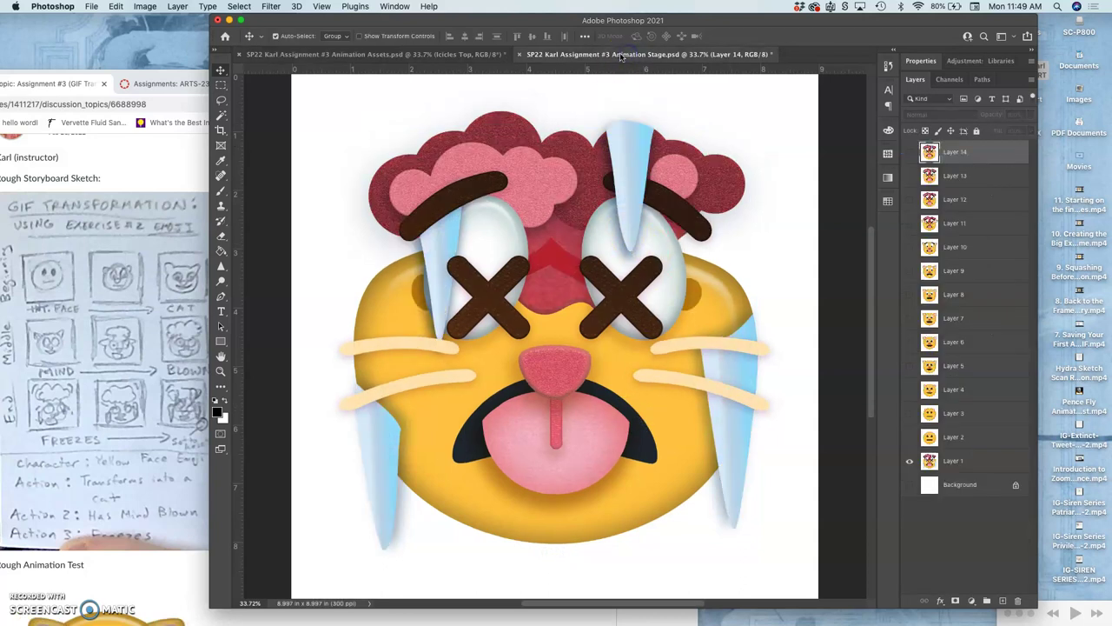
{"action": "left_click", "coordinate": [910, 153]}
- Compare the Brain Clouds Middle copy 2 and copy 3 versions, leaving copy 3 visible
{"action": "left_click", "coordinate": [469, 55]}
{"action": "left_click", "coordinate": [702, 153]}
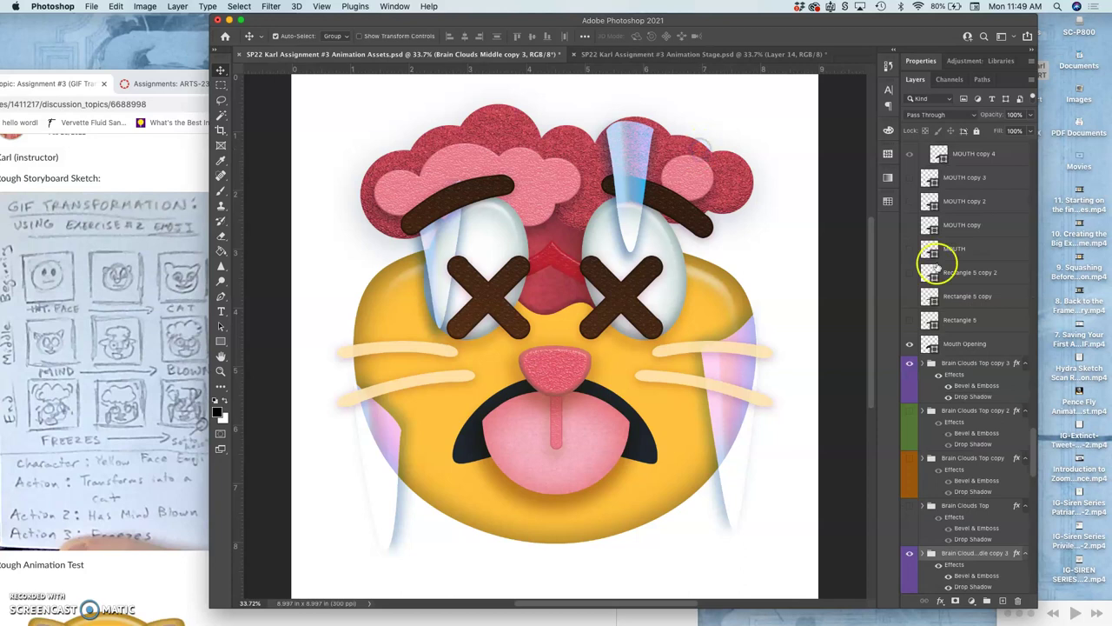
{"action": "scroll", "coordinate": [967, 453], "scroll_direction": "down", "scroll_amount": 3}
{"action": "scroll", "coordinate": [968, 453], "scroll_direction": "down", "scroll_amount": 2}
{"action": "scroll", "coordinate": [967, 453], "scroll_direction": "down", "scroll_amount": 2}
{"action": "left_click_drag", "start_coordinate": [938, 348], "coordinate": [911, 393]}
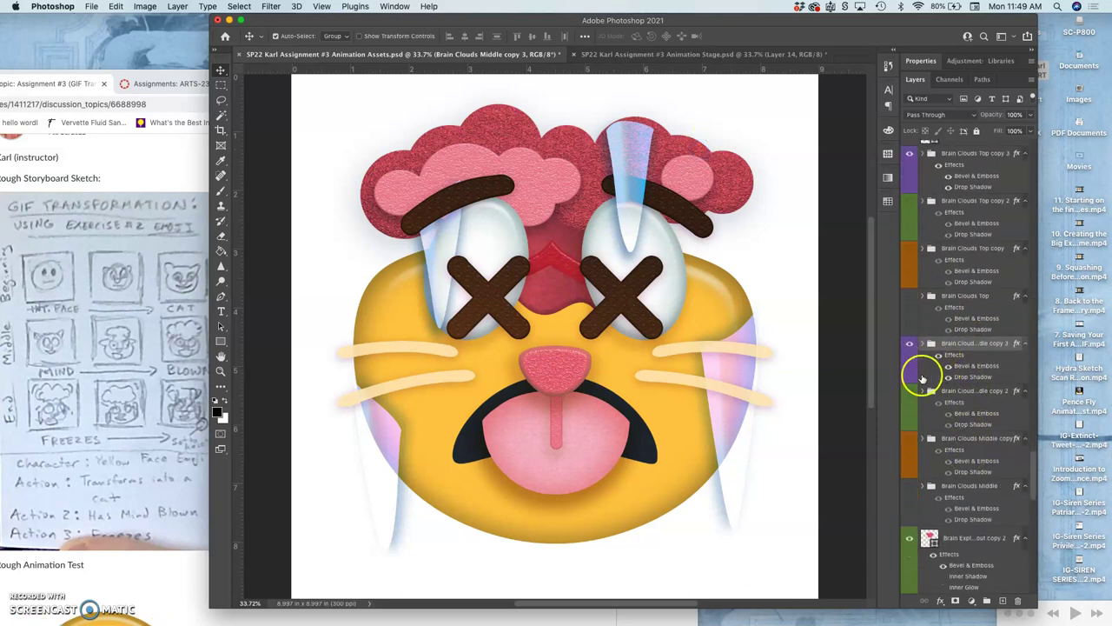
{"action": "left_click", "coordinate": [911, 392]}
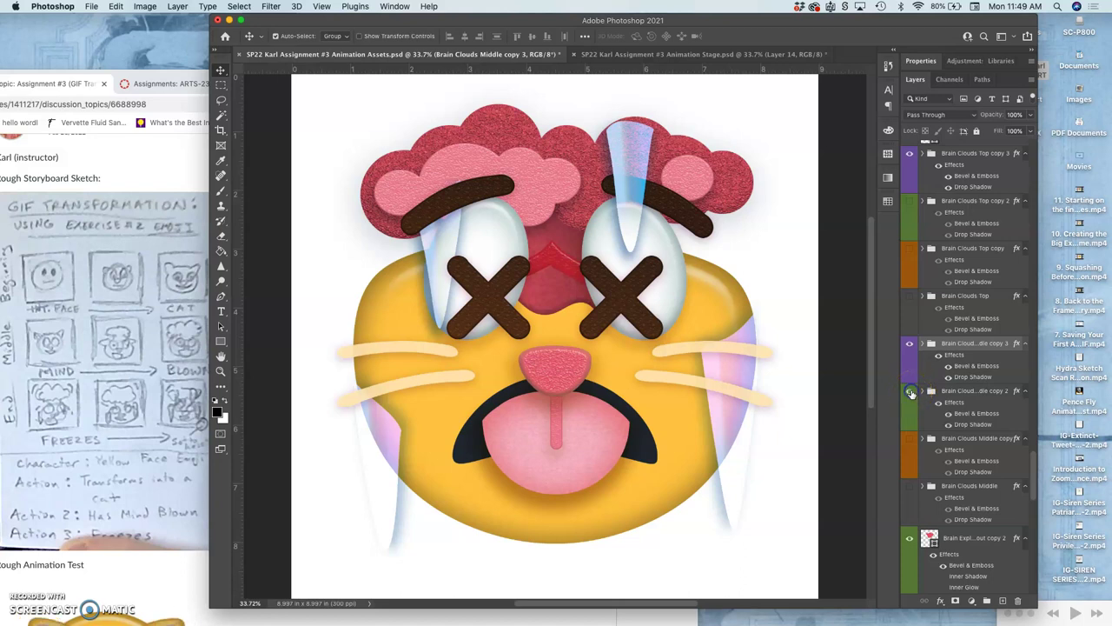
{"action": "left_click", "coordinate": [907, 347]}
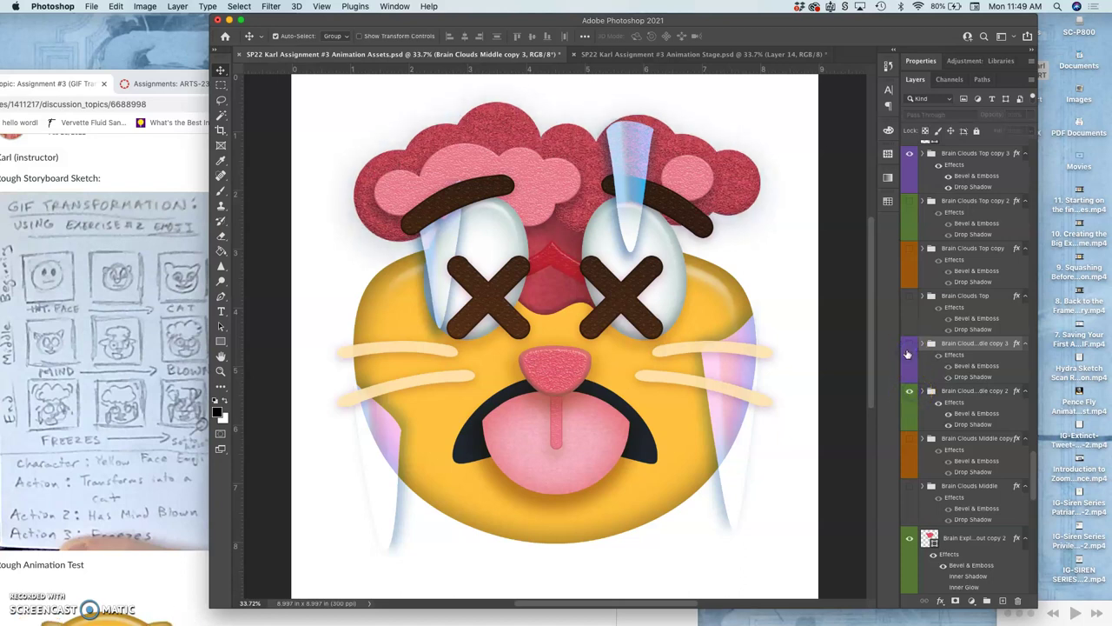
{"action": "left_click", "coordinate": [909, 345]}
{"action": "left_click", "coordinate": [910, 392]}
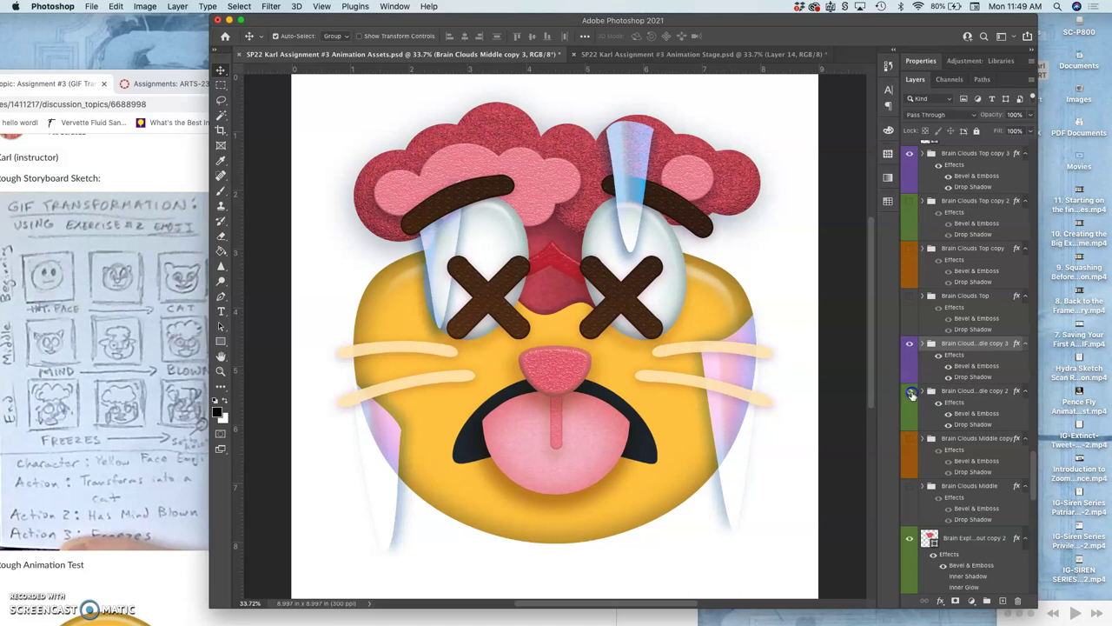
- Duplicate Brain Clouds Middle copy 3 into copy 4, shrink it slightly, and hide copy 3
{"action": "left_click", "coordinate": [953, 345]}
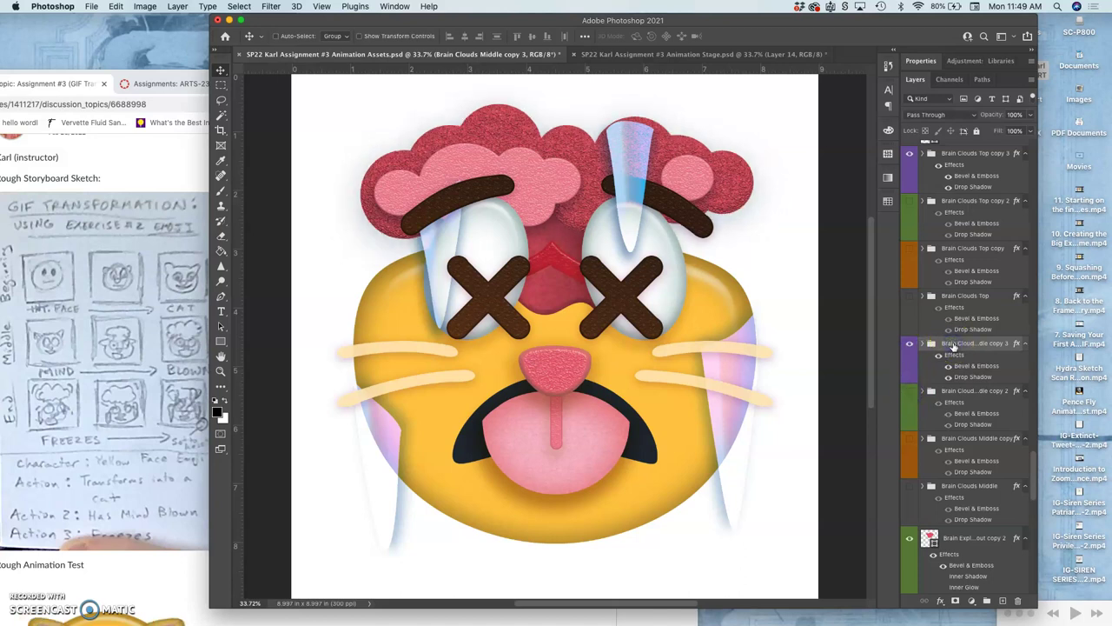
{"action": "key", "text": "super+j"}
{"action": "left_click", "coordinate": [916, 358]}
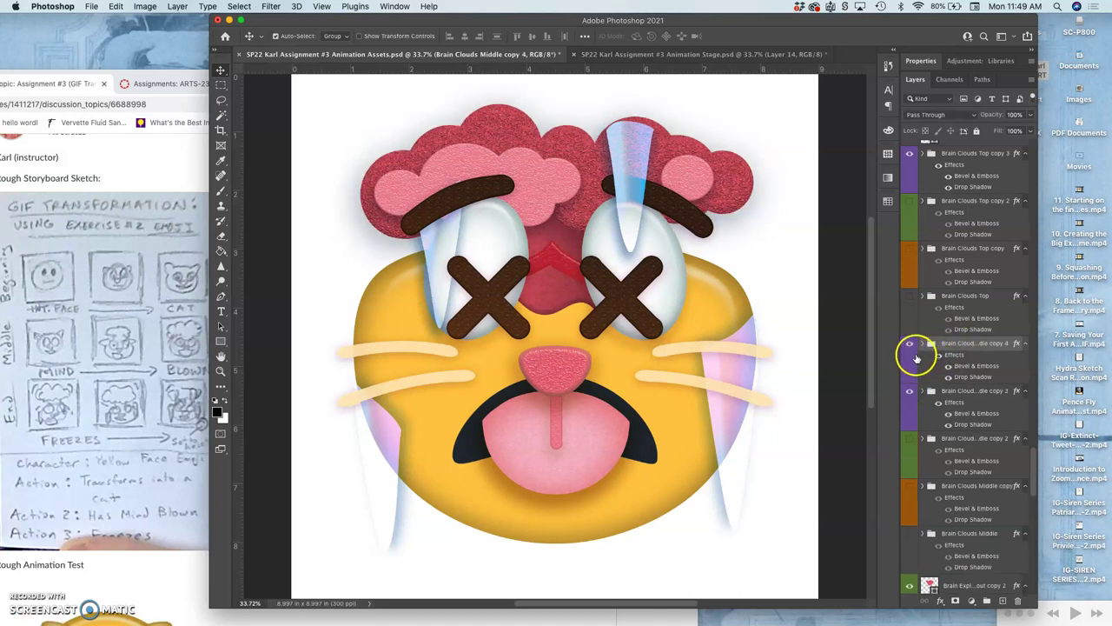
{"action": "key", "text": "super+t"}
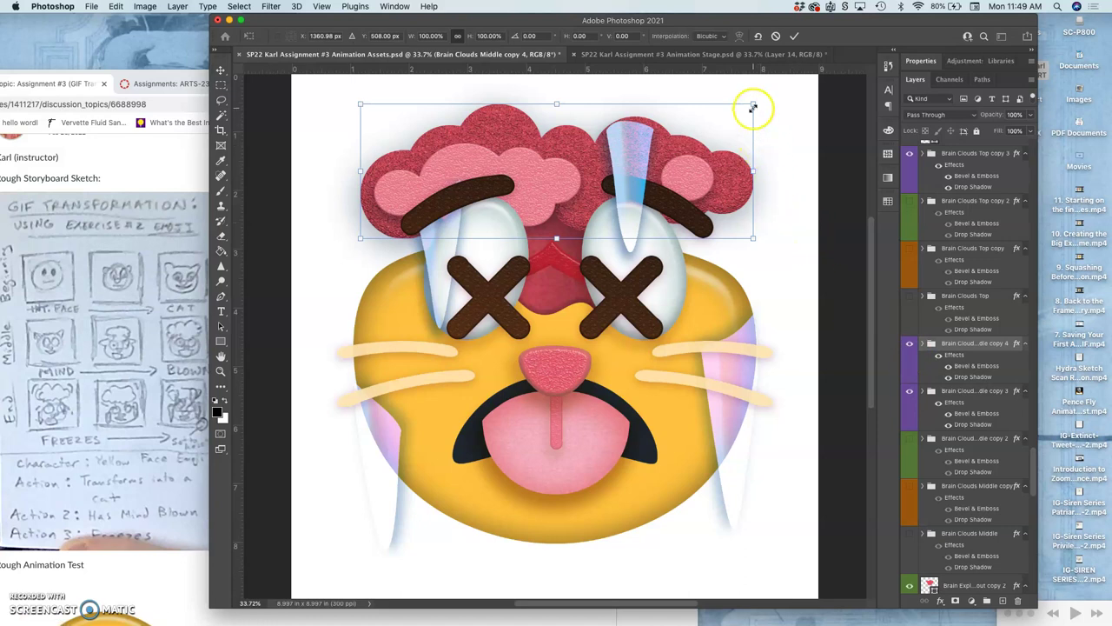
{"action": "left_click_drag", "start_coordinate": [753, 108], "coordinate": [745, 114]}
{"action": "key", "text": "Return"}
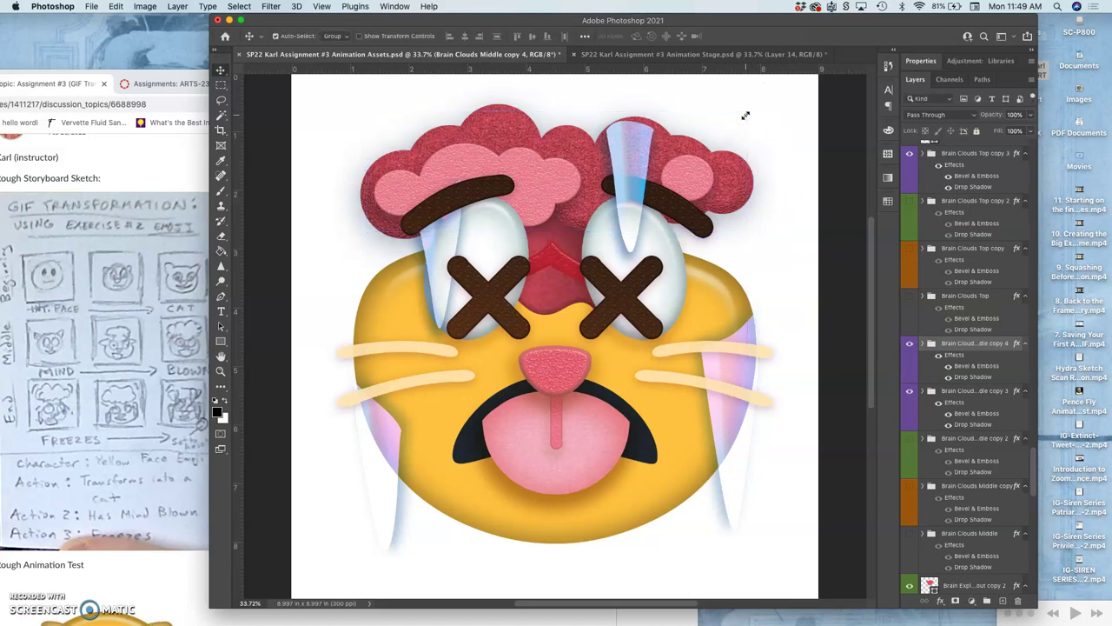
{"action": "left_click", "coordinate": [908, 400]}
- Select Brain Clouds Top copy 3 and apply a transform to it
{"action": "scroll", "coordinate": [938, 303], "scroll_direction": "up", "scroll_amount": 3}
{"action": "left_click", "coordinate": [949, 308]}
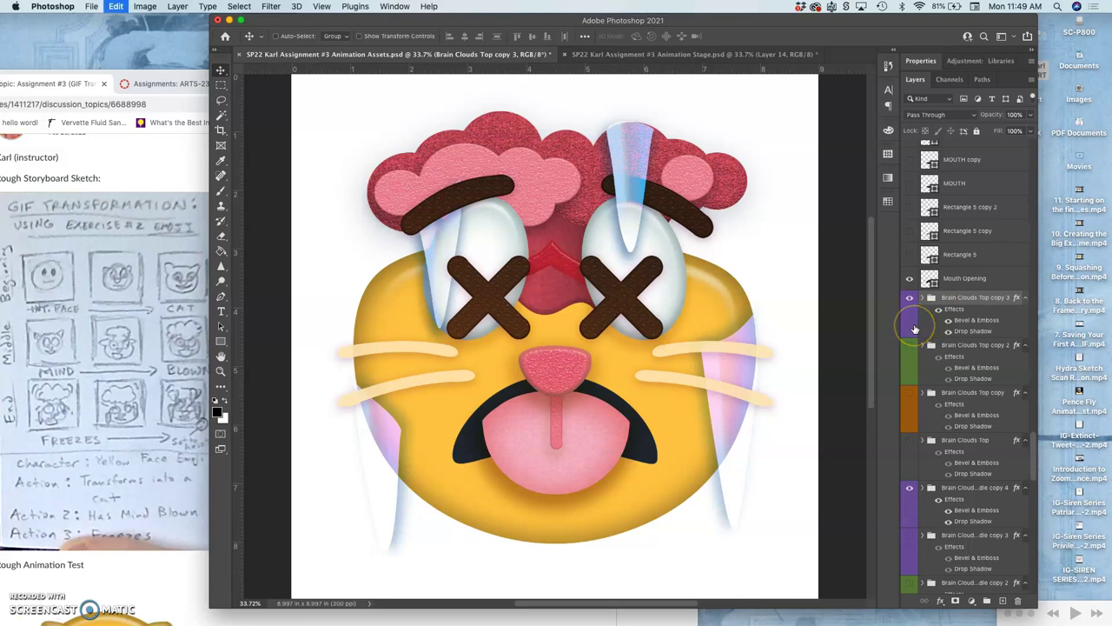
{"action": "key", "text": "ctrl+z"}
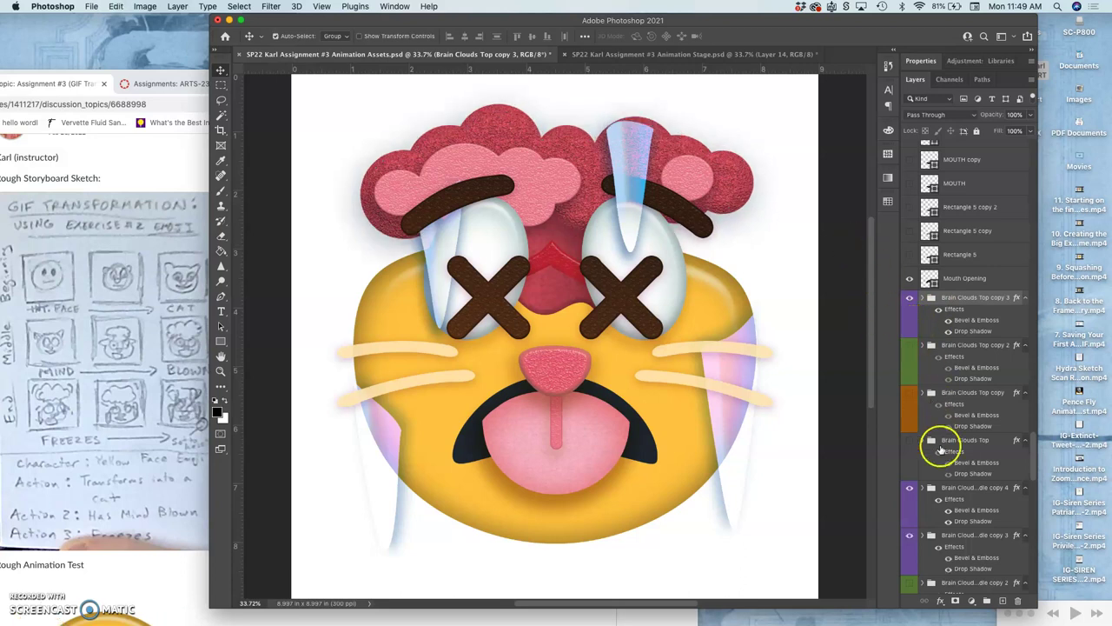
{"action": "scroll", "coordinate": [937, 434], "scroll_direction": "down", "scroll_amount": 3}
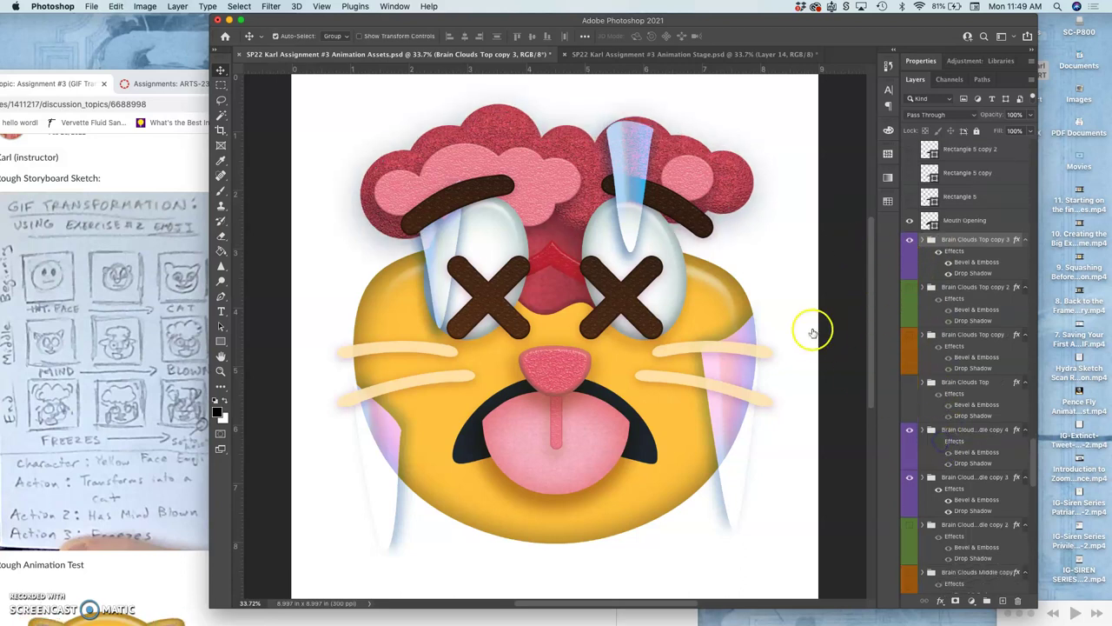
{"action": "key", "text": "ctrl+t"}
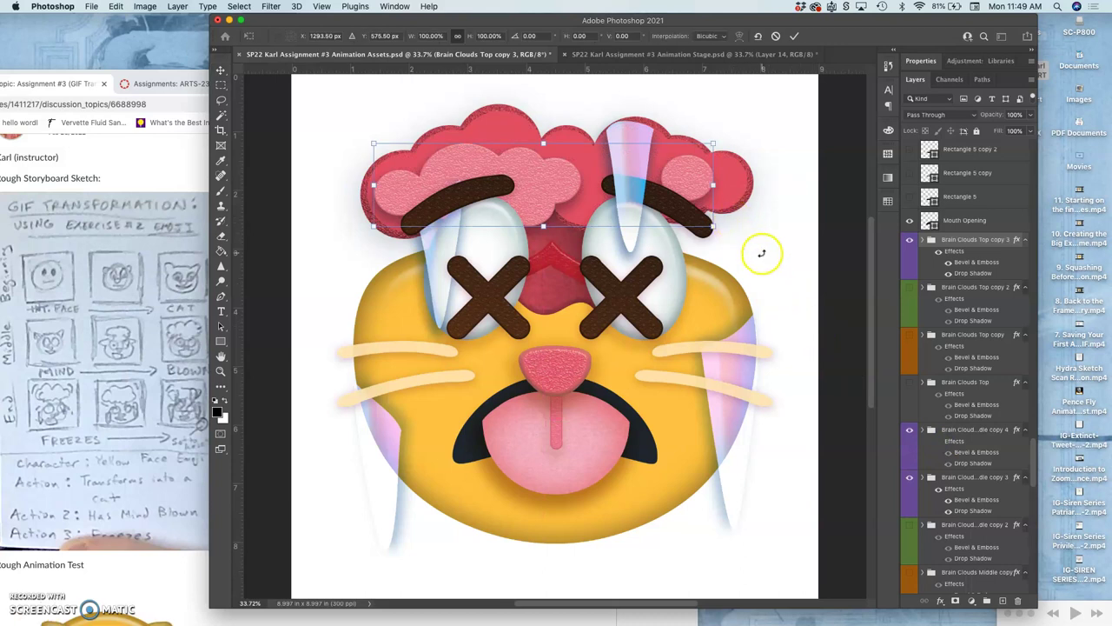
{"action": "left_click", "coordinate": [768, 258]}
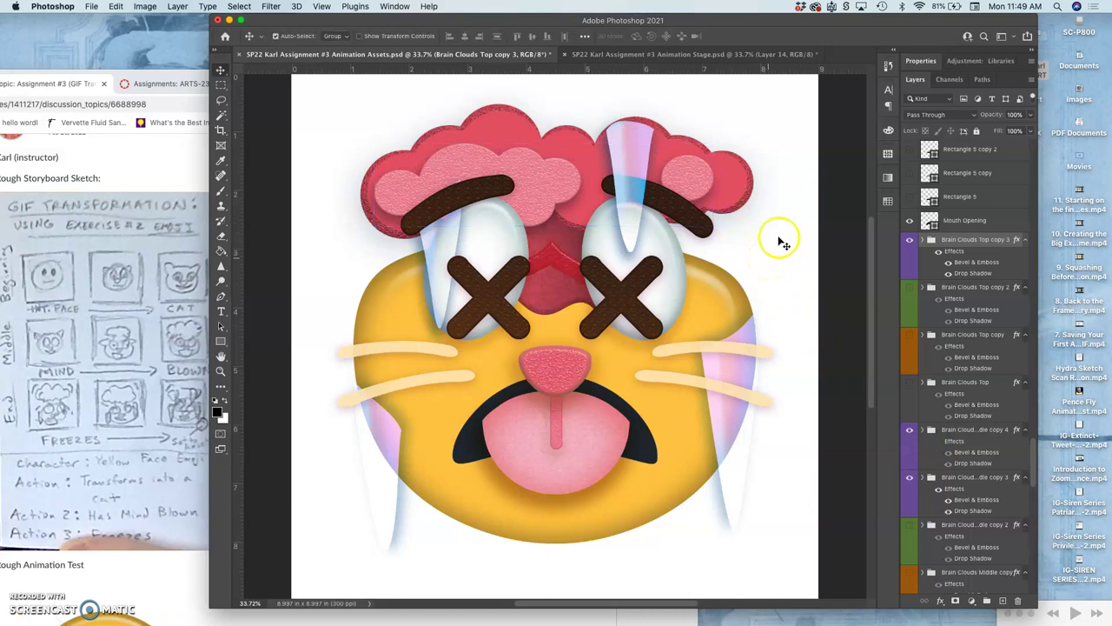
- Roll History back to an earlier Layer Visibility state, then return to the Duplicate Layer state
{"action": "left_click", "coordinate": [887, 67]}
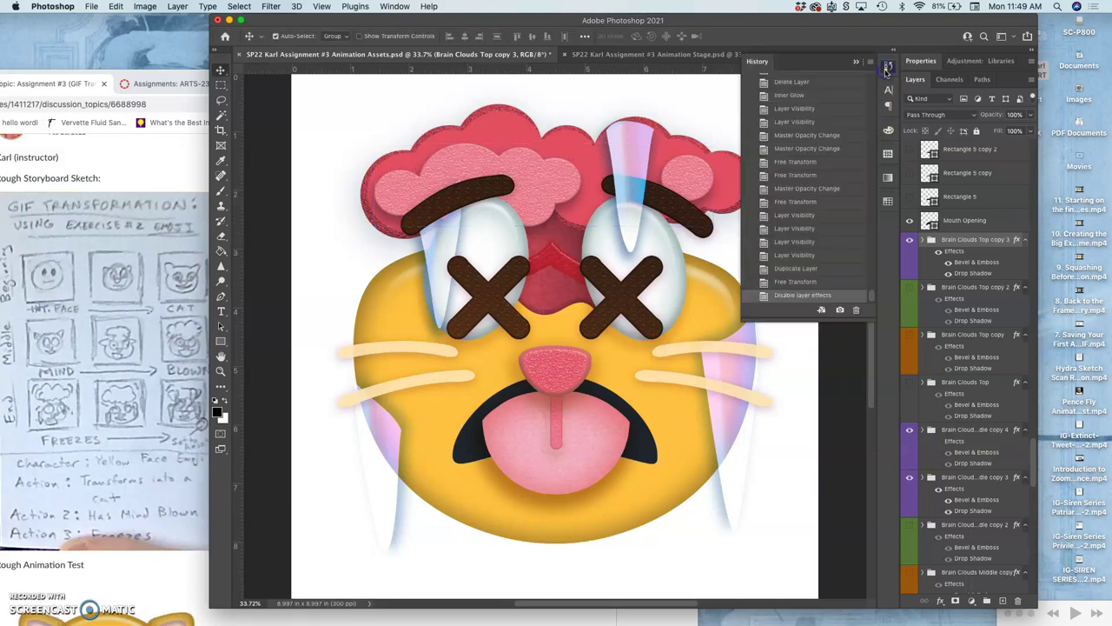
{"action": "left_click", "coordinate": [793, 281]}
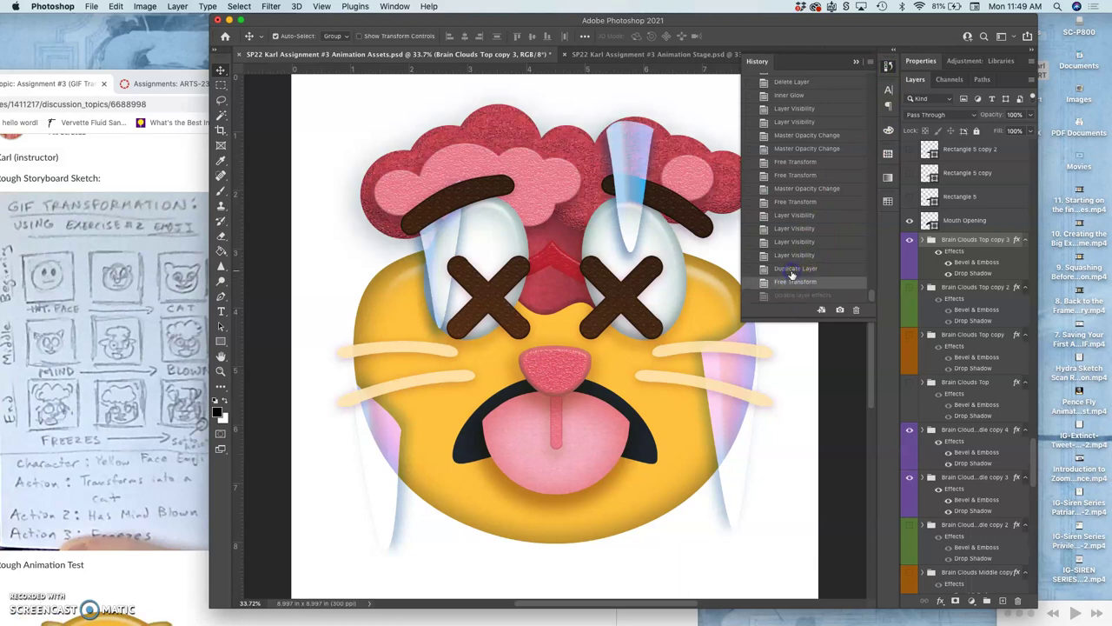
{"action": "left_click", "coordinate": [793, 268]}
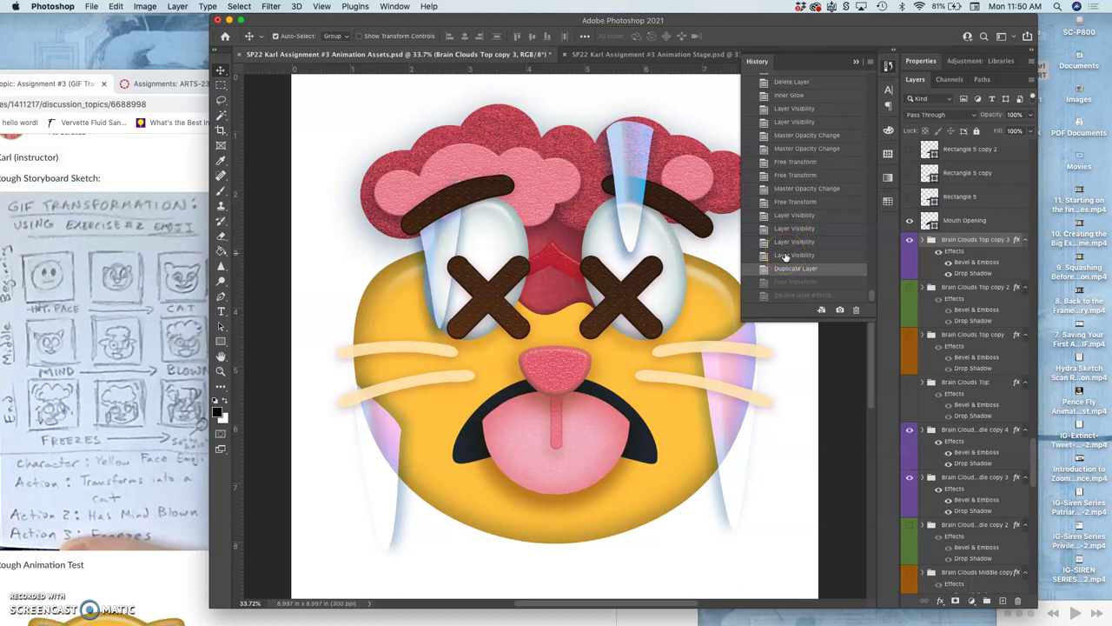
{"action": "left_click", "coordinate": [785, 255]}
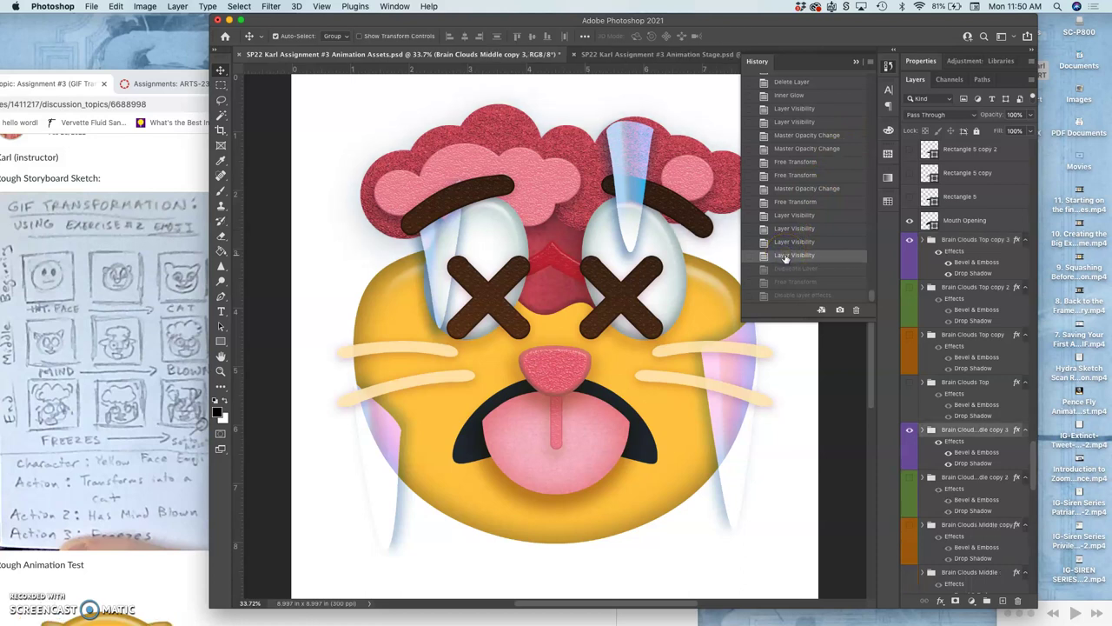
{"action": "left_click", "coordinate": [783, 269]}
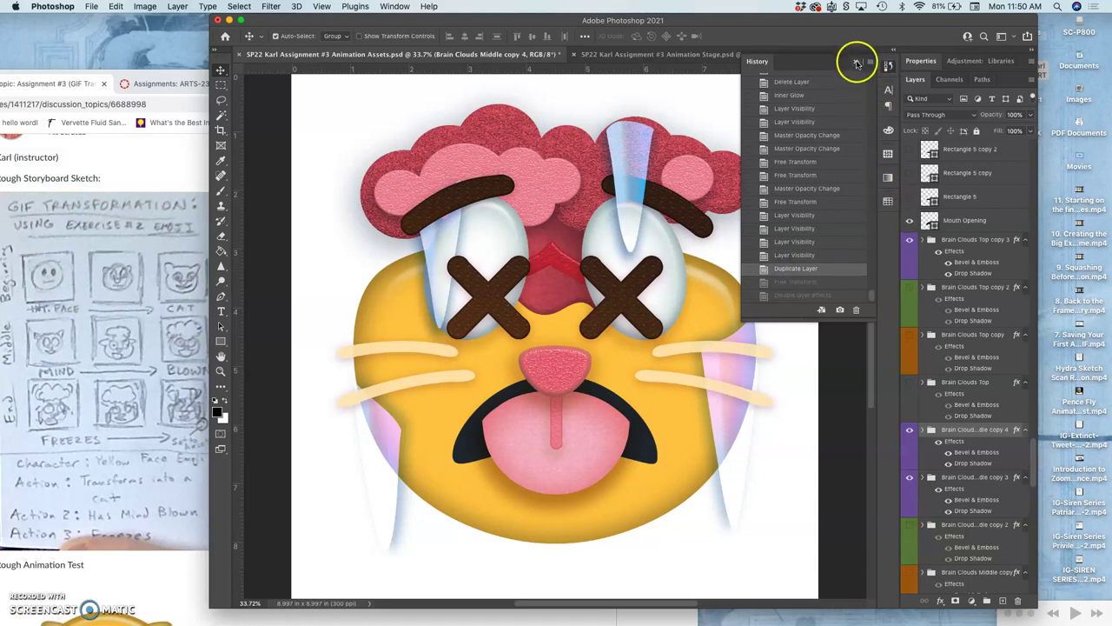
- Resize Brain Clouds Middle copy 4 very slightly and compare it against copy 3
{"action": "left_click", "coordinate": [857, 63]}
{"action": "key", "text": "ctrl+t"}
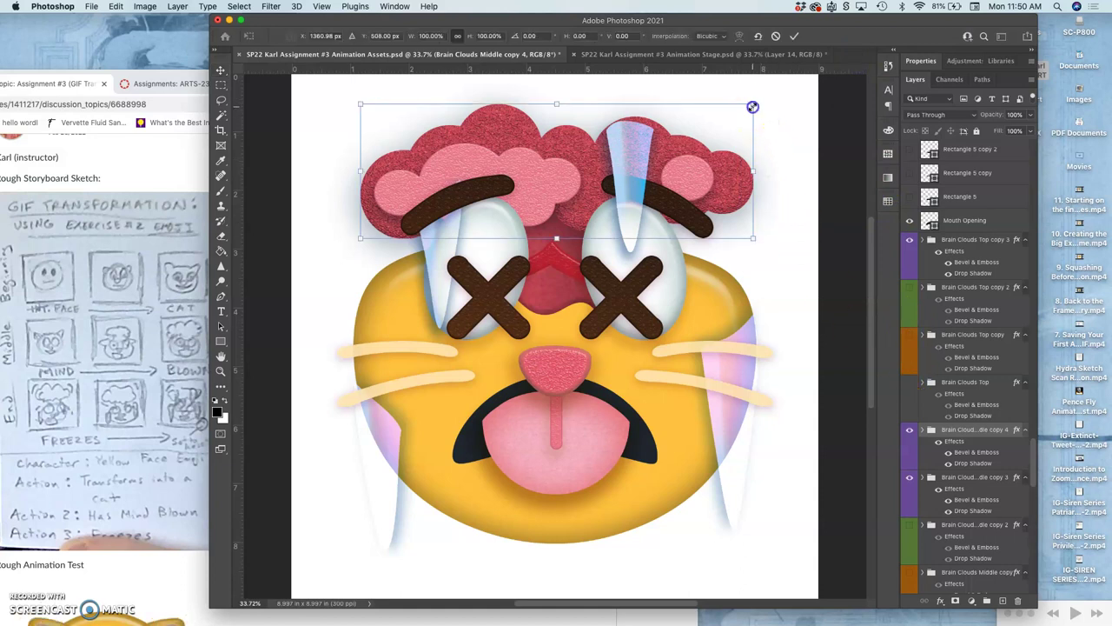
{"action": "left_click_drag", "start_coordinate": [751, 108], "coordinate": [746, 112]}
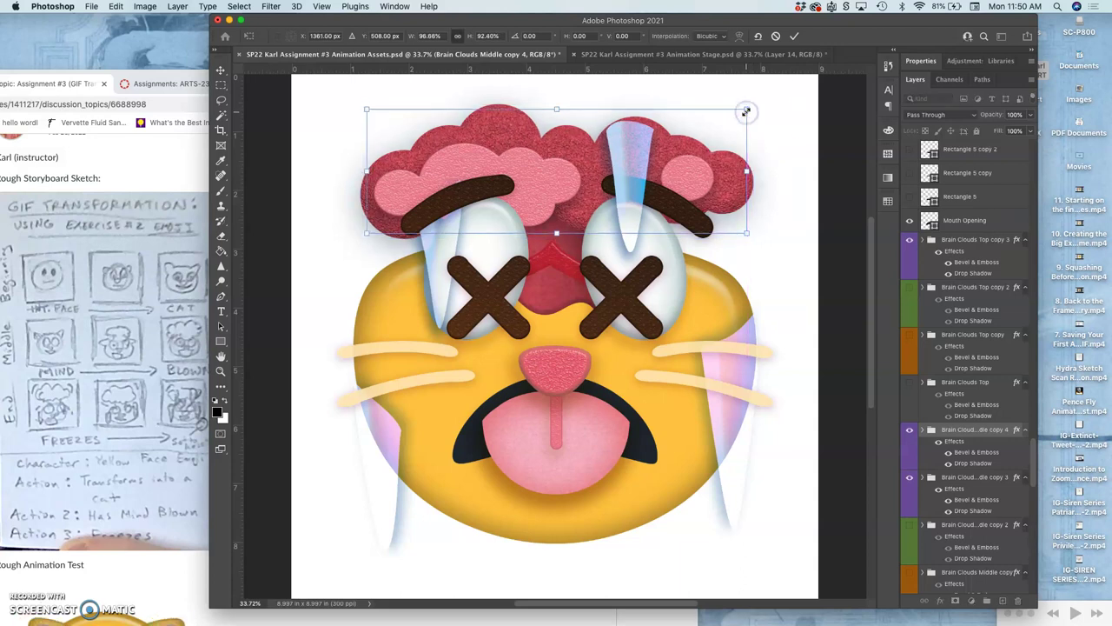
{"action": "left_click", "coordinate": [911, 478]}
{"action": "left_click", "coordinate": [910, 478]}
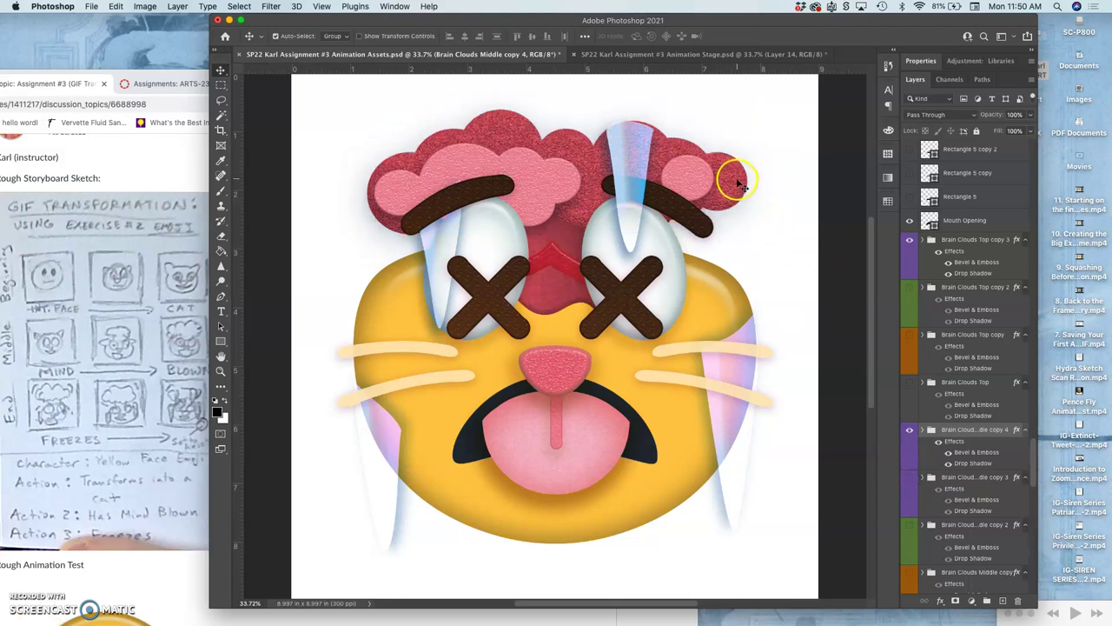
- Make Brain Clouds Middle copy 4 slightly narrower and taller
{"action": "key", "text": "ctrl+t"}
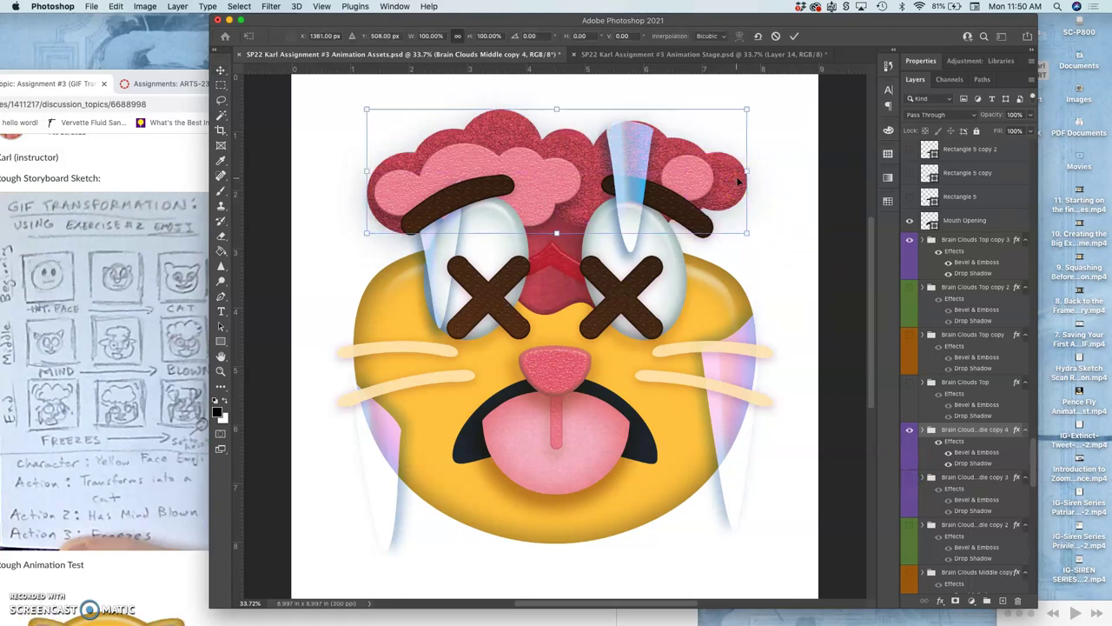
{"action": "left_click_drag", "start_coordinate": [745, 173], "coordinate": [741, 172]}
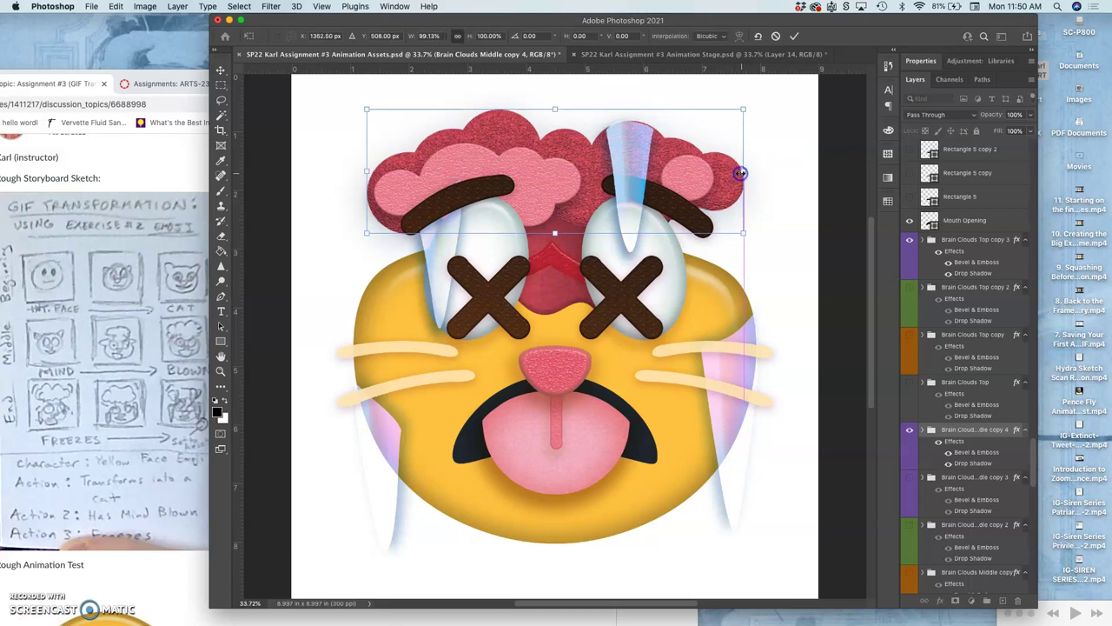
{"action": "left_click_drag", "start_coordinate": [738, 104], "coordinate": [741, 111]}
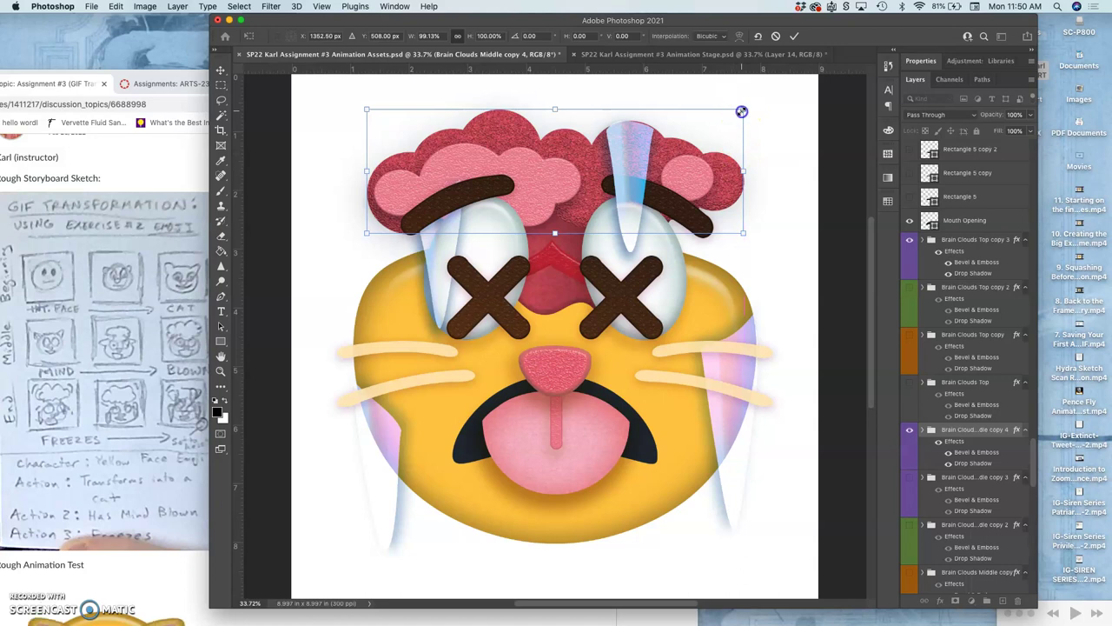
{"action": "left_click", "coordinate": [559, 108]}
{"action": "left_click_drag", "start_coordinate": [559, 105], "coordinate": [558, 106]}
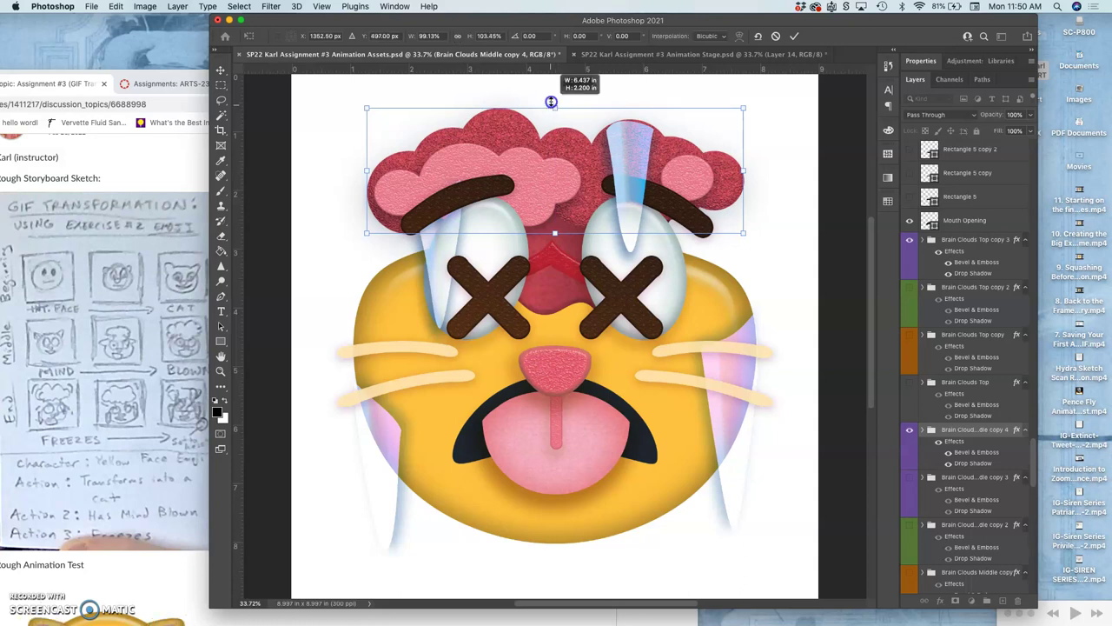
{"action": "left_click_drag", "start_coordinate": [550, 105], "coordinate": [553, 102]}
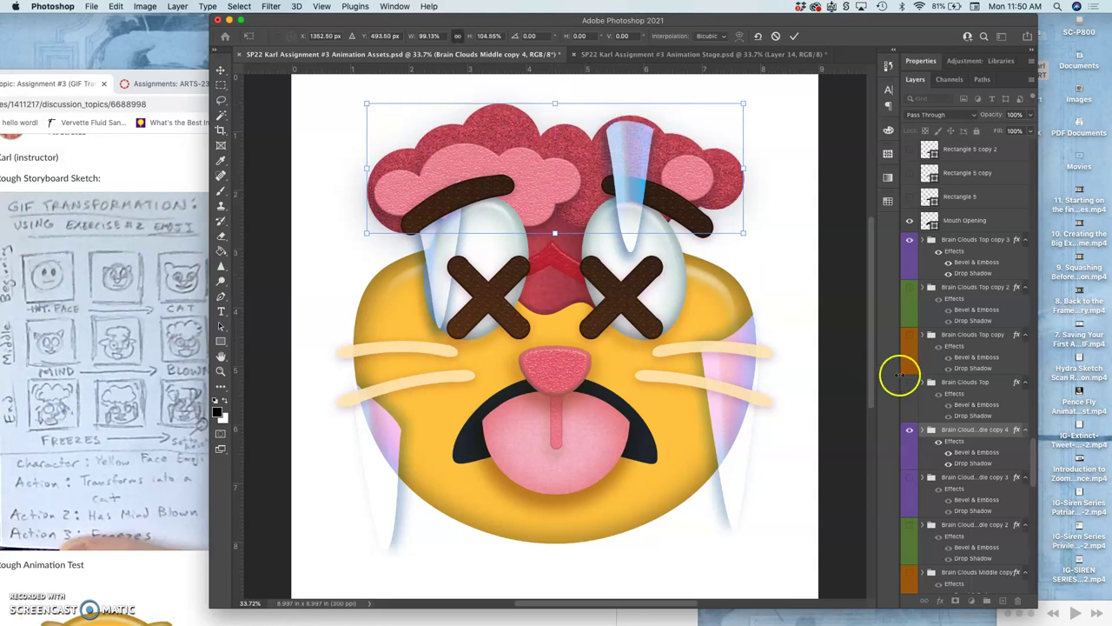
{"action": "key", "text": "Return"}
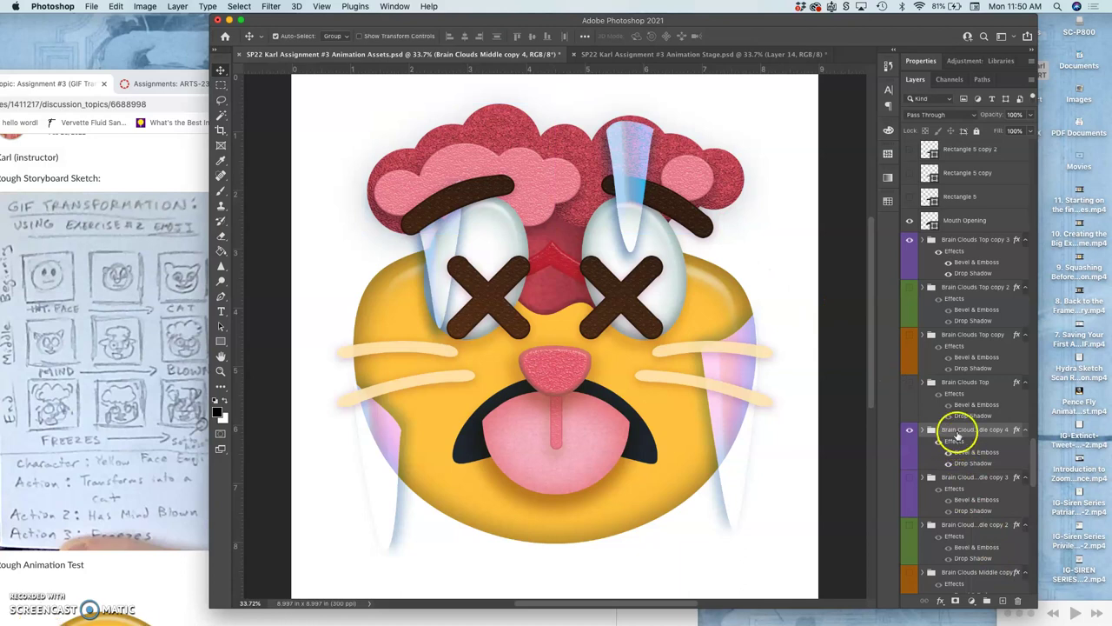
- Duplicate Brain Clouds Top copy 3 as copy 4, hide copy 3, and shrink copy 4 slightly
{"action": "left_click", "coordinate": [957, 250]}
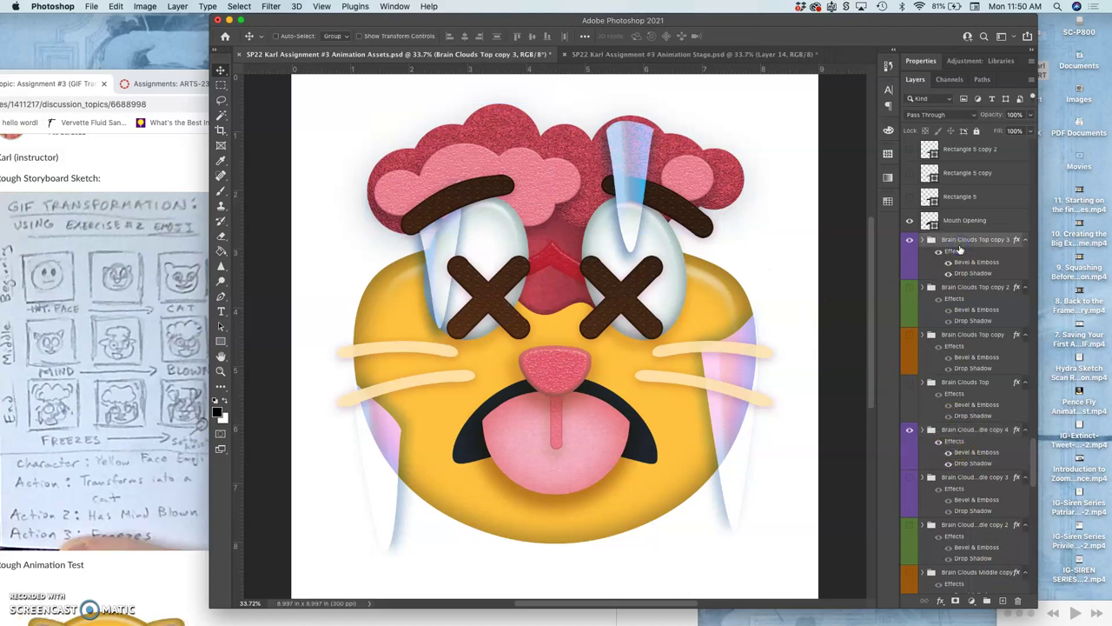
{"action": "key", "text": "super+j"}
{"action": "key", "text": "super+t"}
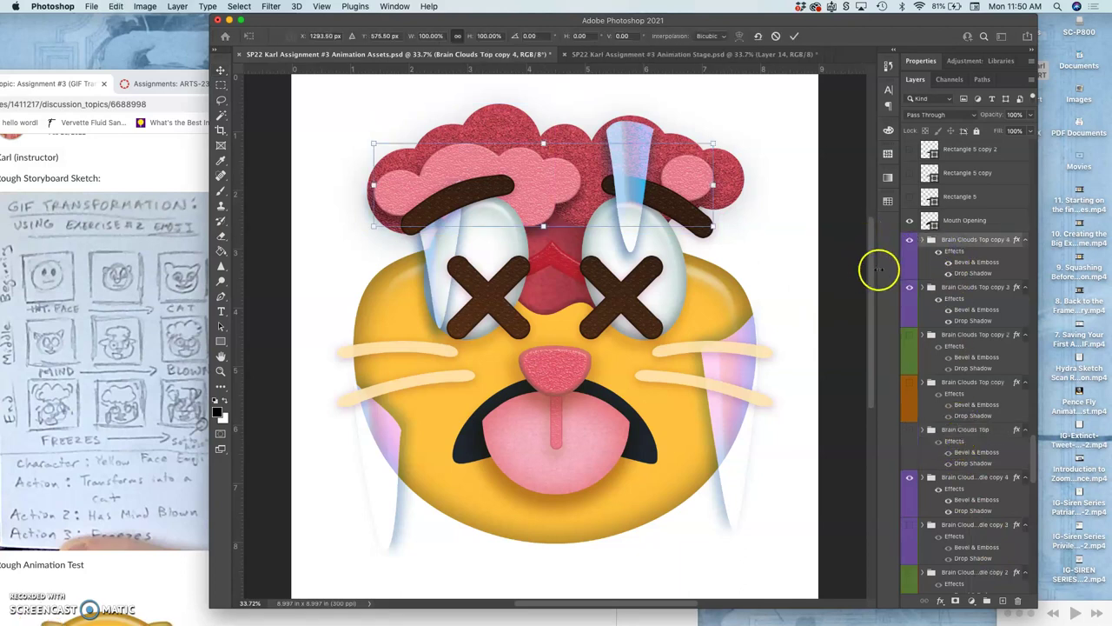
{"action": "left_click", "coordinate": [910, 286]}
{"action": "key", "text": "Return"}
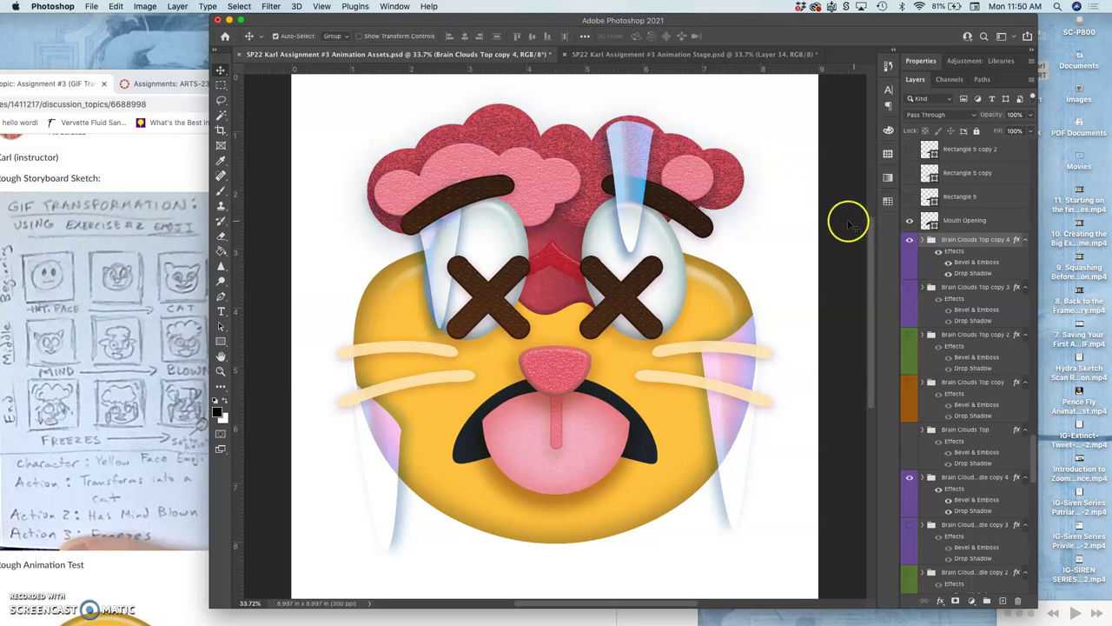
{"action": "key", "text": "super+t"}
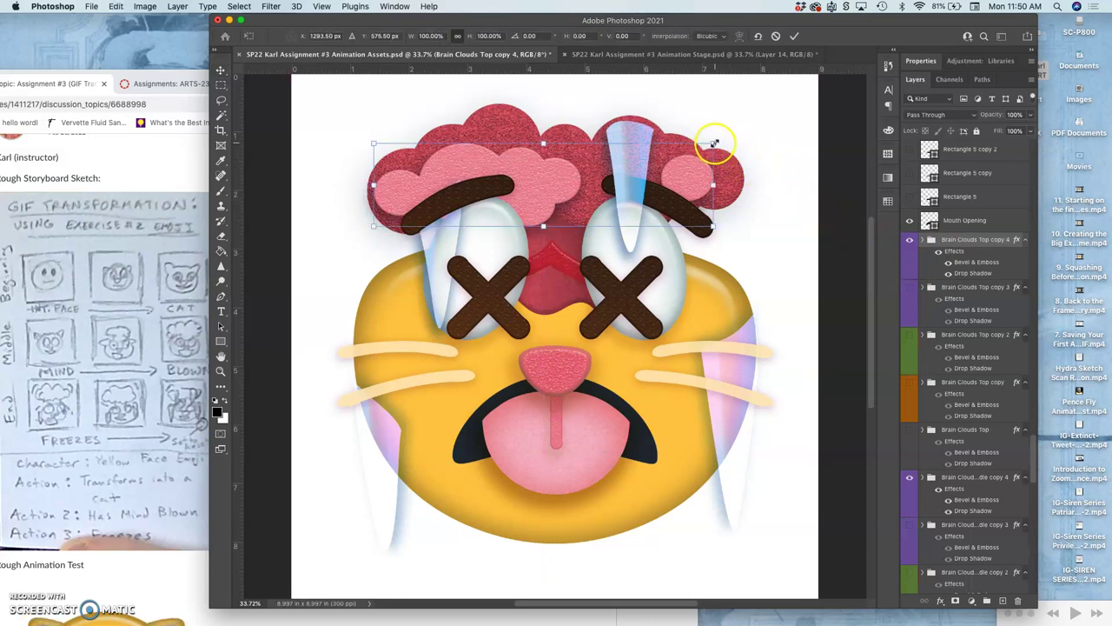
{"action": "left_click_drag", "start_coordinate": [714, 142], "coordinate": [707, 145]}
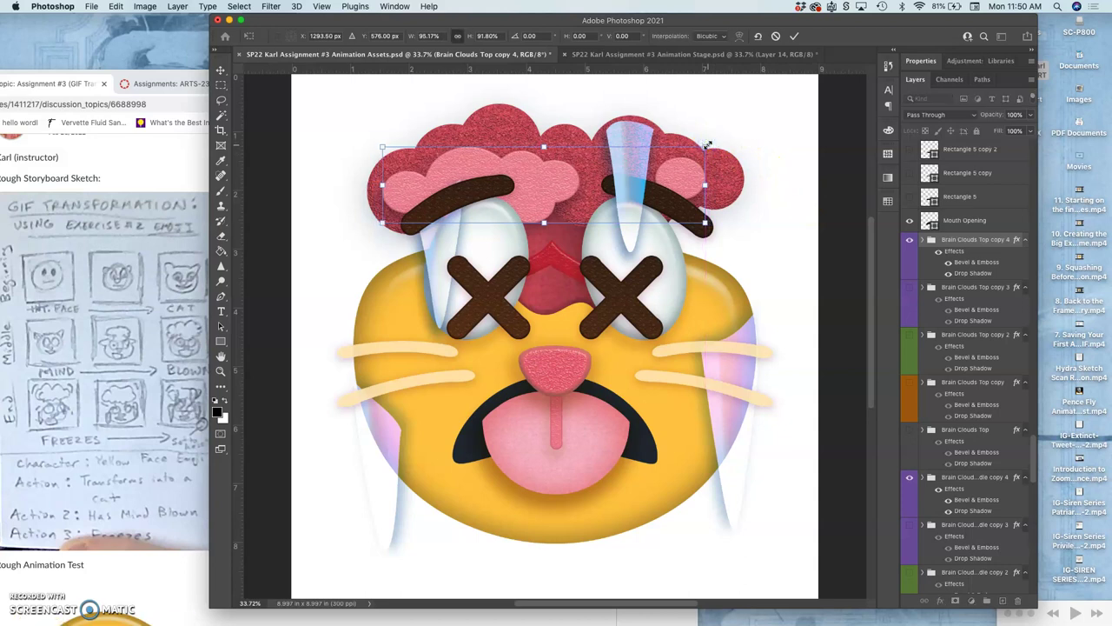
{"action": "key", "text": "Return"}
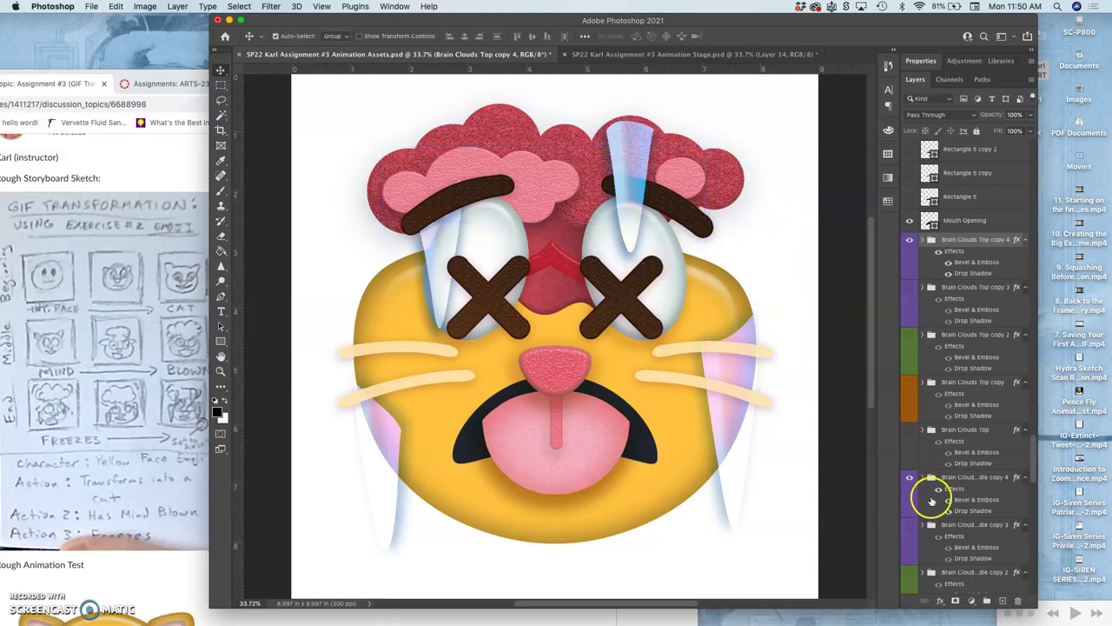
{"action": "scroll", "coordinate": [932, 500], "scroll_direction": "down", "scroll_amount": 5}
{"action": "scroll", "coordinate": [932, 495], "scroll_direction": "down", "scroll_amount": 5}
{"action": "scroll", "coordinate": [938, 484], "scroll_direction": "down", "scroll_amount": 2}
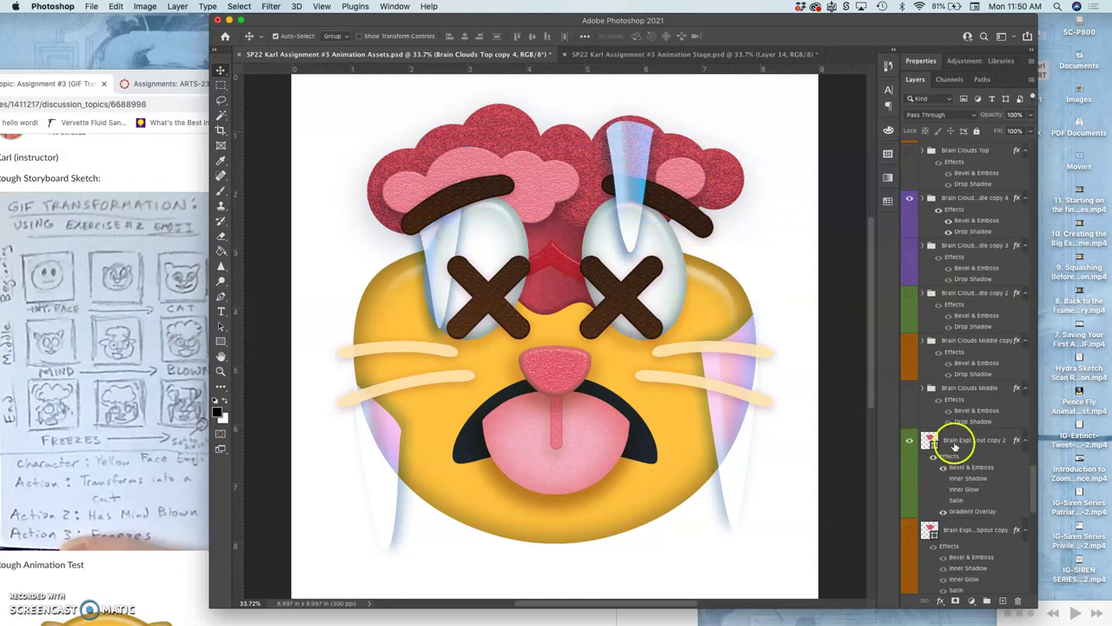
{"action": "left_click", "coordinate": [943, 489]}
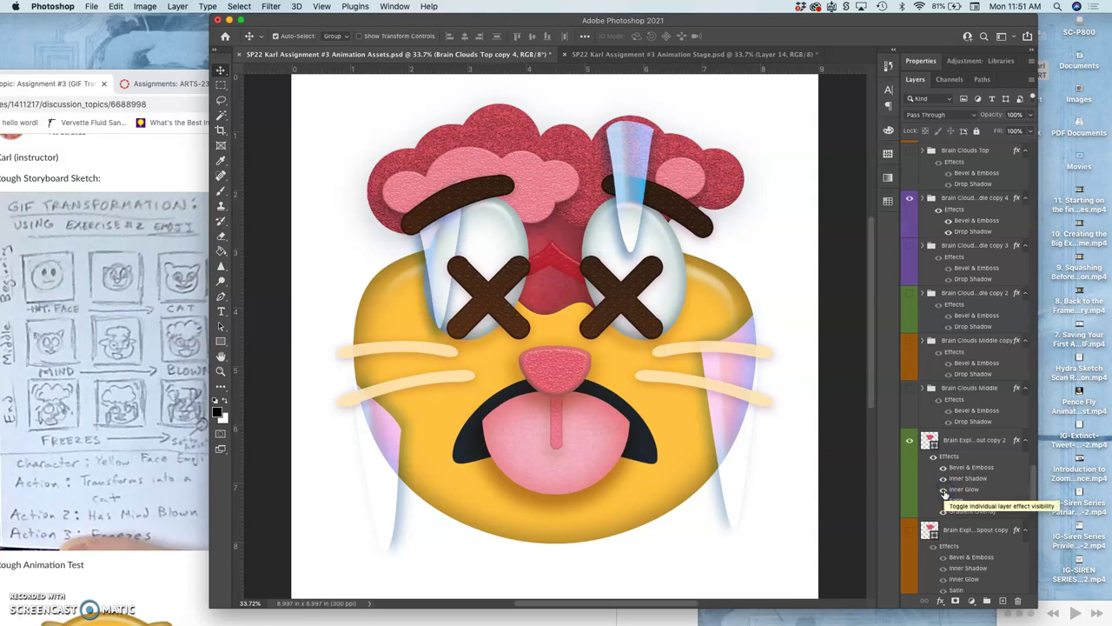
{"action": "left_click_drag", "start_coordinate": [943, 492], "coordinate": [943, 504]}
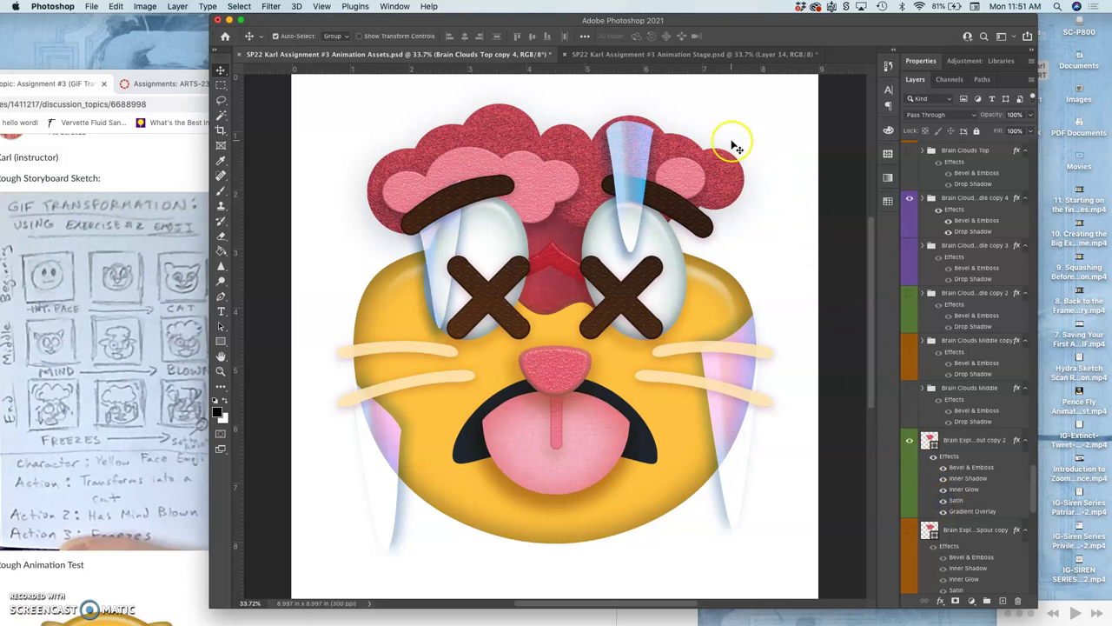
{"action": "left_click", "coordinate": [647, 58]}
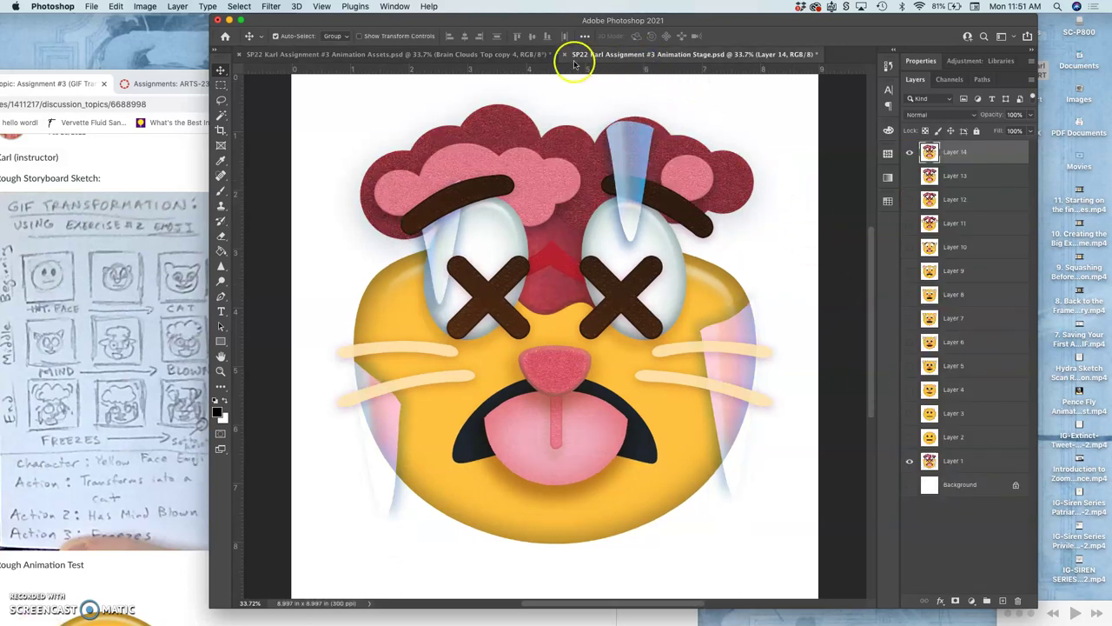
{"action": "left_click", "coordinate": [532, 58]}
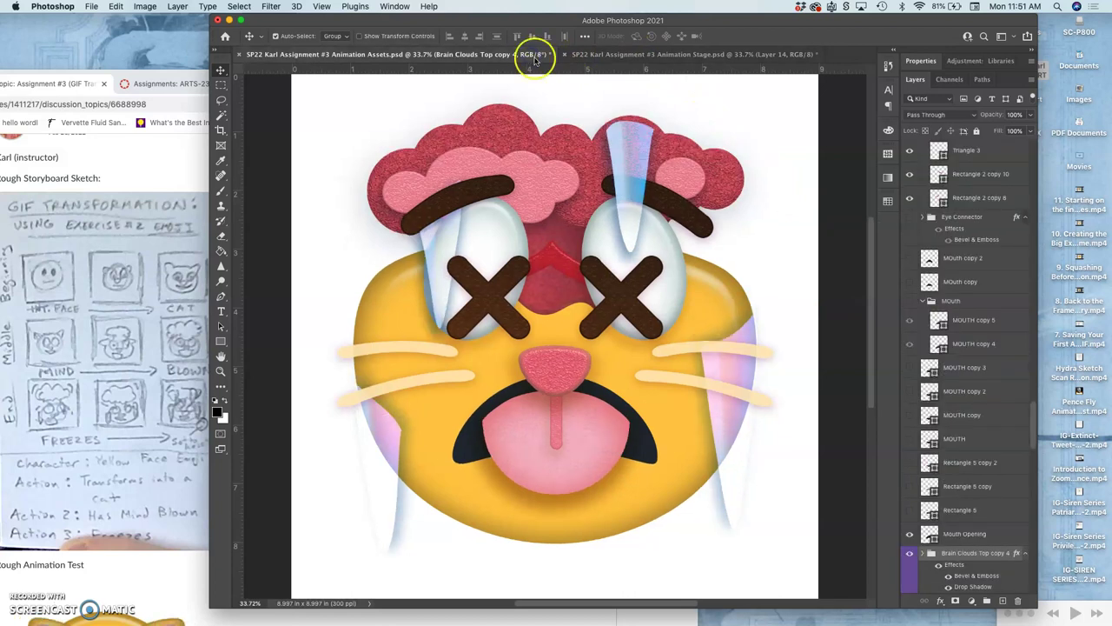
{"action": "scroll", "coordinate": [967, 335], "scroll_direction": "up", "scroll_amount": 10}
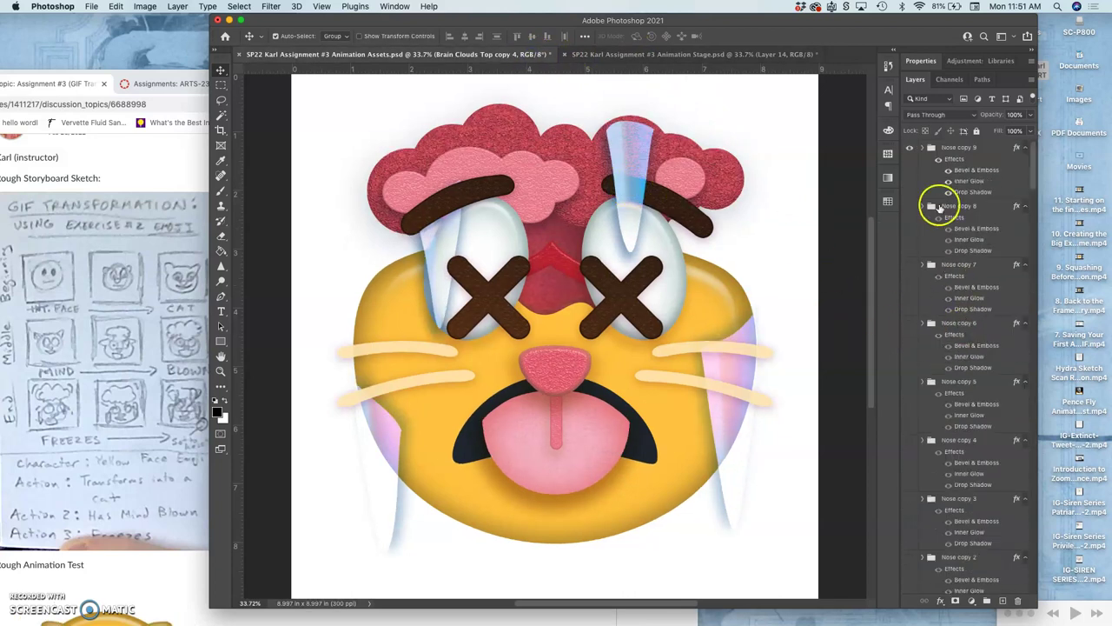
{"action": "left_click", "coordinate": [710, 57]}
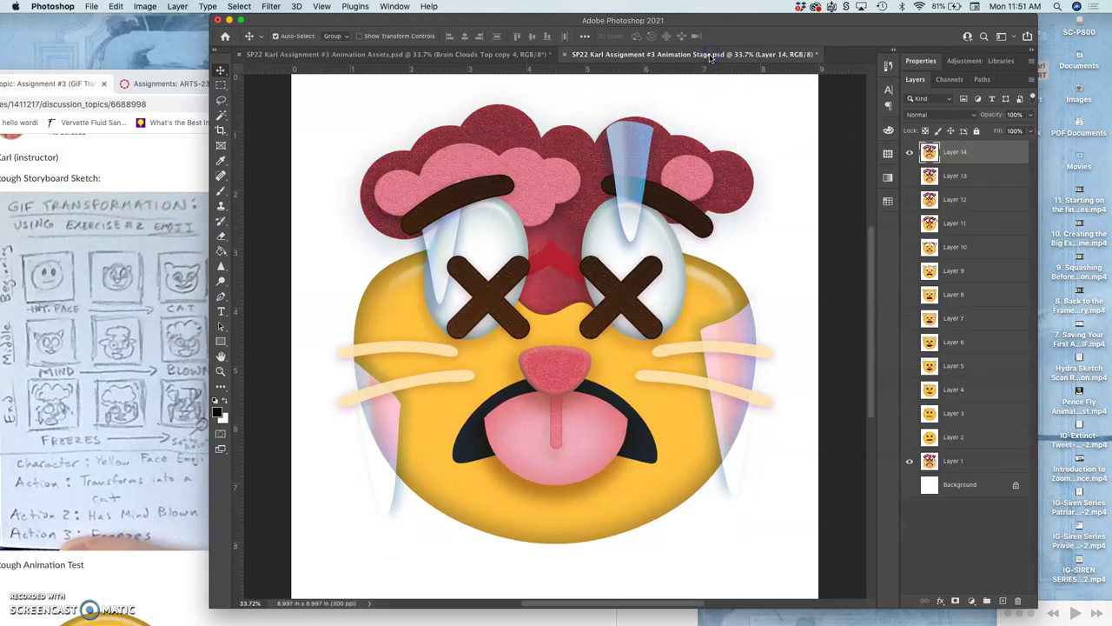
{"action": "left_click", "coordinate": [526, 57]}
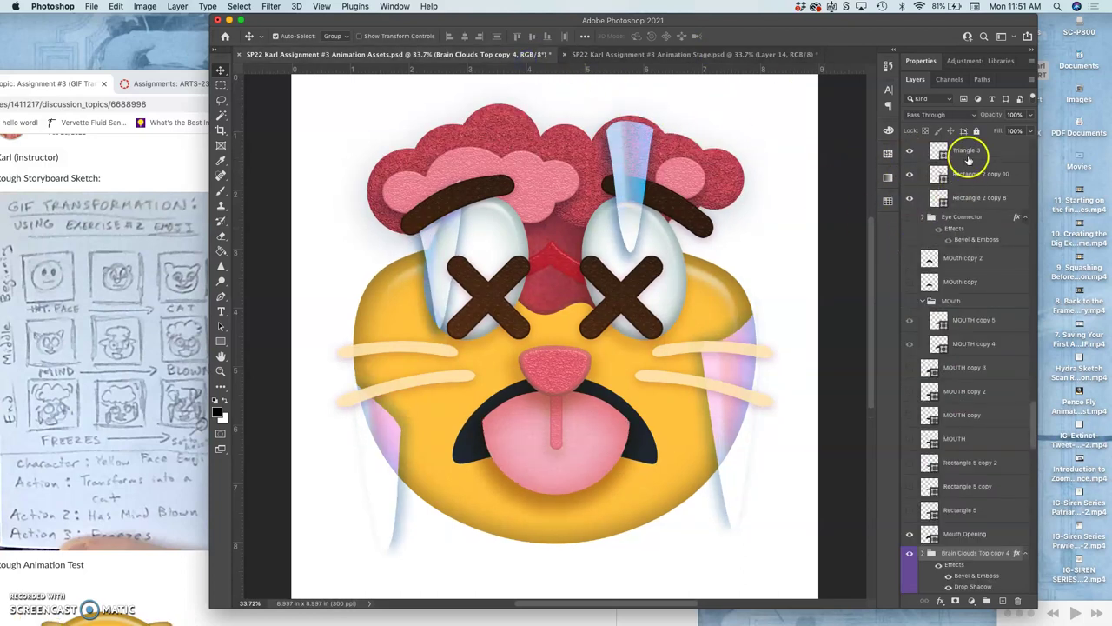
{"action": "scroll", "coordinate": [960, 156], "scroll_direction": "up", "scroll_amount": 5}
{"action": "scroll", "coordinate": [961, 156], "scroll_direction": "up", "scroll_amount": 5}
{"action": "scroll", "coordinate": [960, 157], "scroll_direction": "up", "scroll_amount": 5}
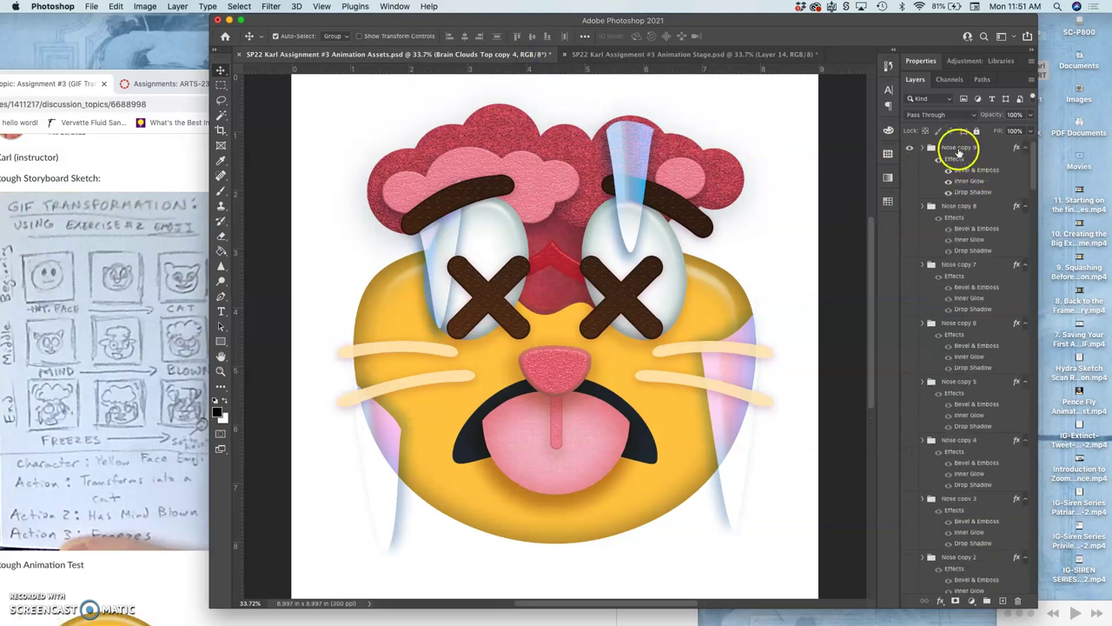
{"action": "left_click", "coordinate": [957, 151]}
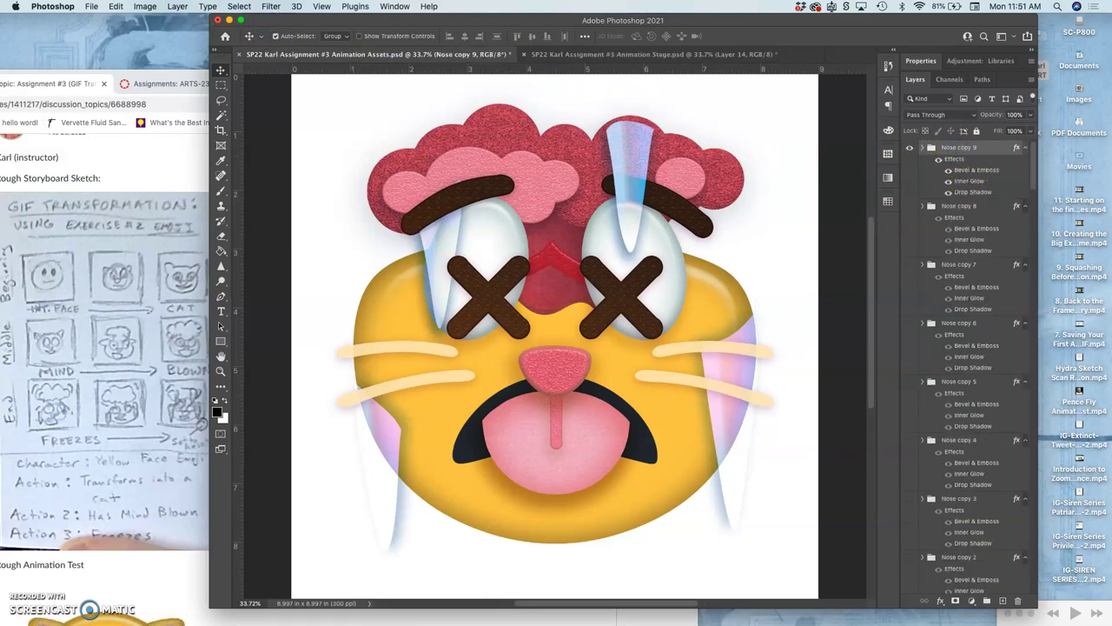
{"action": "left_click", "coordinate": [177, 6]}
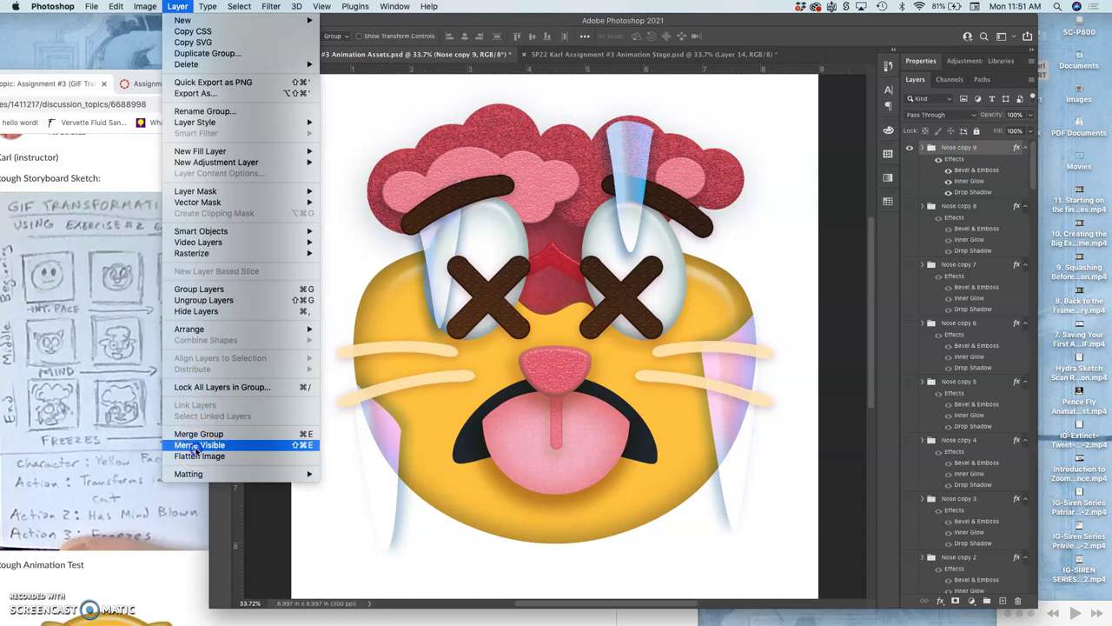
{"action": "key", "text": "Escape"}
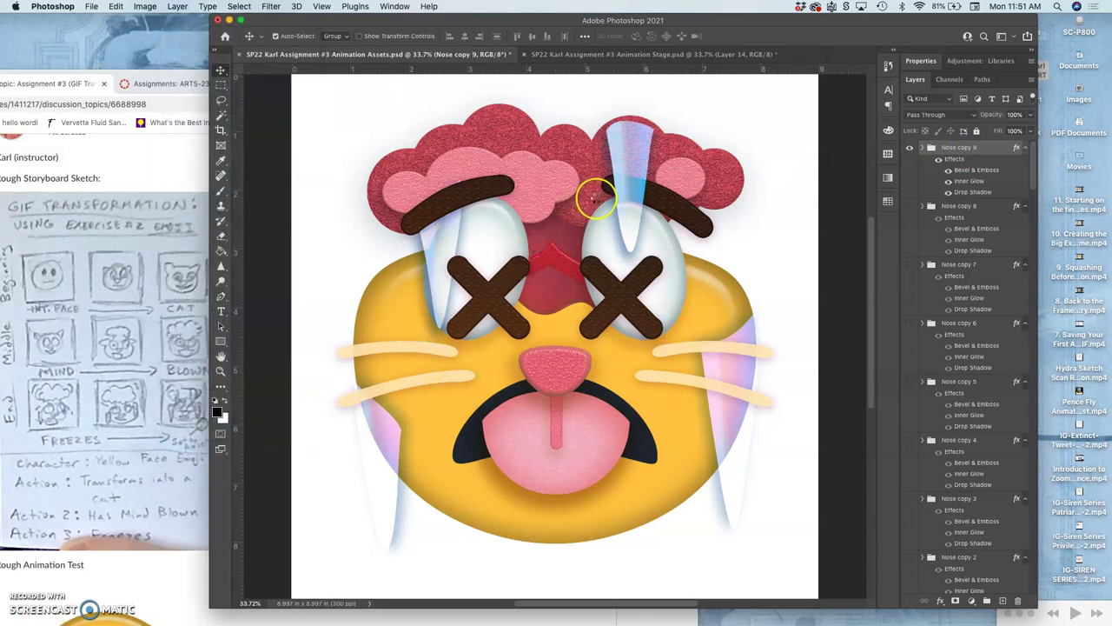
- Stamp the visible layers onto a new layer and paint darker marks around the right eye and eyebrow
{"action": "key", "text": "super+alt+shift+e"}
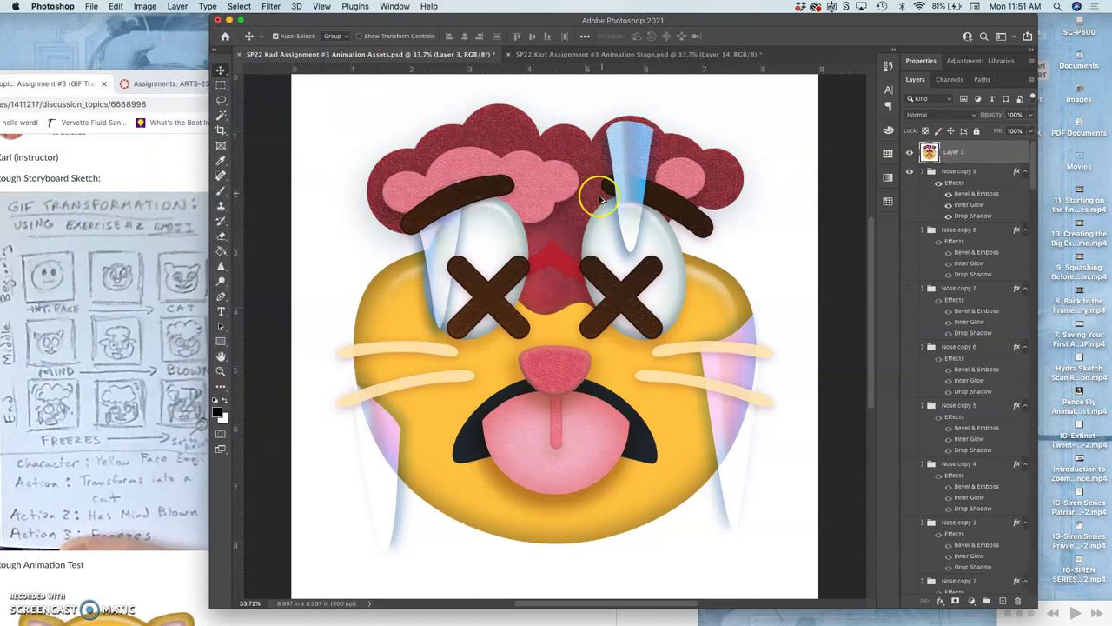
{"action": "mouse_move", "coordinate": [618, 185]}
{"action": "left_mouse_down"}
{"action": "mouse_move", "coordinate": [566, 186]}
{"action": "mouse_move", "coordinate": [502, 233]}
{"action": "mouse_move", "coordinate": [588, 182]}
{"action": "left_mouse_up"}
{"action": "mouse_move", "coordinate": [670, 116]}
{"action": "left_mouse_down"}
{"action": "mouse_move", "coordinate": [660, 130]}
{"action": "mouse_move", "coordinate": [697, 180]}
{"action": "left_mouse_up"}
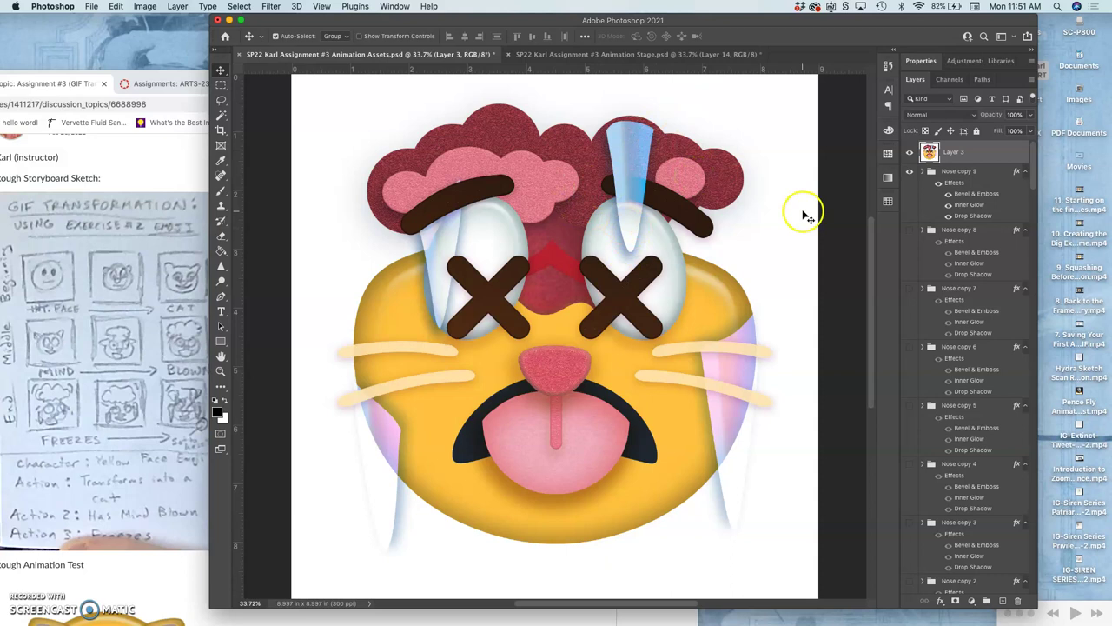
- Copy the whole assets canvas, paste it into Animation Stage as Layer 15, and save
{"action": "left_click", "coordinate": [240, 8]}
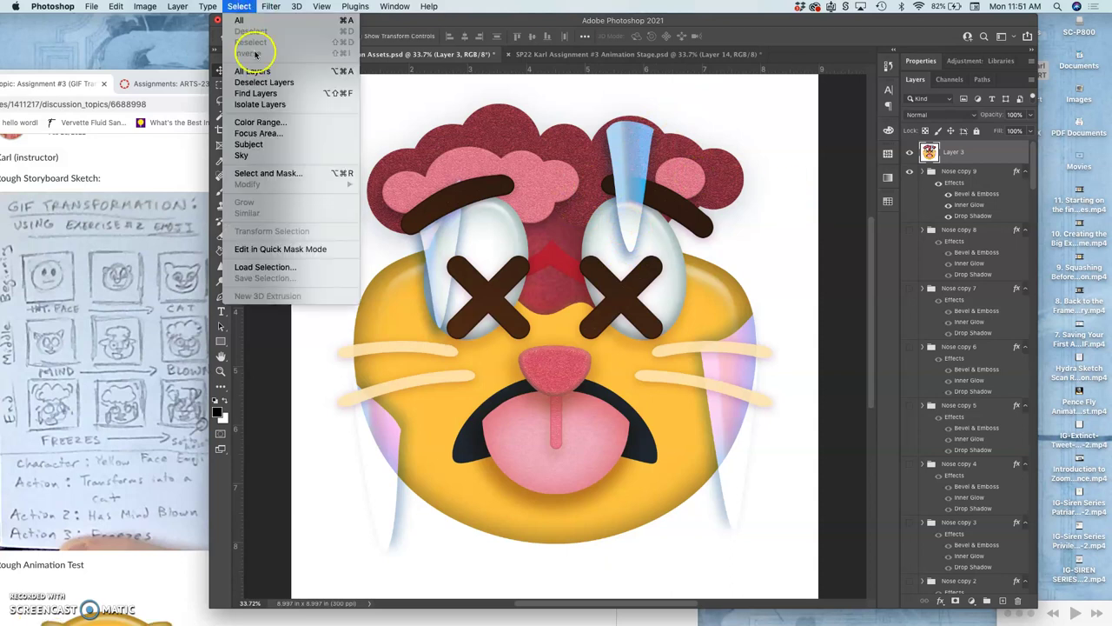
{"action": "left_click", "coordinate": [240, 19]}
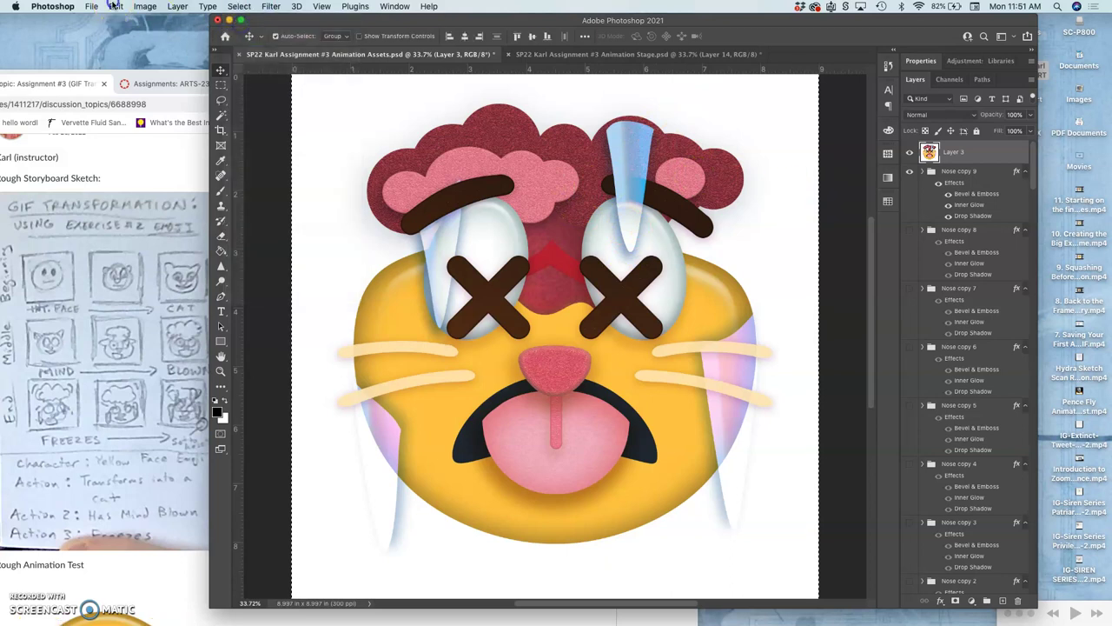
{"action": "left_click", "coordinate": [115, 6]}
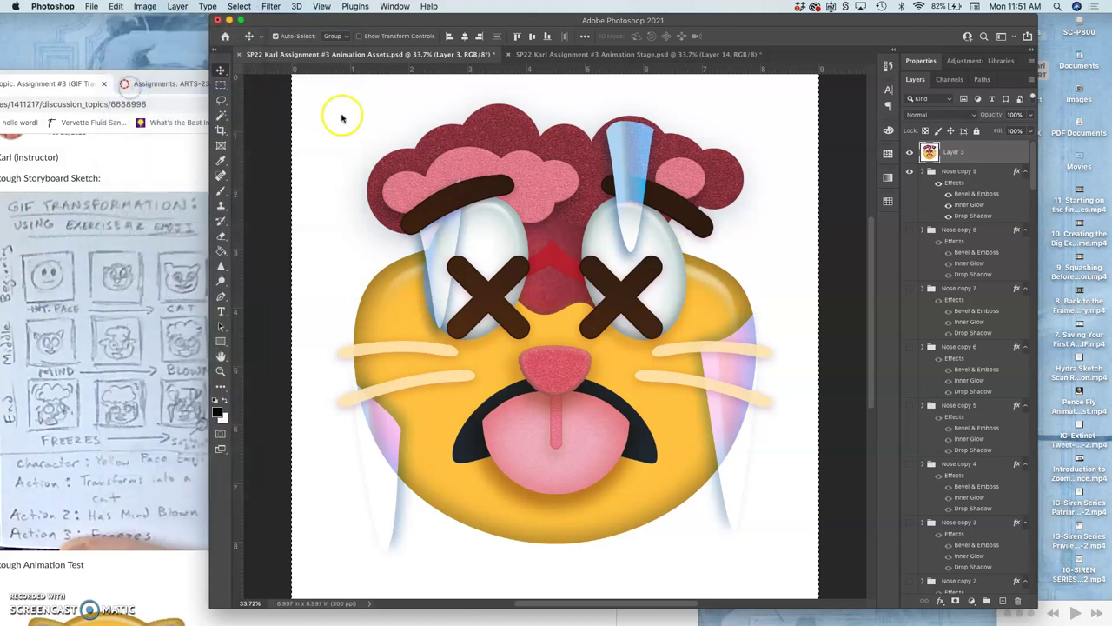
{"action": "left_click", "coordinate": [588, 54]}
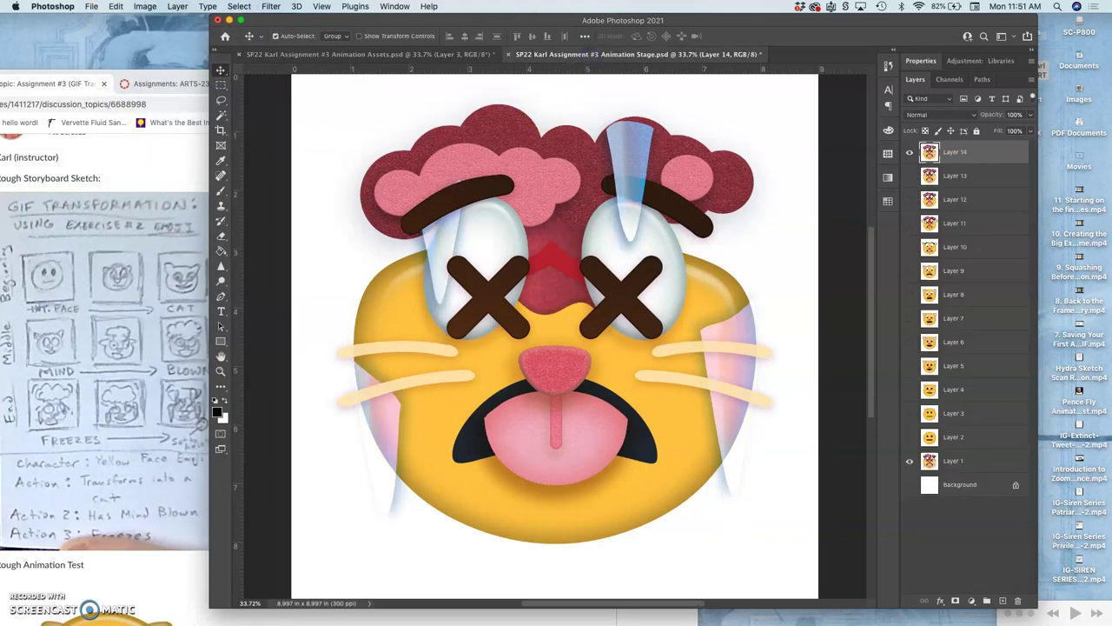
{"action": "left_click", "coordinate": [116, 7]}
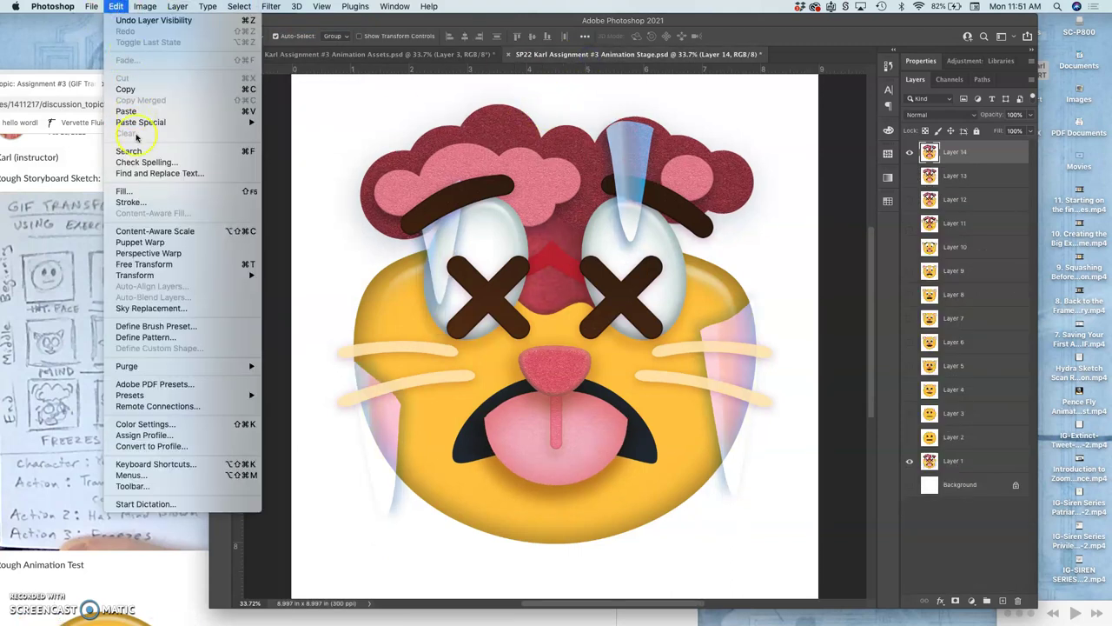
{"action": "mouse_move", "coordinate": [141, 122]}
{"action": "left_click", "coordinate": [131, 111]}
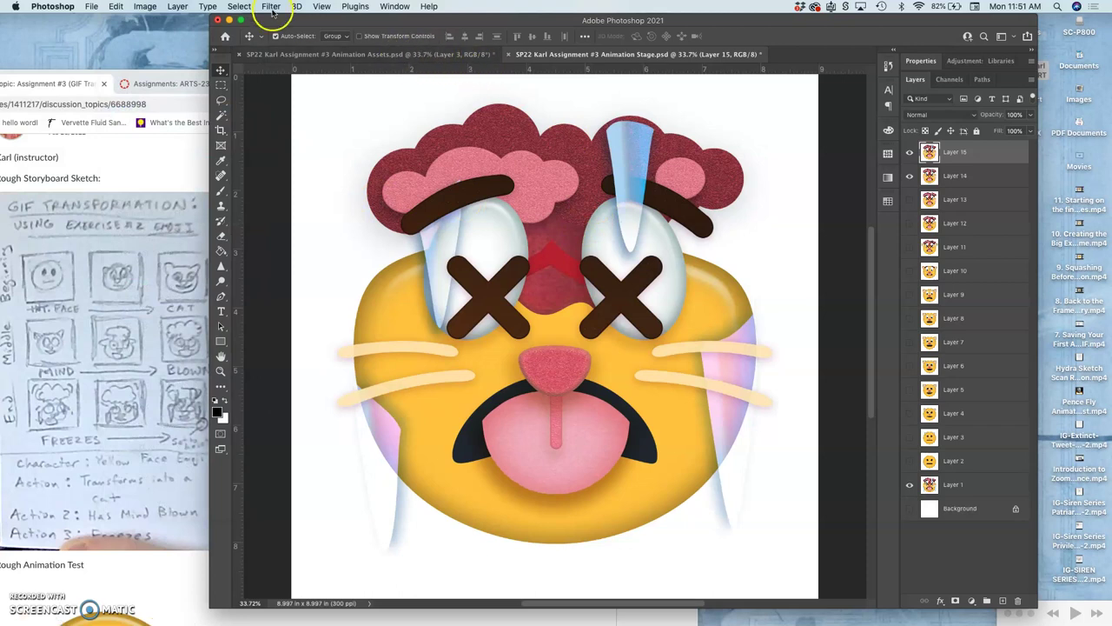
{"action": "key", "text": "cmd+s"}
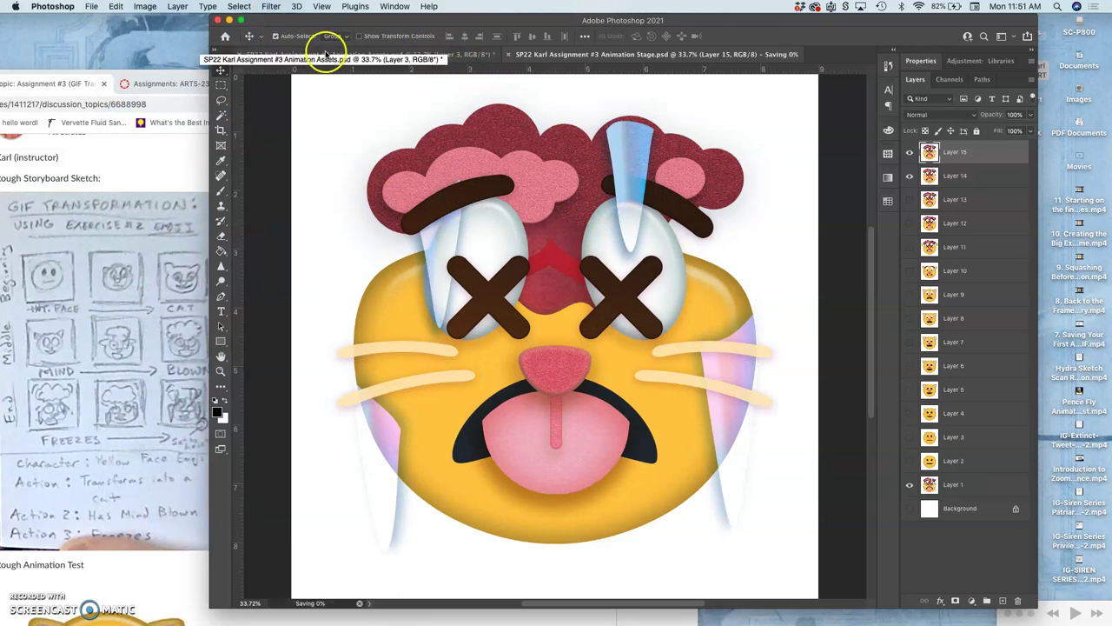
- Delete Layer 3 from the Assets file and raise Nose copy 9's Inner Glow opacity to 83%
{"action": "left_click", "coordinate": [374, 54]}
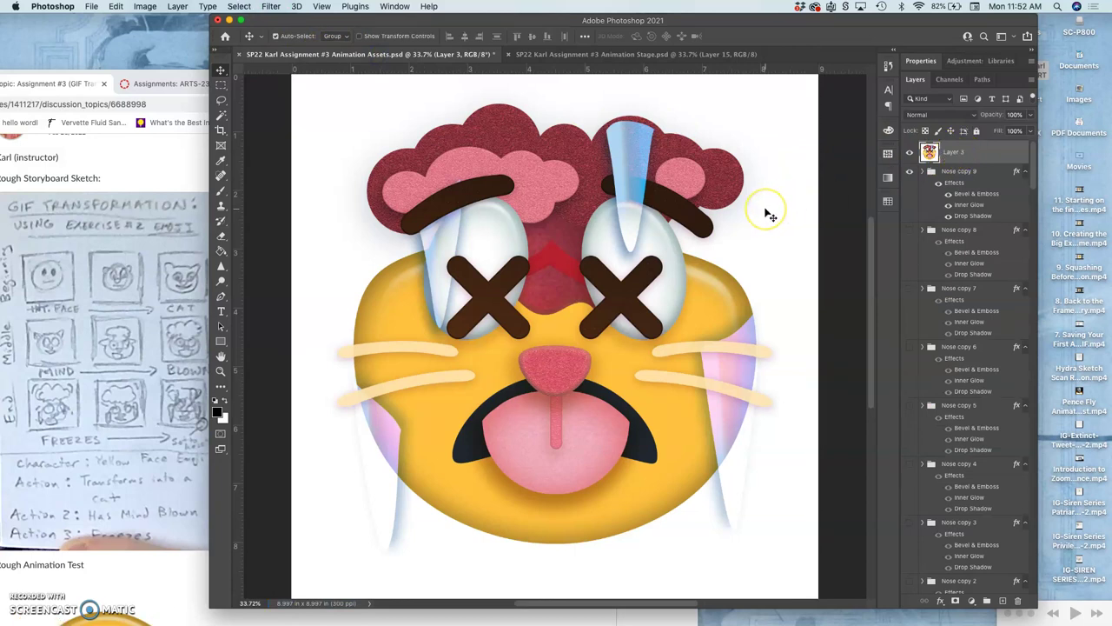
{"action": "key", "text": "Delete"}
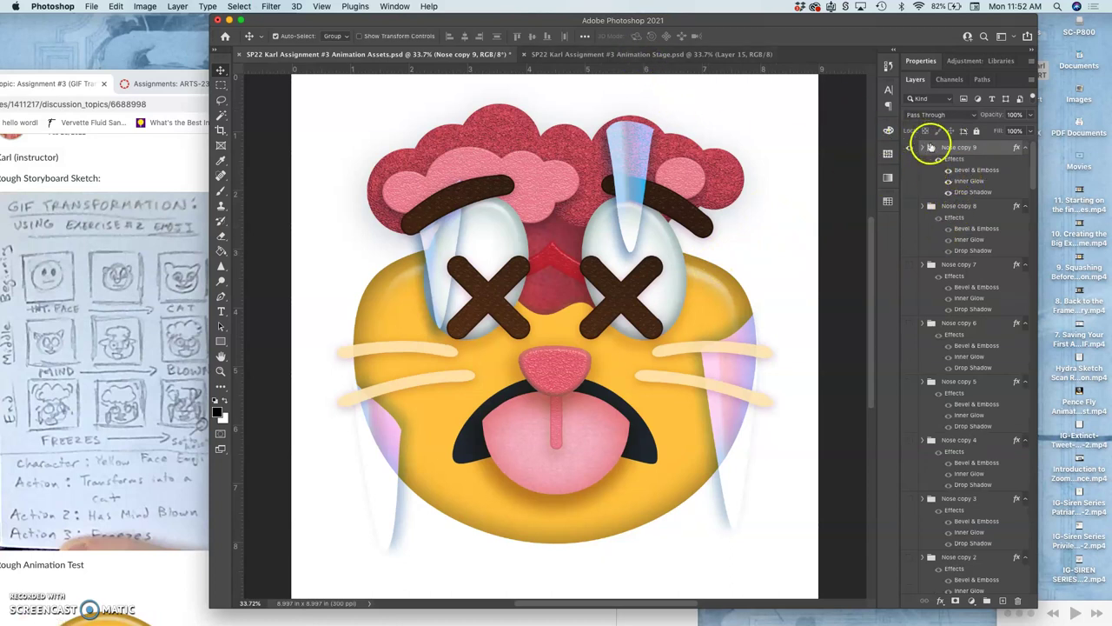
{"action": "left_click_drag", "start_coordinate": [932, 148], "coordinate": [948, 182]}
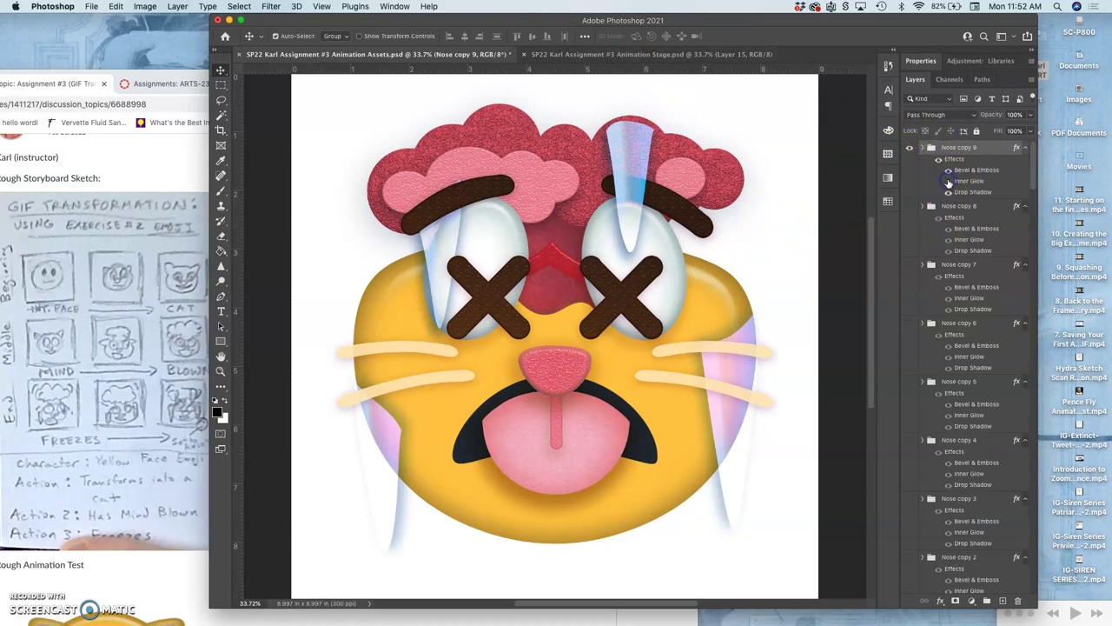
{"action": "left_click", "coordinate": [948, 181]}
{"action": "left_click", "coordinate": [948, 182]}
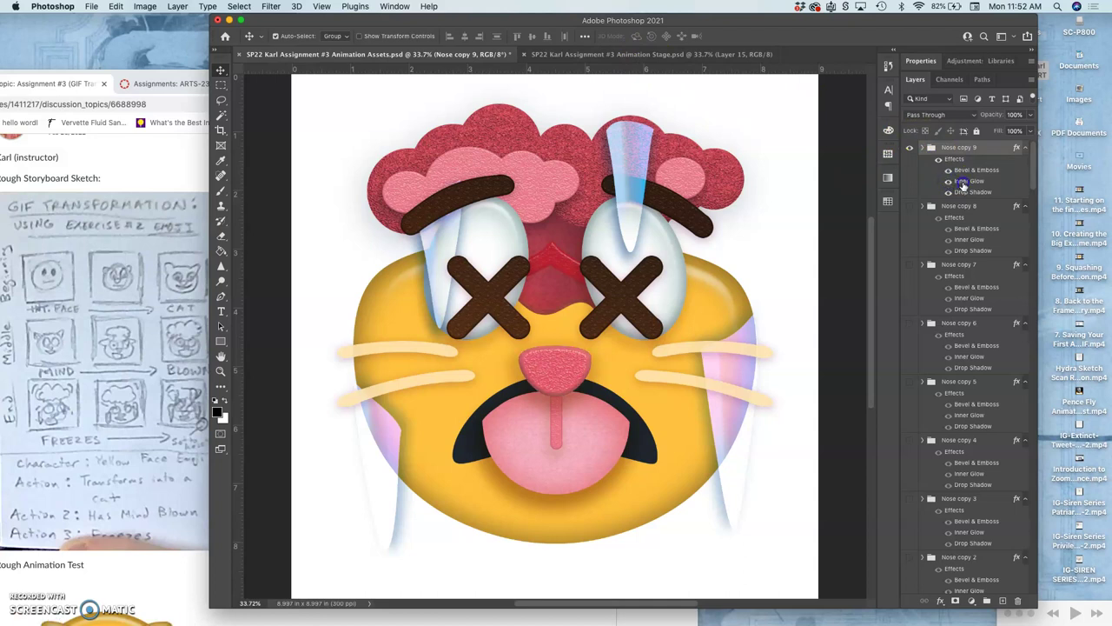
{"action": "double_click", "coordinate": [963, 182]}
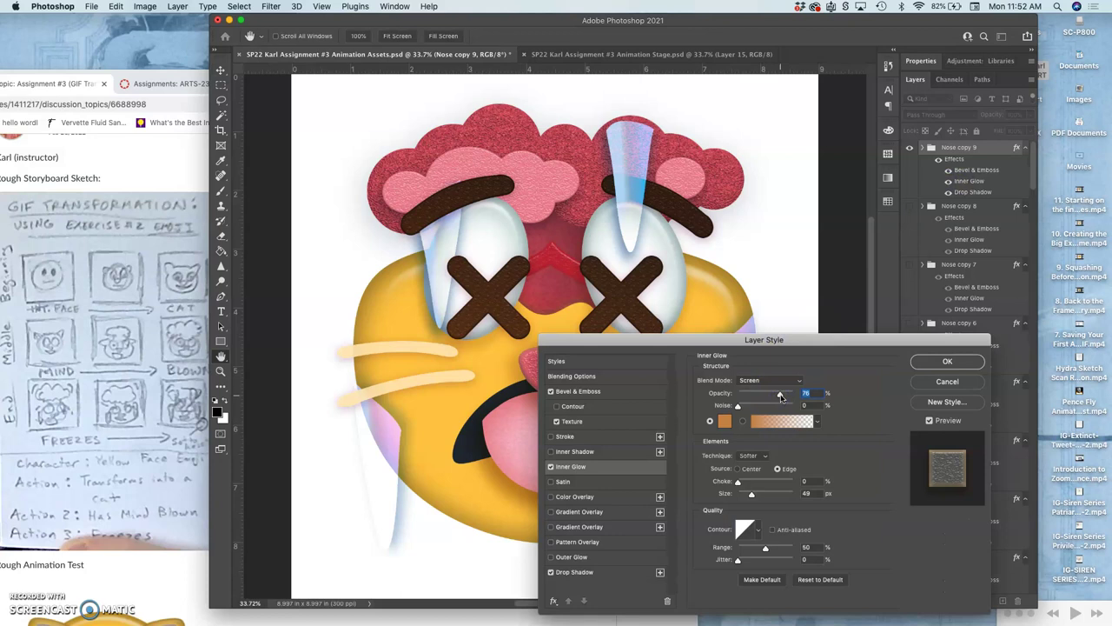
{"action": "left_click", "coordinate": [781, 396]}
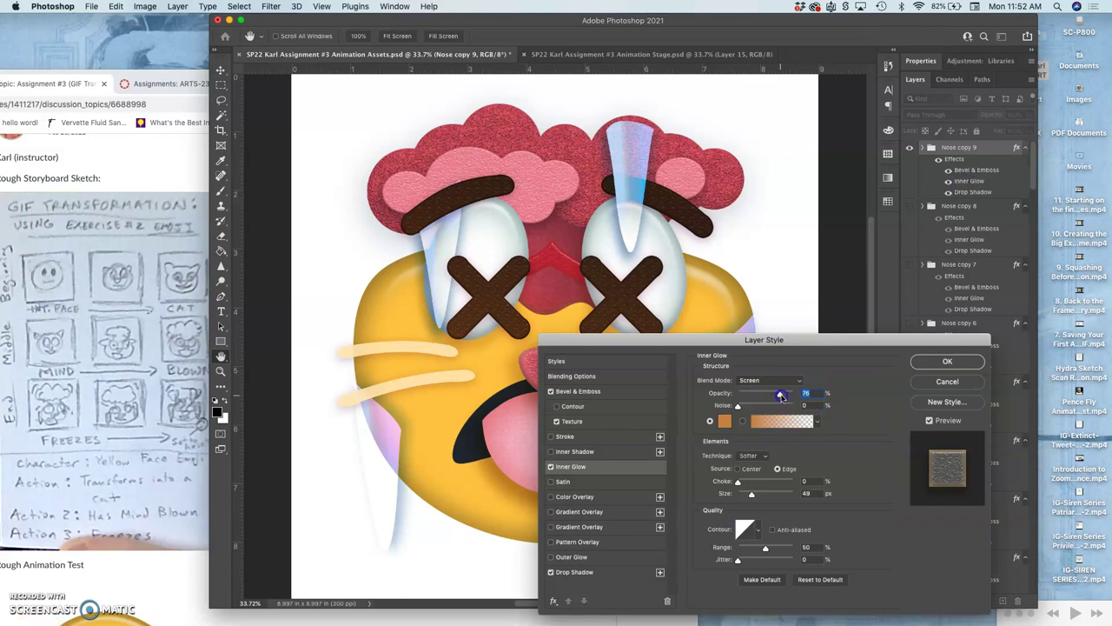
{"action": "left_click", "coordinate": [945, 362]}
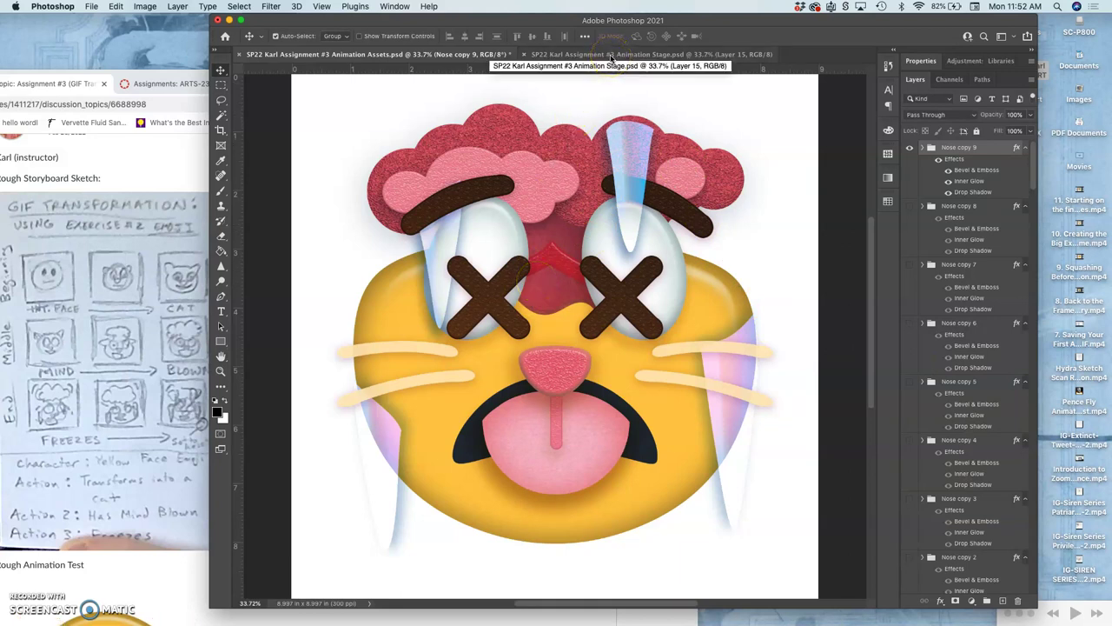
- Set Icicles Top to Normal blend mode at 60% opacity
{"action": "left_click", "coordinate": [612, 56]}
{"action": "left_click", "coordinate": [477, 54]}
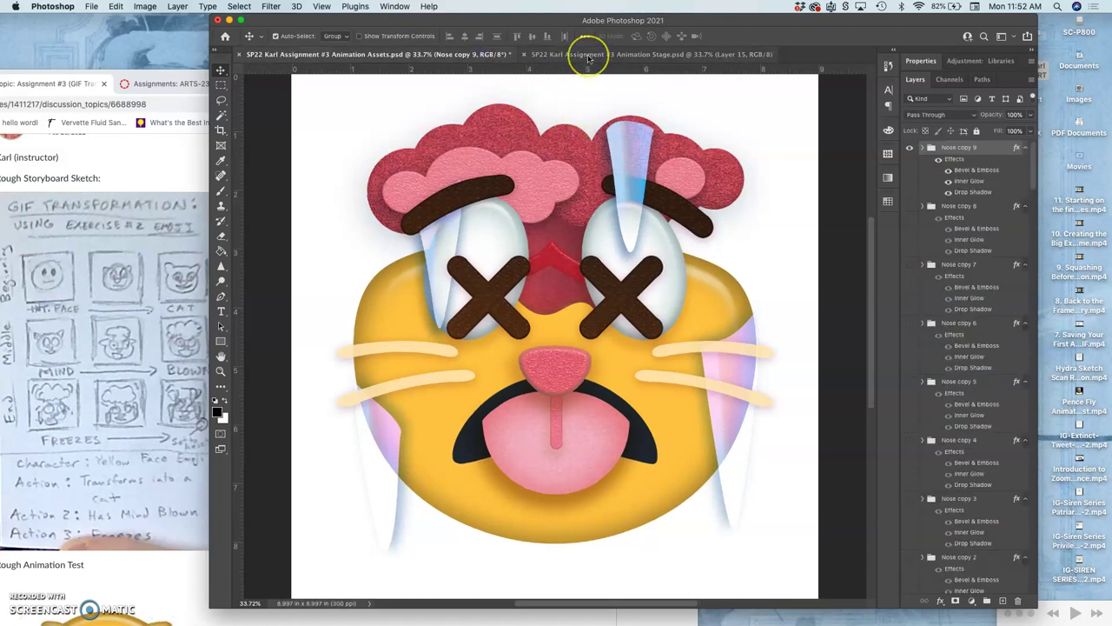
{"action": "left_click", "coordinate": [639, 186]}
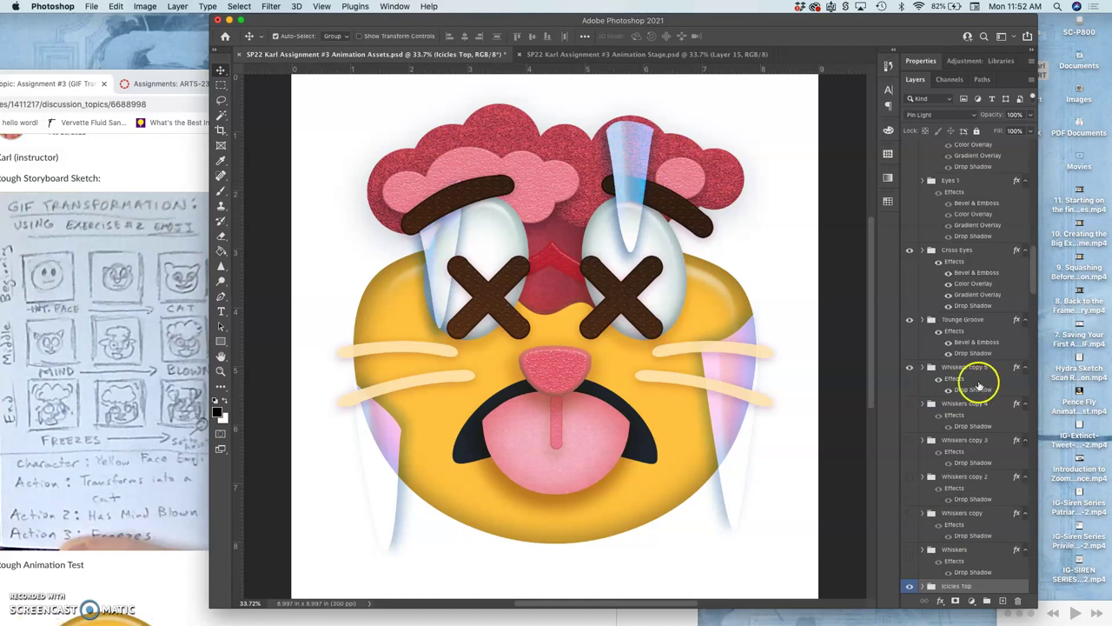
{"action": "scroll", "coordinate": [966, 387], "scroll_direction": "down", "scroll_amount": 5}
{"action": "scroll", "coordinate": [966, 387], "scroll_direction": "down", "scroll_amount": 2}
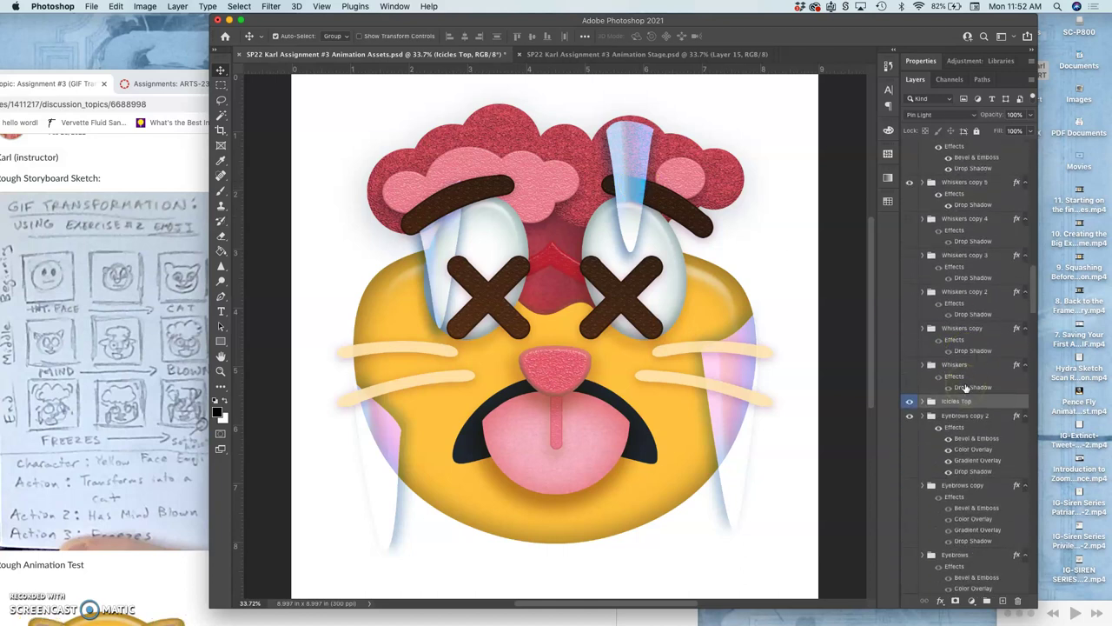
{"action": "left_click", "coordinate": [963, 114]}
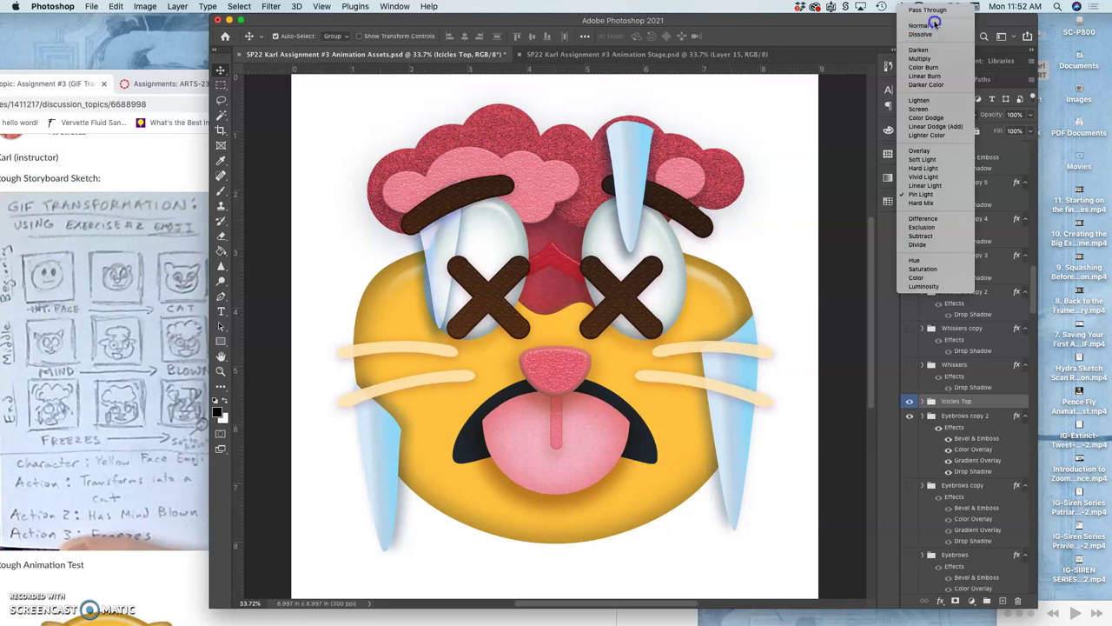
{"action": "left_click", "coordinate": [935, 26]}
{"action": "left_click", "coordinate": [1004, 133]}
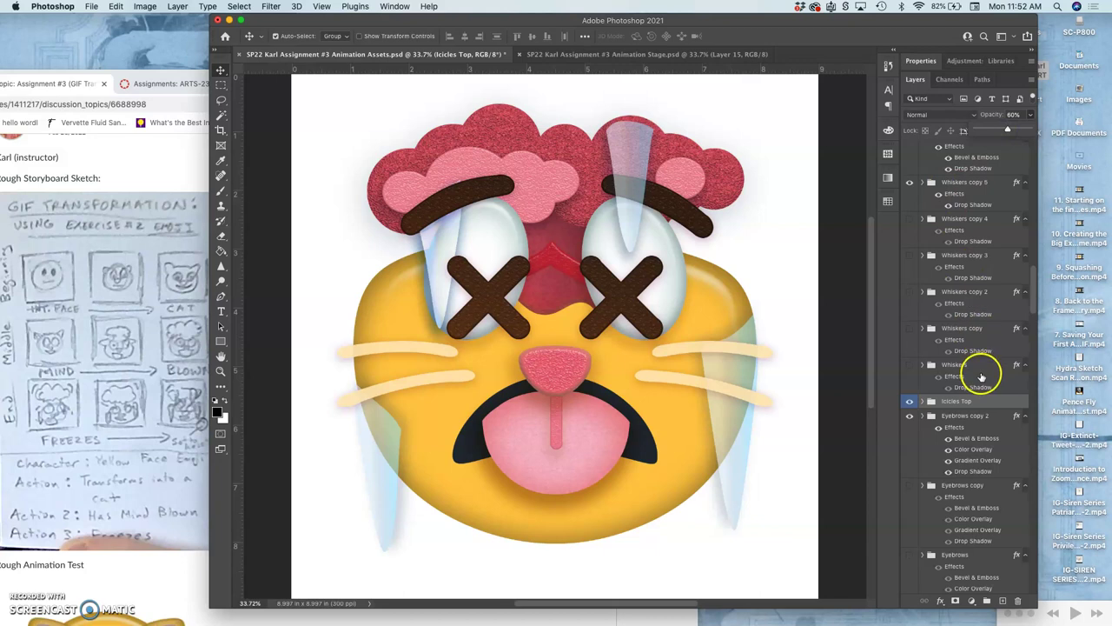
- Stretch the Icicles Top layer further down to about 106% height
{"action": "key", "text": "super+t"}
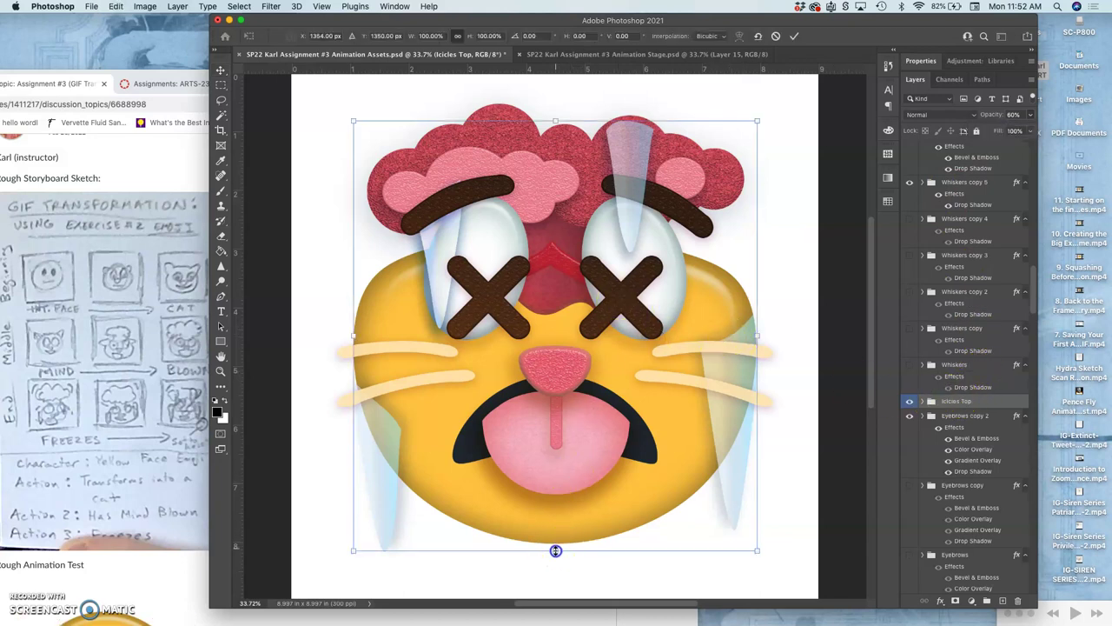
{"action": "left_click_drag", "start_coordinate": [556, 552], "coordinate": [552, 575]}
{"action": "key", "text": "Return"}
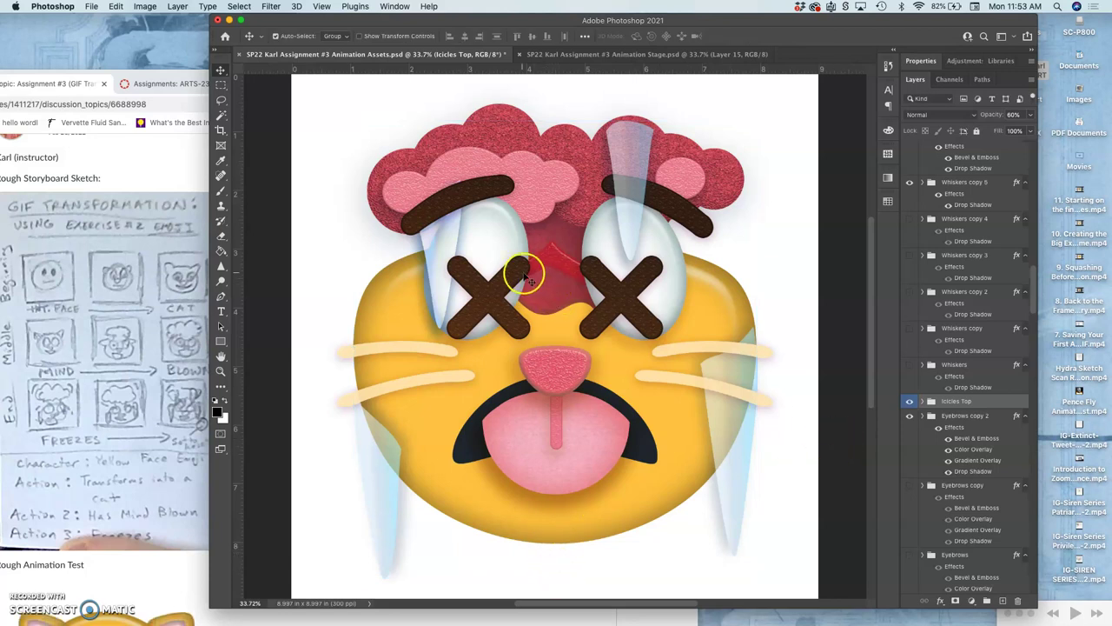
- Set the Icicles Middle copy layer to Normal blending at 60% opacity
{"action": "left_click", "coordinate": [445, 254]}
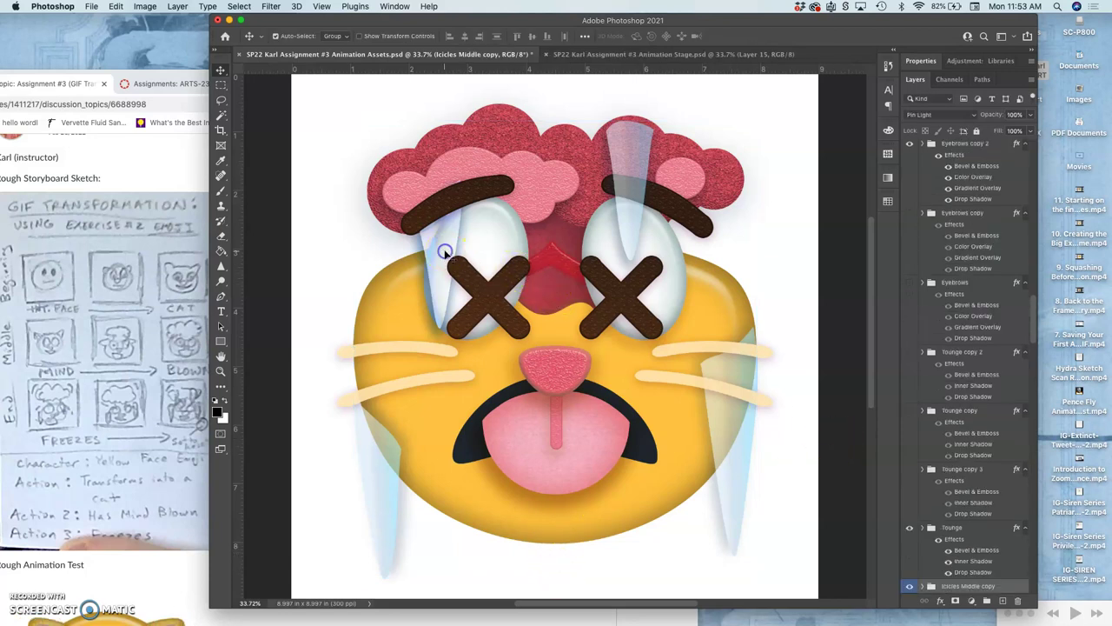
{"action": "left_click", "coordinate": [943, 114]}
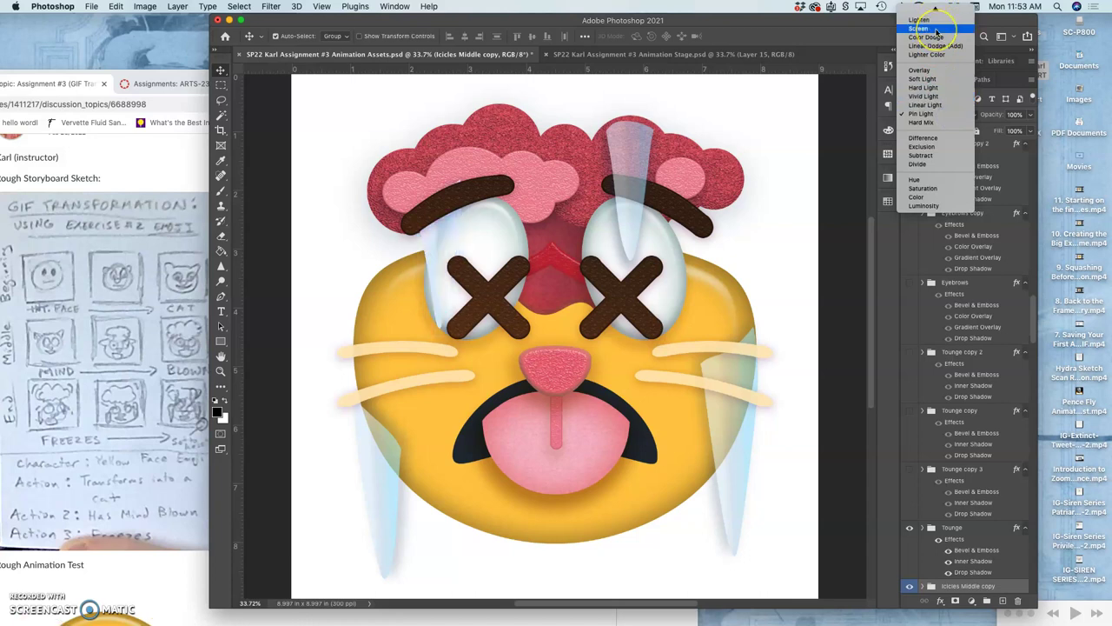
{"action": "left_click", "coordinate": [935, 28]}
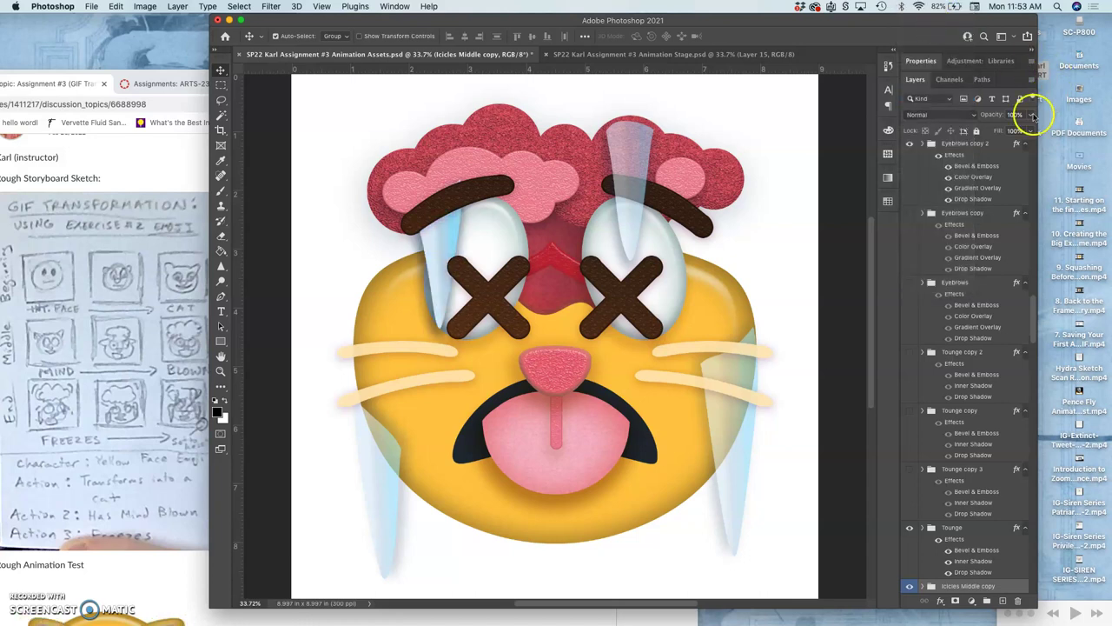
{"action": "left_click", "coordinate": [1032, 116]}
{"action": "left_click_drag", "start_coordinate": [1008, 135], "coordinate": [1008, 131]}
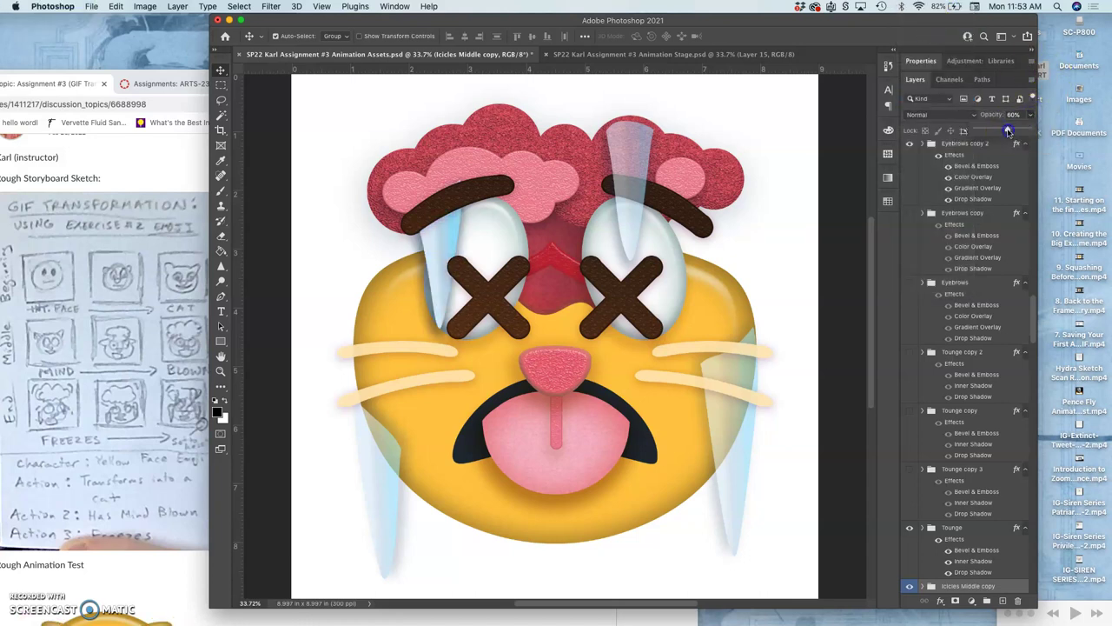
{"action": "left_click", "coordinate": [938, 186]}
- Shift the left-eye icicle and stretch it down toward the cheek
{"action": "left_click_drag", "start_coordinate": [708, 294], "coordinate": [708, 298]}
{"action": "key", "text": "ctrl+t"}
{"action": "left_click_drag", "start_coordinate": [439, 325], "coordinate": [437, 354]}
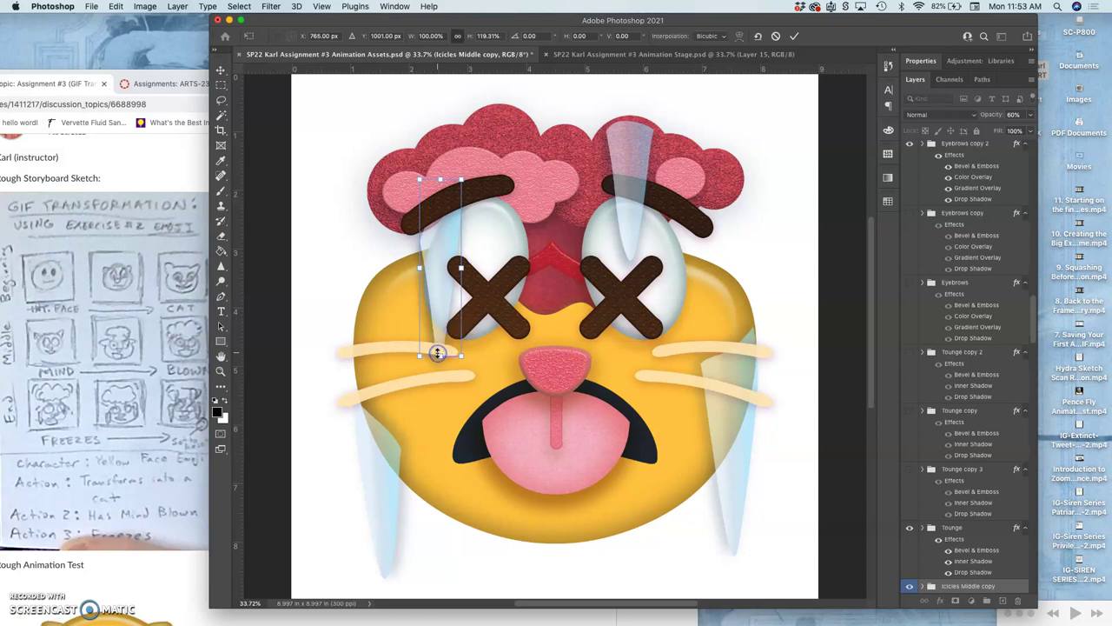
{"action": "key", "text": "Return"}
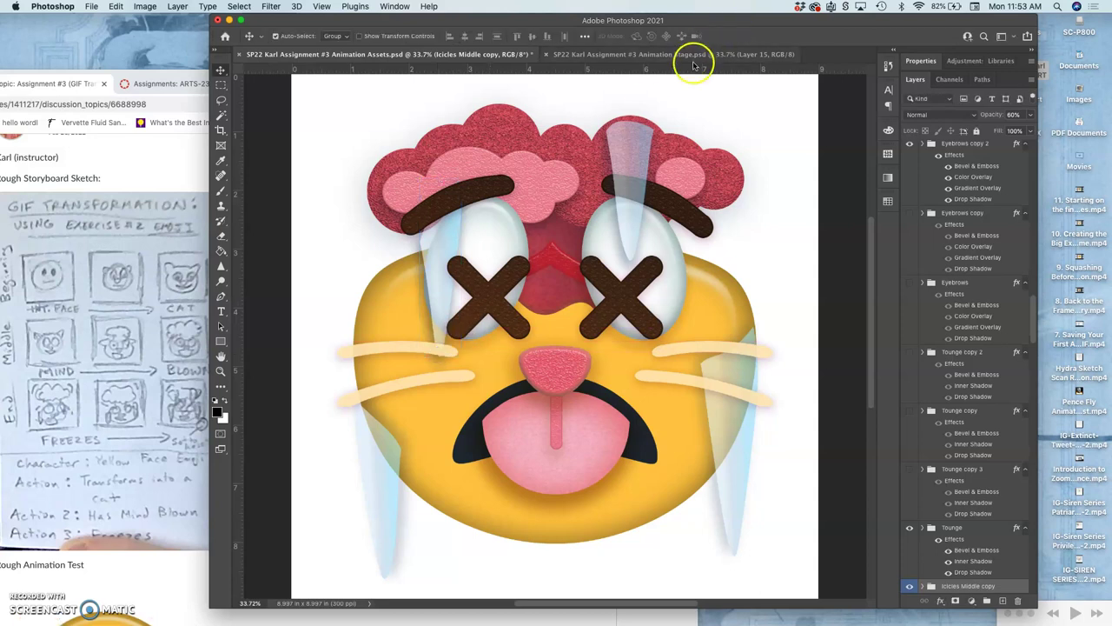
- Compare against the Animation Stage frames, toggling Layer 15's visibility
{"action": "left_click", "coordinate": [693, 55]}
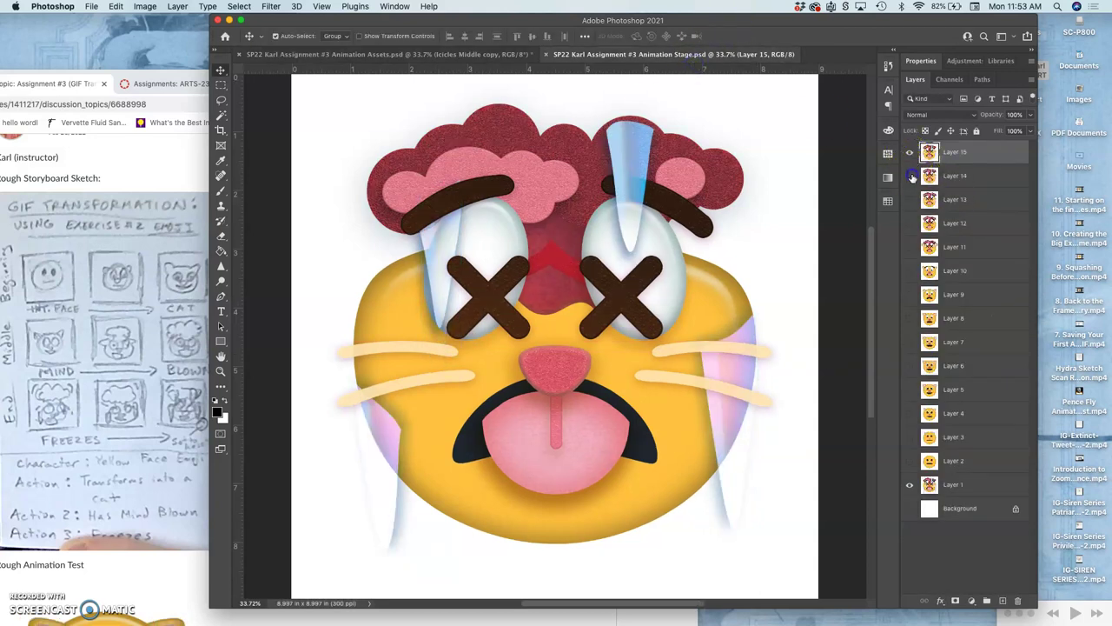
{"action": "left_click", "coordinate": [911, 153]}
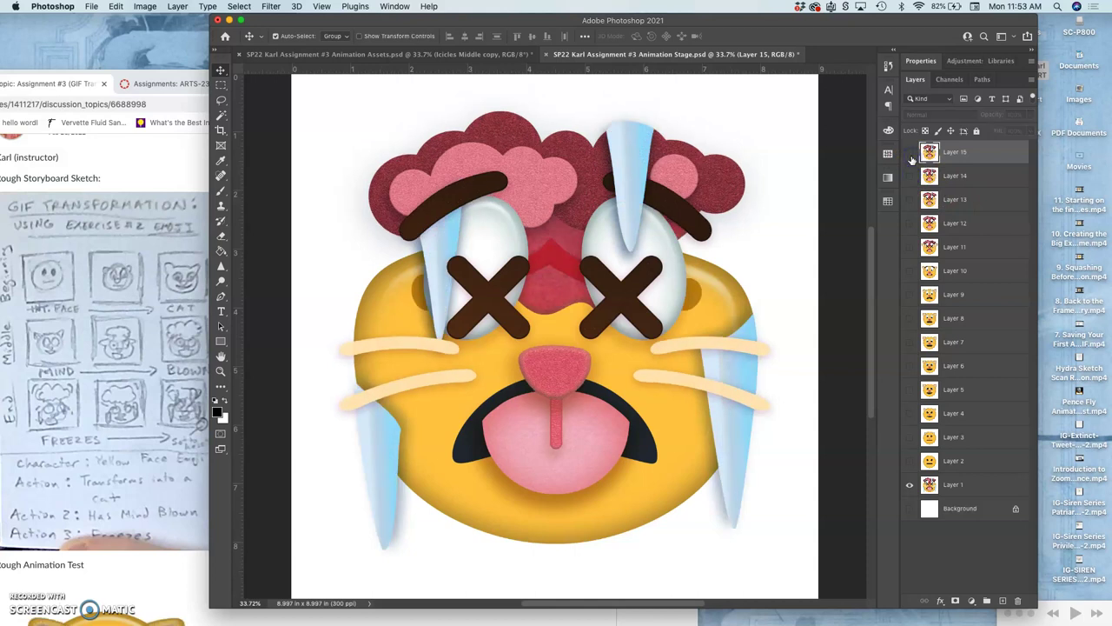
{"action": "left_click", "coordinate": [501, 56]}
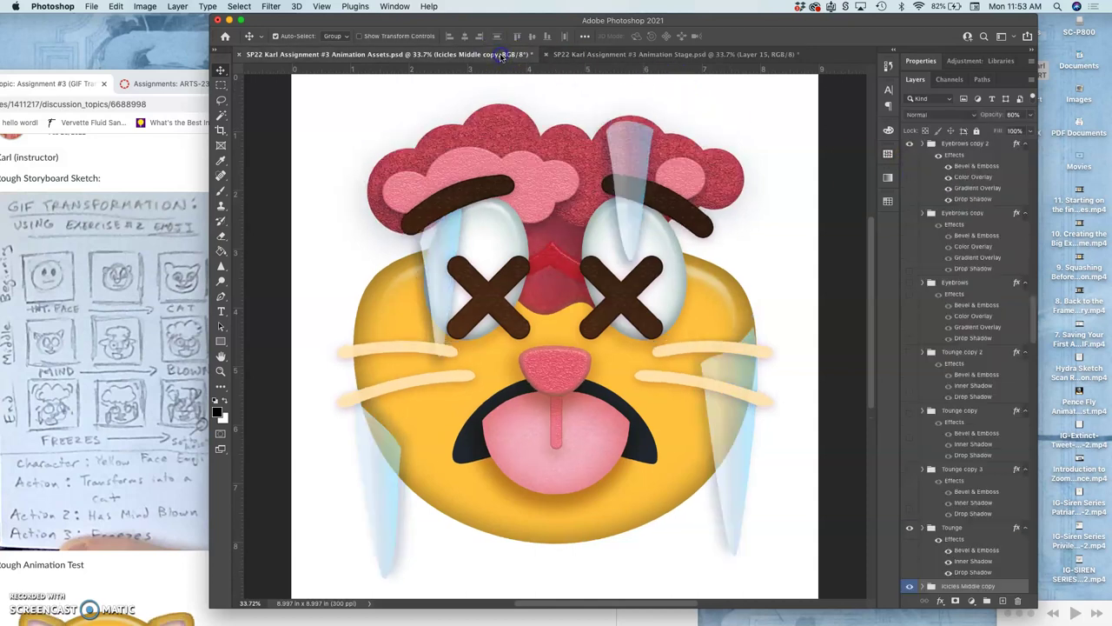
{"action": "left_click", "coordinate": [588, 56]}
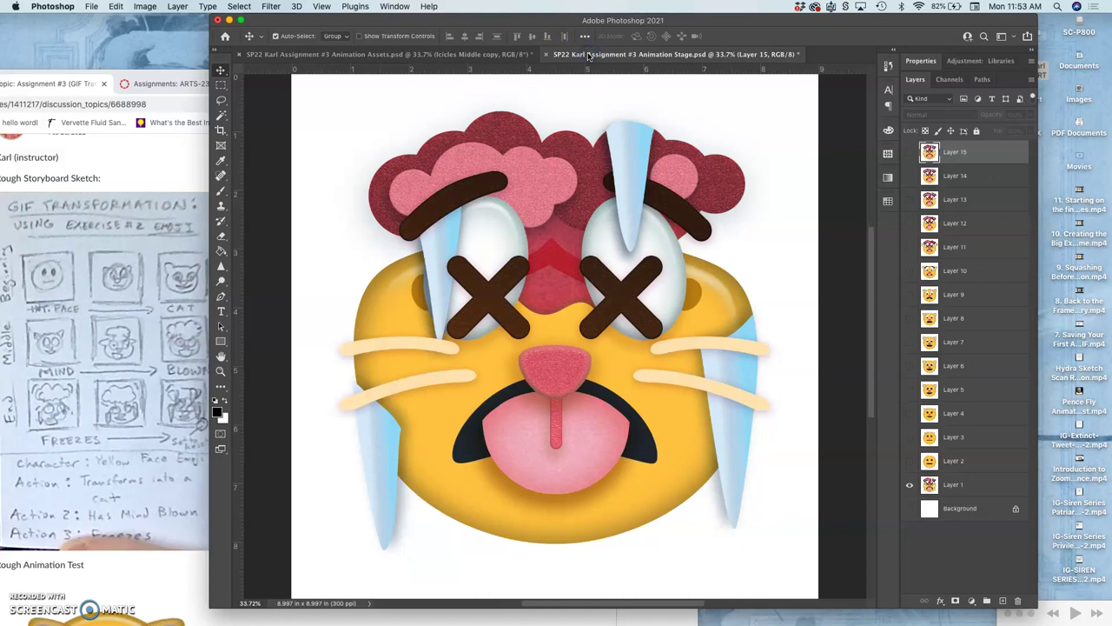
{"action": "left_click", "coordinate": [500, 56]}
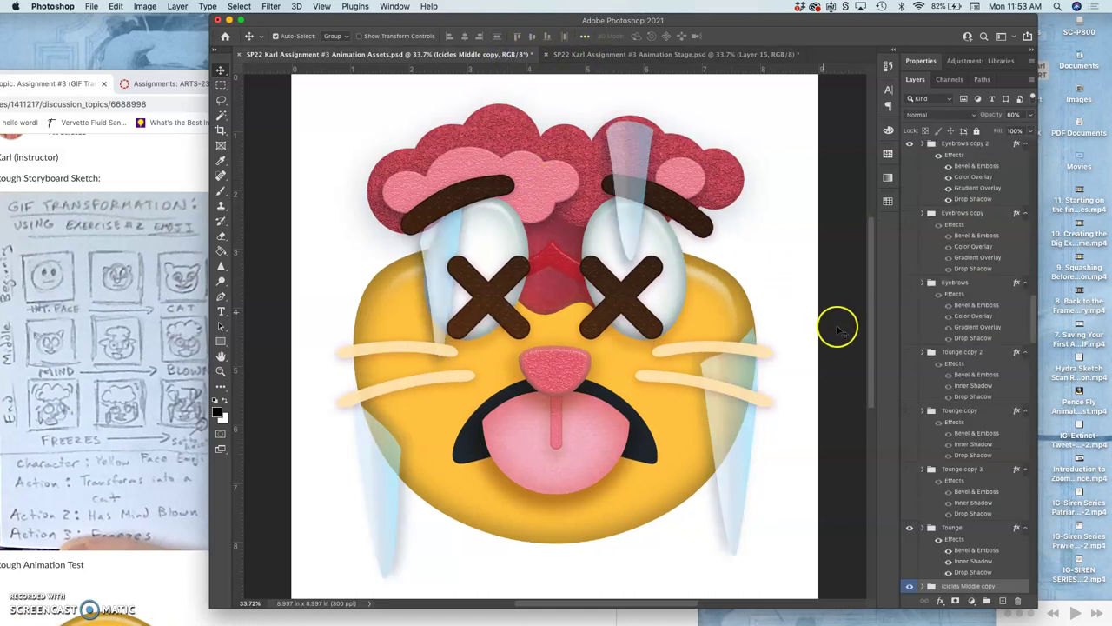
- Nudge the left icicle left and stretch it slightly longer downward
{"action": "key", "text": "Left"}
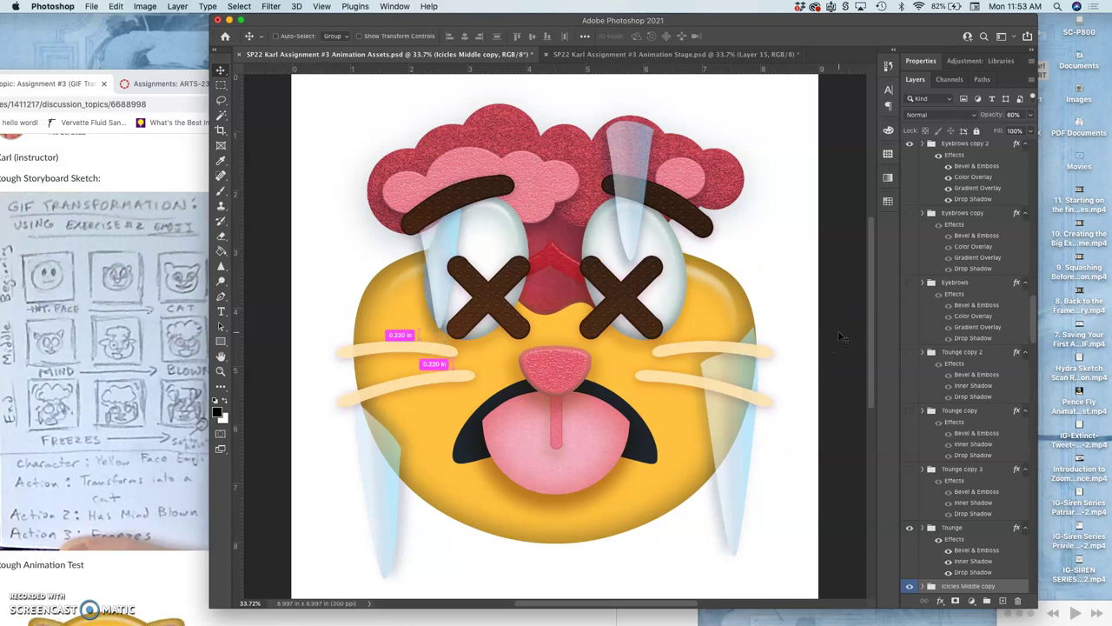
{"action": "key", "text": "ctrl+t"}
{"action": "left_click", "coordinate": [489, 333]}
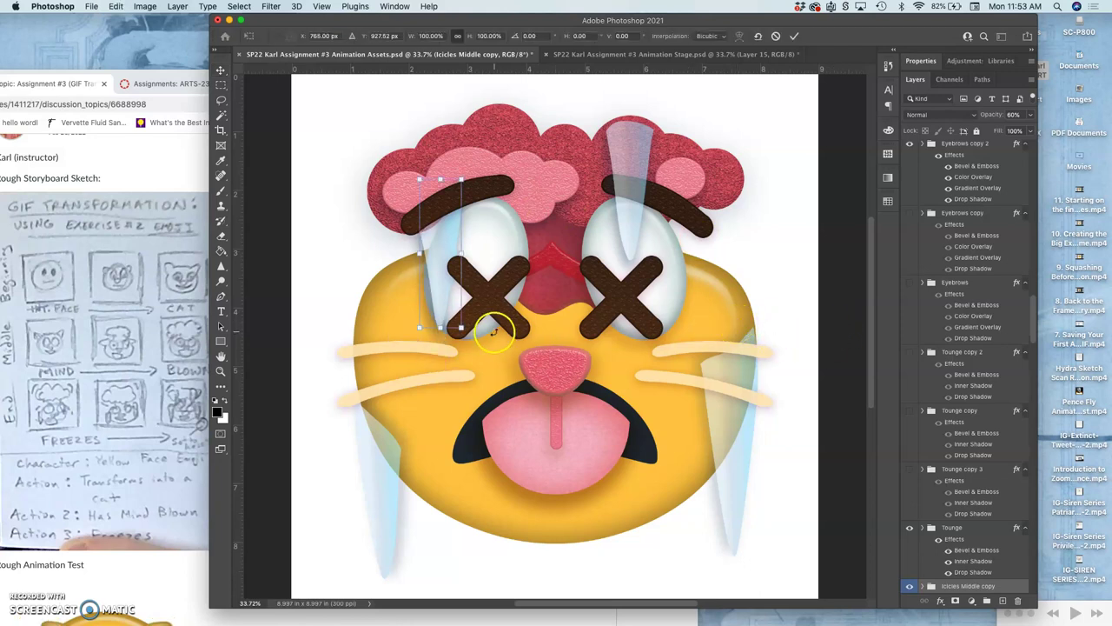
{"action": "left_click_drag", "start_coordinate": [440, 329], "coordinate": [440, 335]}
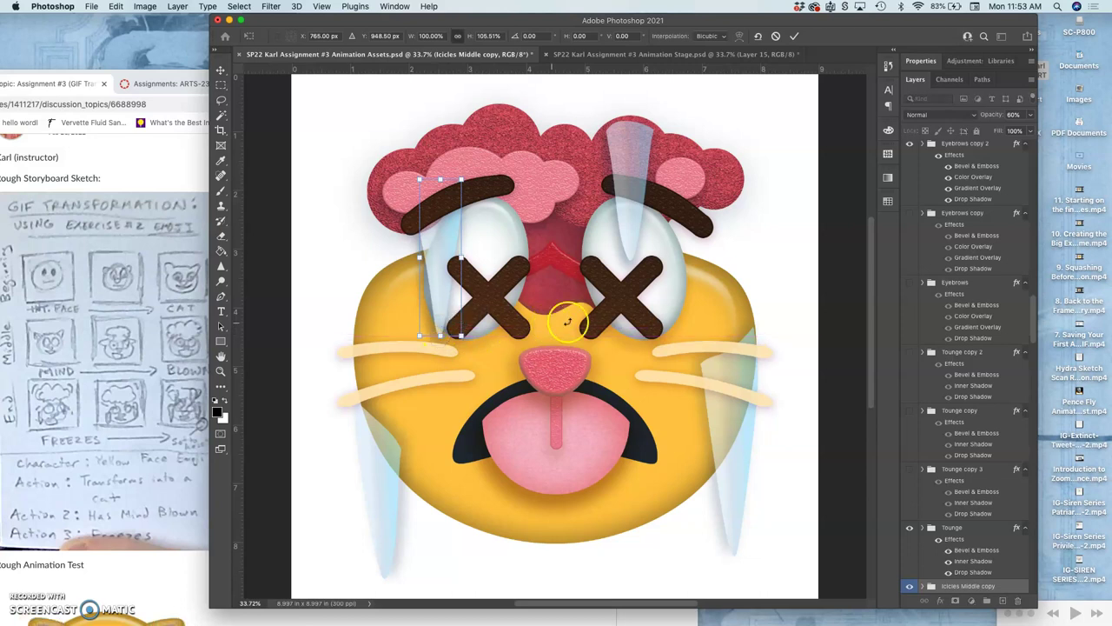
{"action": "left_click", "coordinate": [609, 324]}
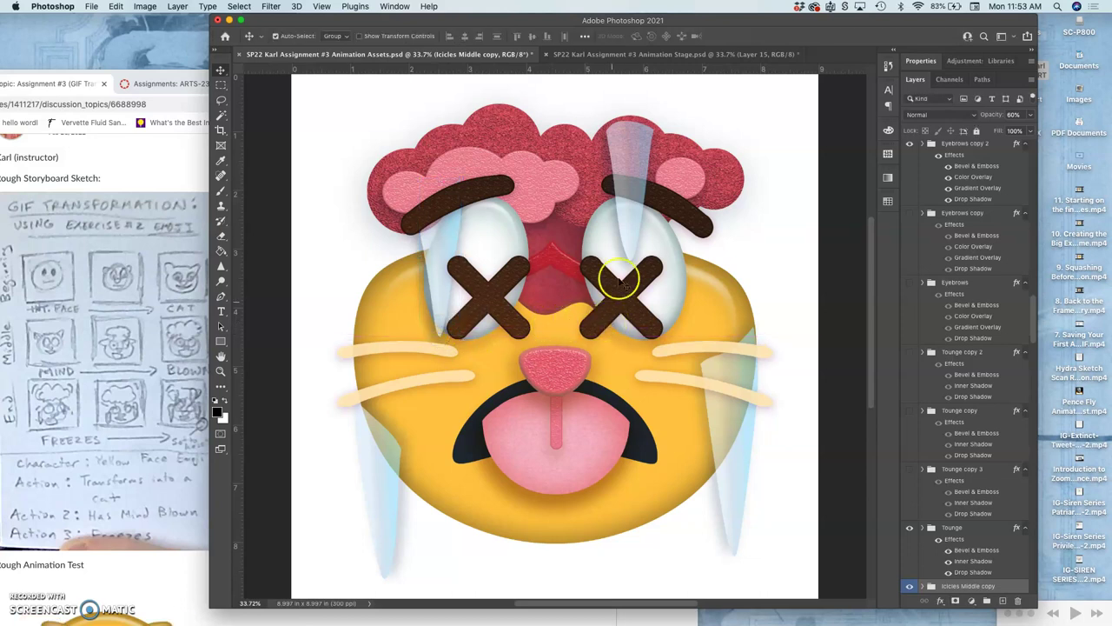
- Shorten the Icicles Top icicles from the bottom to about 94% height
{"action": "left_click", "coordinate": [630, 259]}
{"action": "key", "text": "ctrl+t"}
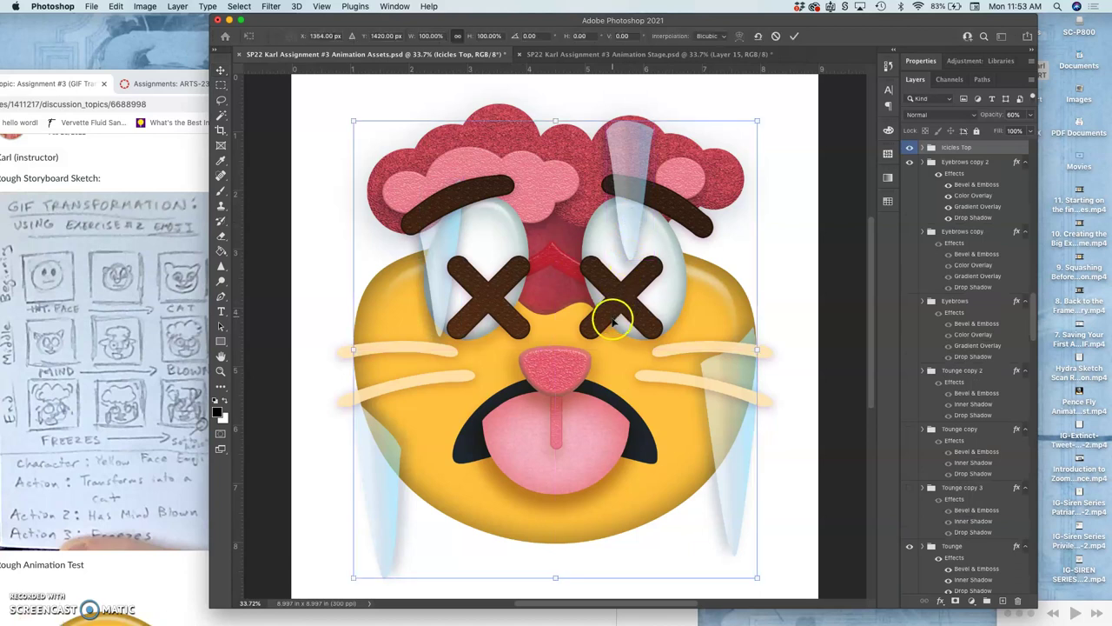
{"action": "left_click_drag", "start_coordinate": [557, 578], "coordinate": [557, 557]}
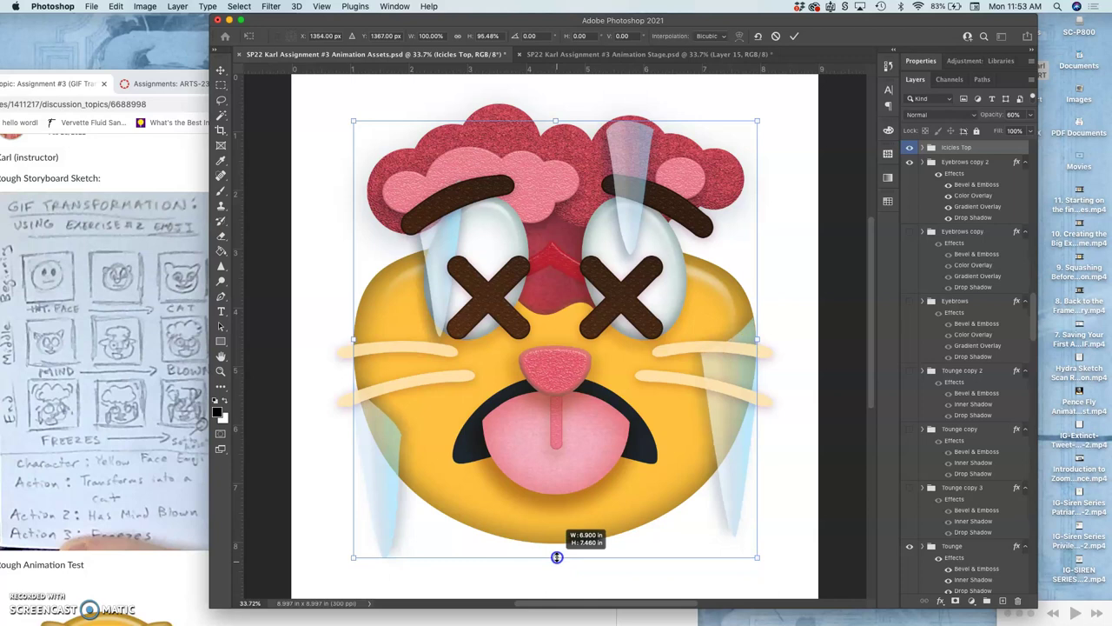
{"action": "left_click_drag", "start_coordinate": [557, 557], "coordinate": [557, 550]}
{"action": "key", "text": "Return"}
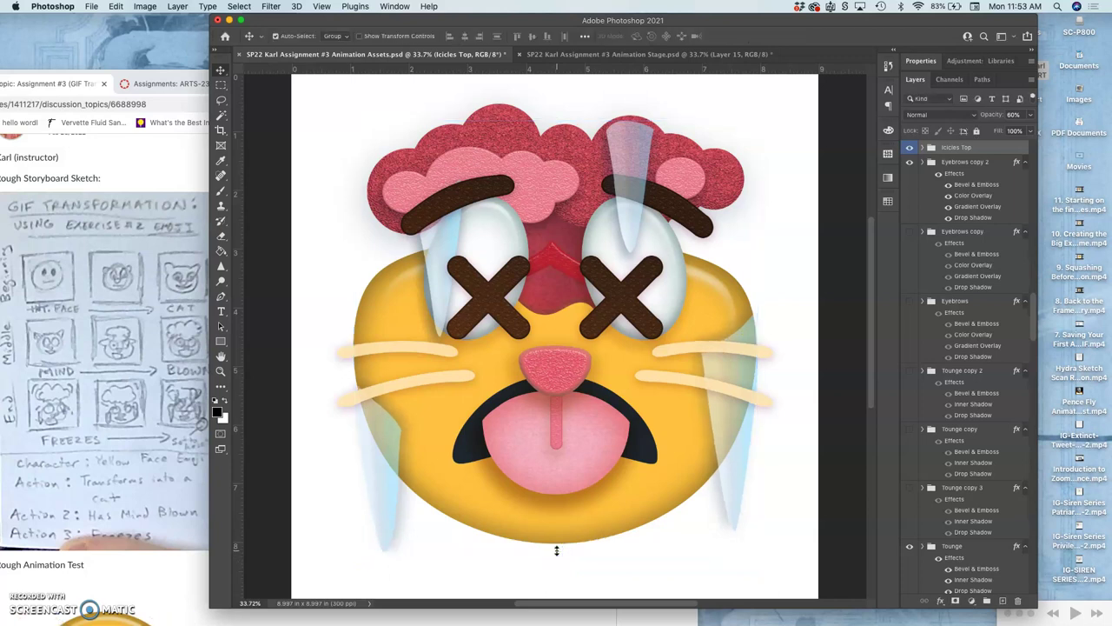
- Flip between the Animation Stage and Assets documents to compare the icicles
{"action": "left_click", "coordinate": [676, 54]}
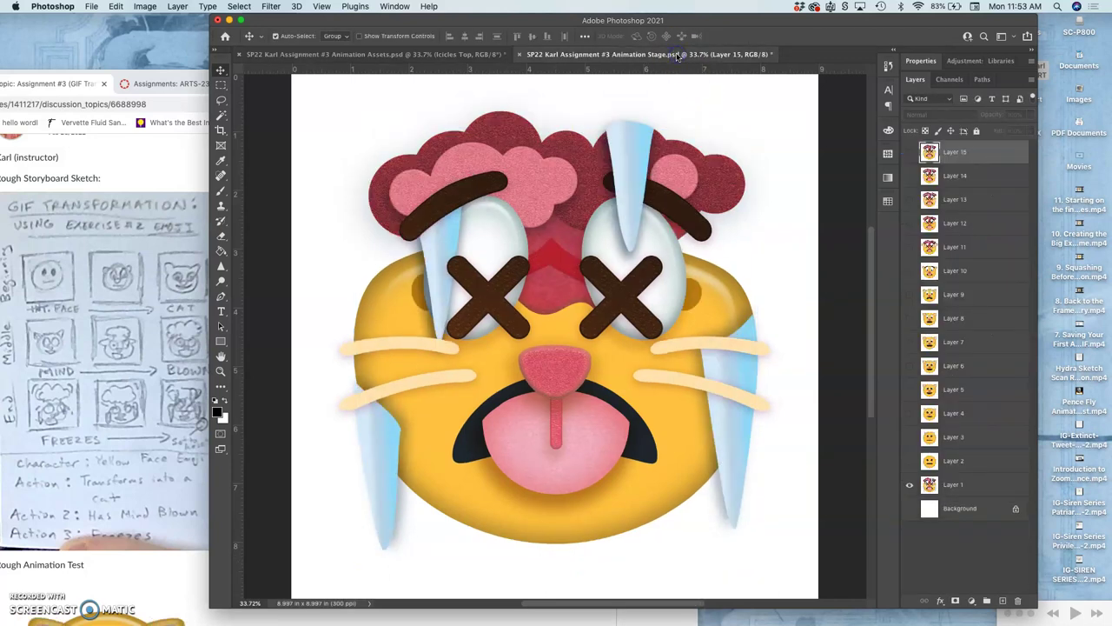
{"action": "left_click", "coordinate": [473, 54]}
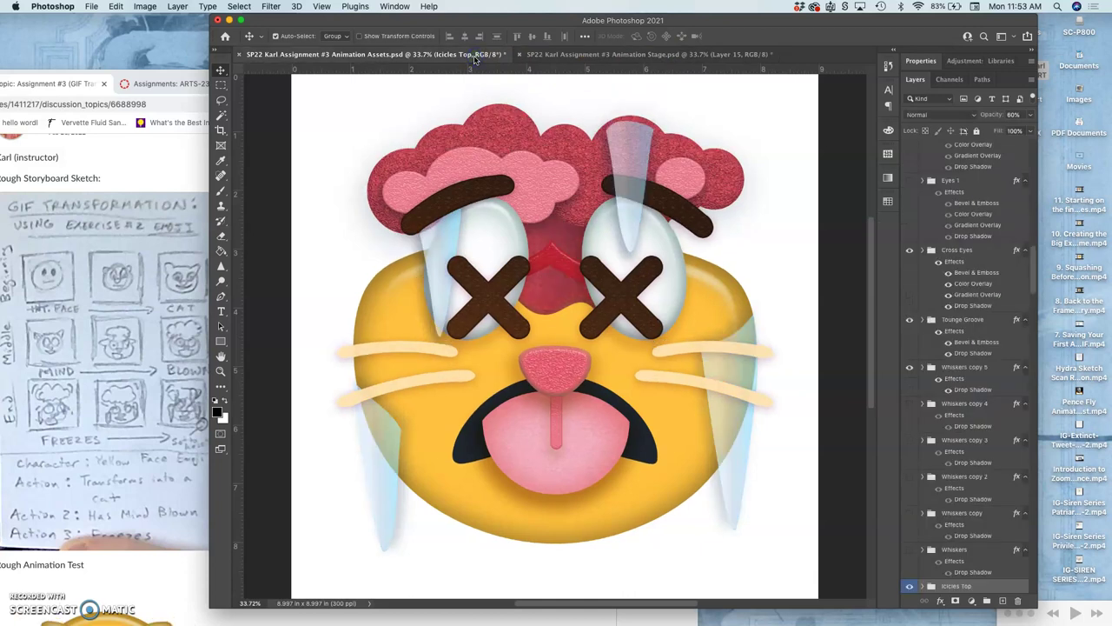
{"action": "left_click", "coordinate": [602, 54]}
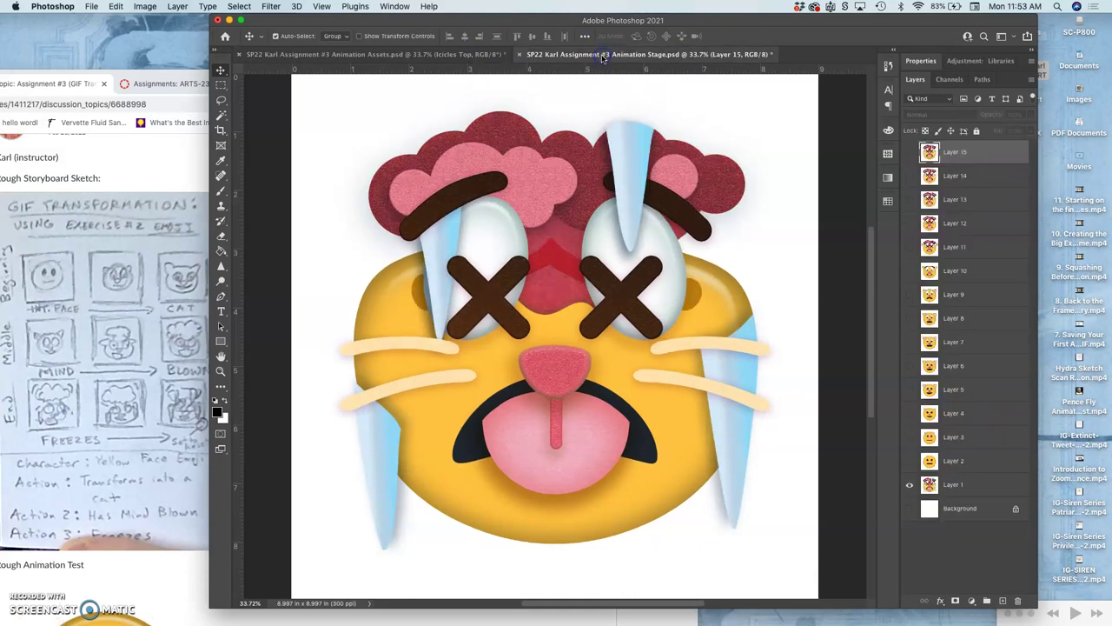
{"action": "left_click", "coordinate": [495, 55]}
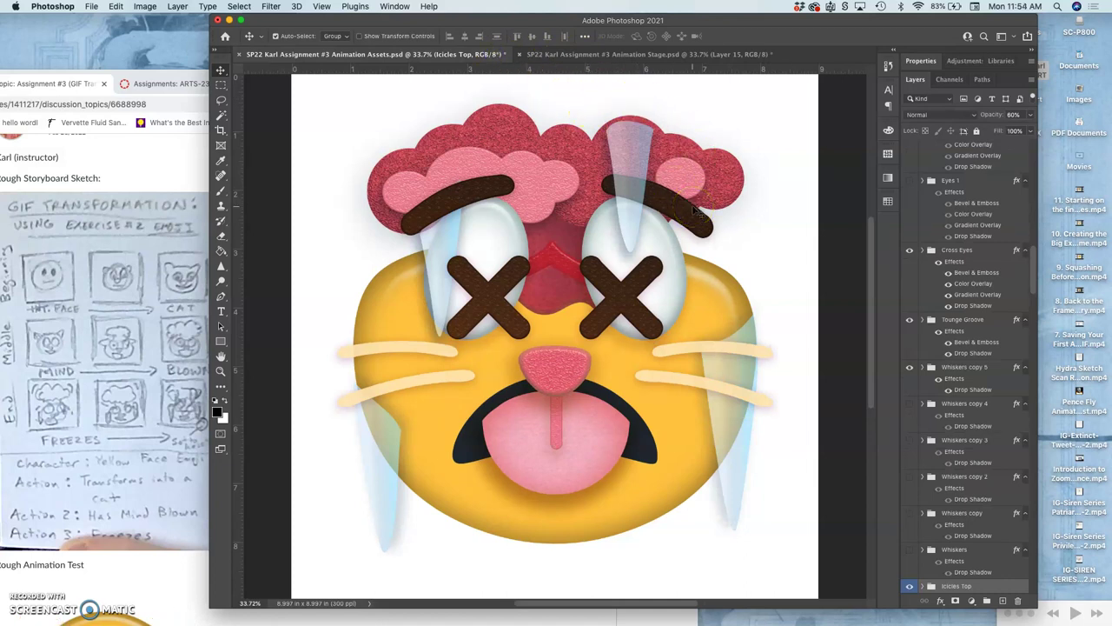
{"action": "left_click", "coordinate": [641, 54]}
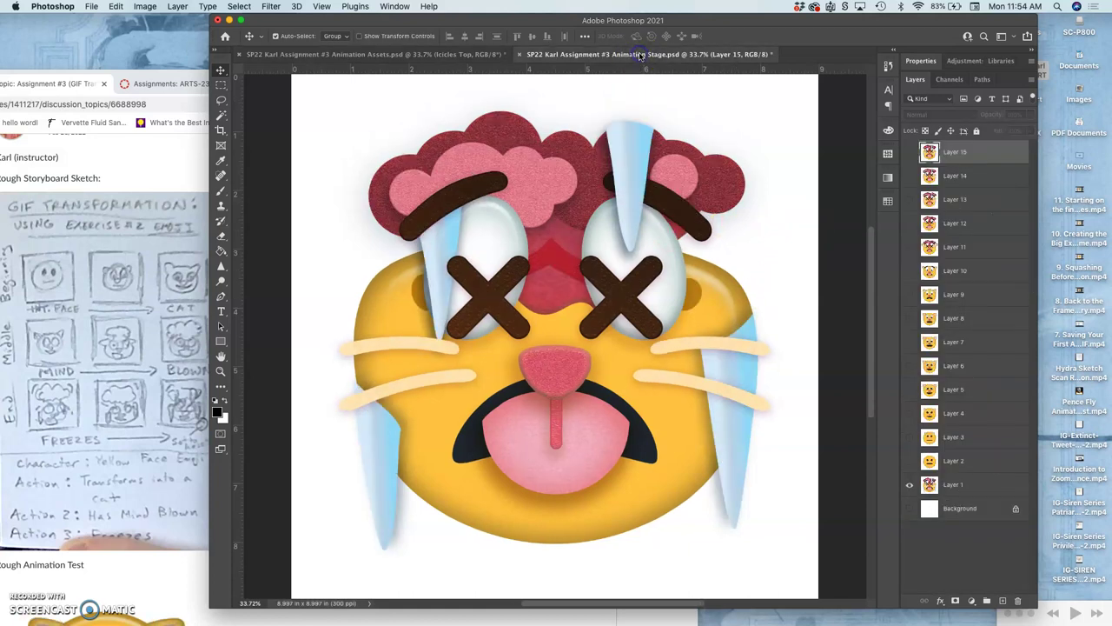
{"action": "left_click", "coordinate": [491, 56]}
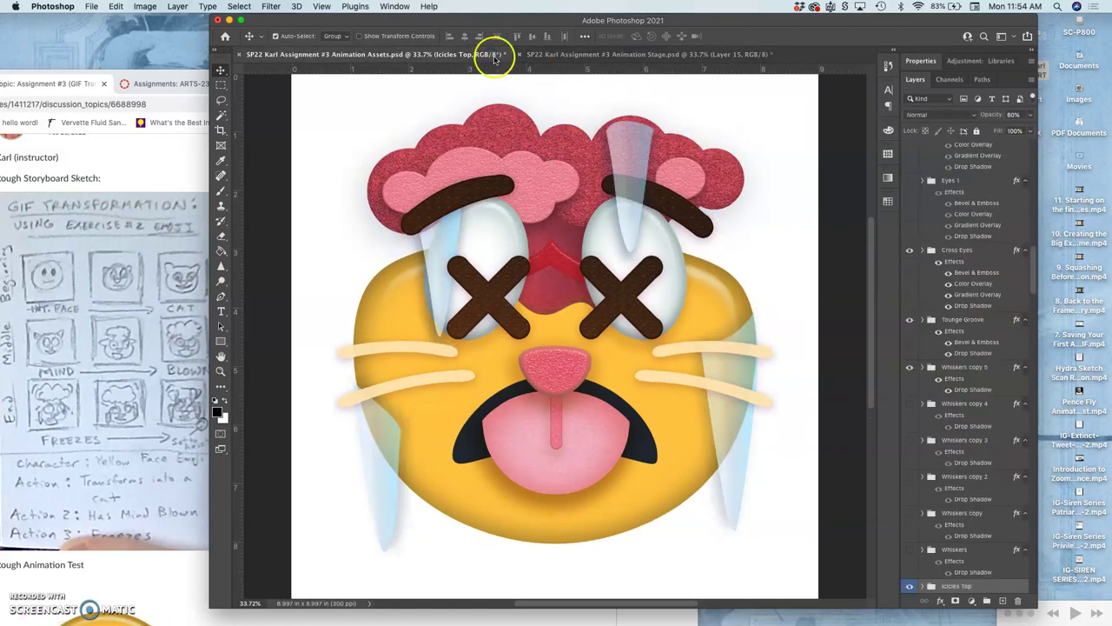
{"action": "left_click", "coordinate": [551, 56]}
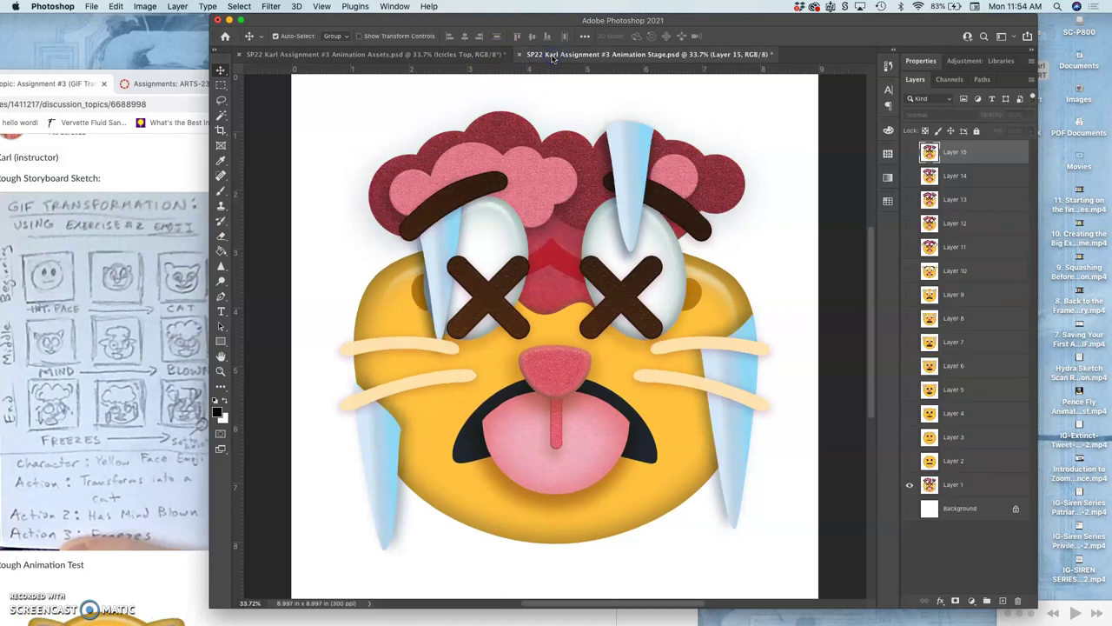
{"action": "left_click", "coordinate": [477, 55]}
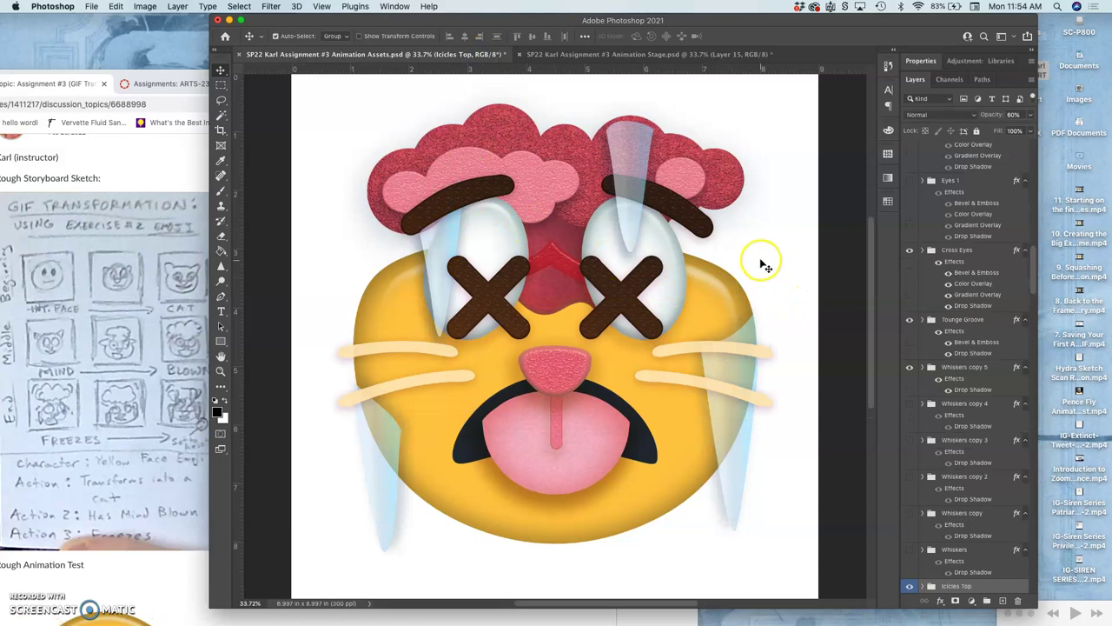
- Scroll up the layer list and compare with the Animation Stage once more
{"action": "scroll", "coordinate": [932, 339], "scroll_direction": "up", "scroll_amount": 1}
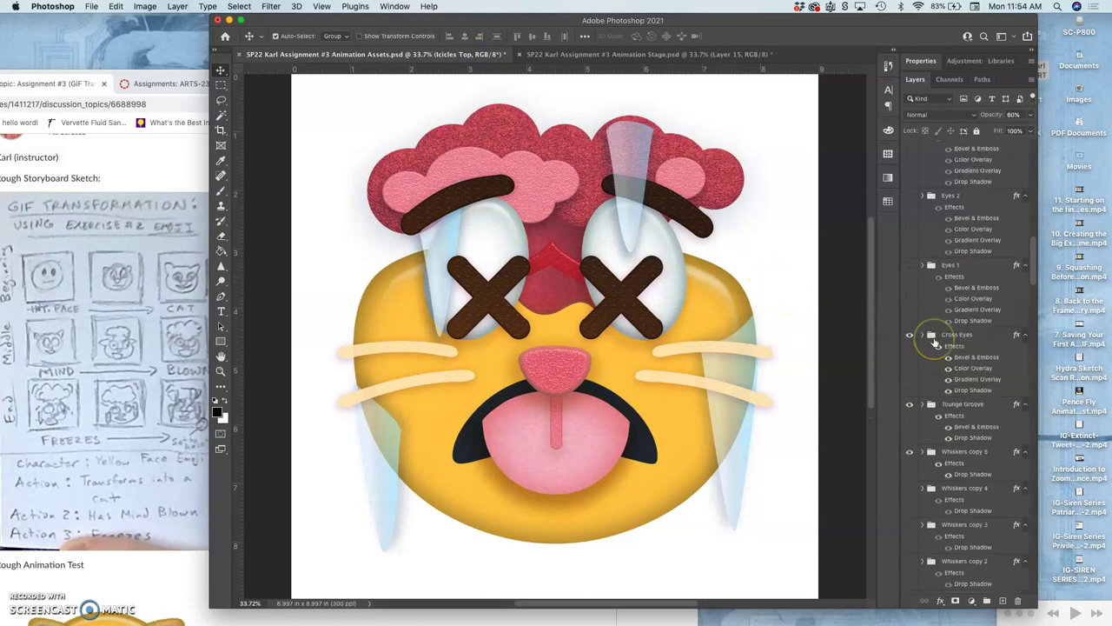
{"action": "scroll", "coordinate": [932, 339], "scroll_direction": "up", "scroll_amount": 4}
{"action": "scroll", "coordinate": [932, 347], "scroll_direction": "up", "scroll_amount": 2}
{"action": "scroll", "coordinate": [929, 261], "scroll_direction": "up", "scroll_amount": 2}
{"action": "scroll", "coordinate": [930, 233], "scroll_direction": "up", "scroll_amount": 1}
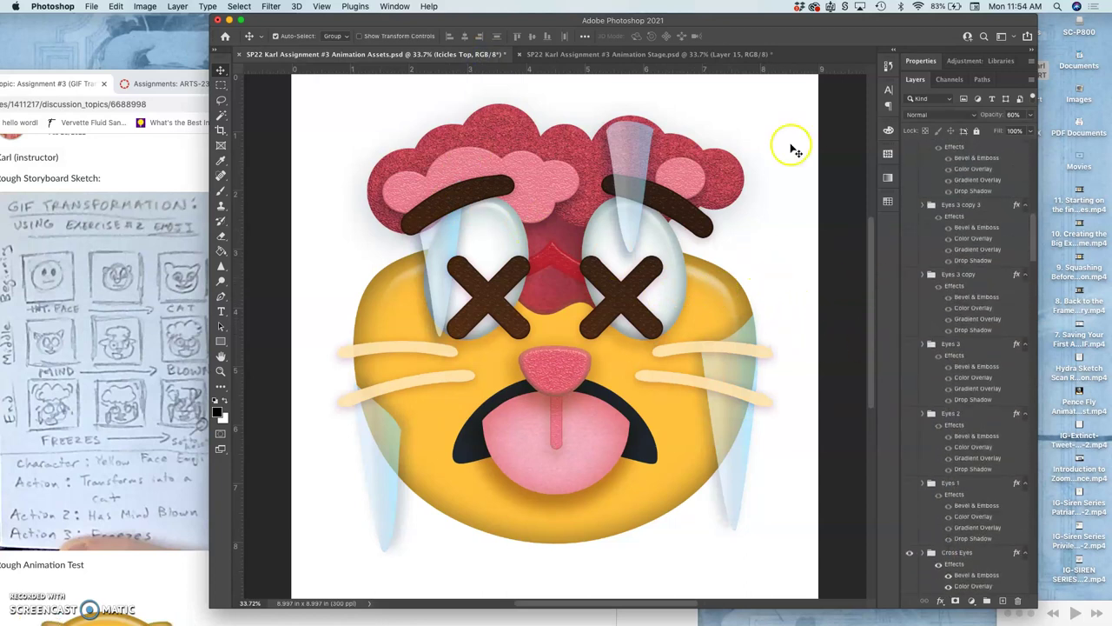
{"action": "left_click", "coordinate": [706, 55]}
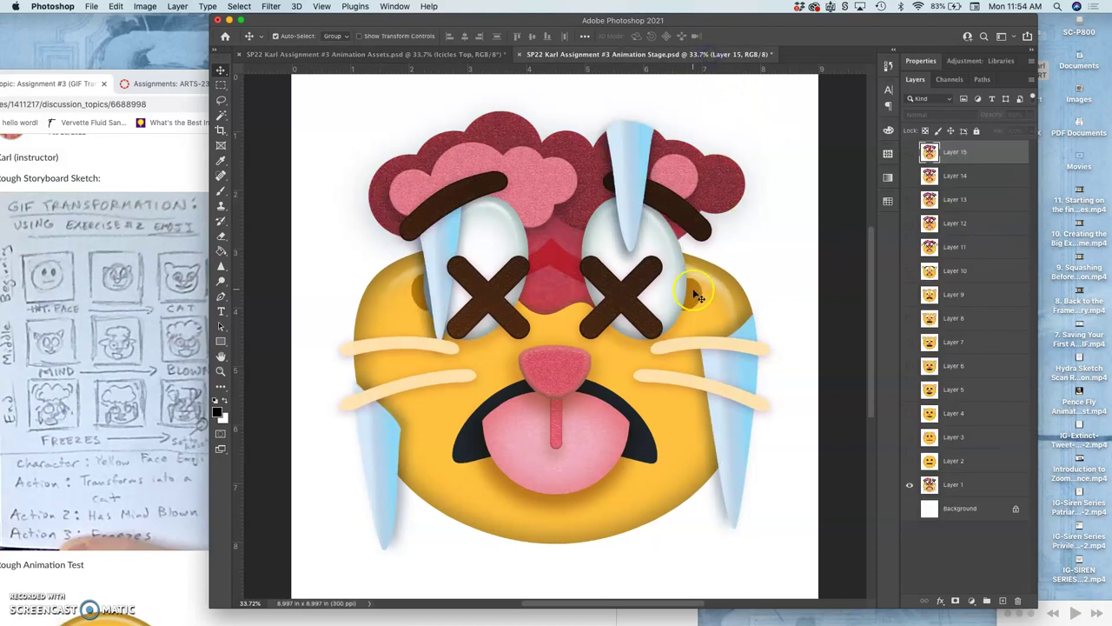
{"action": "left_click", "coordinate": [465, 55]}
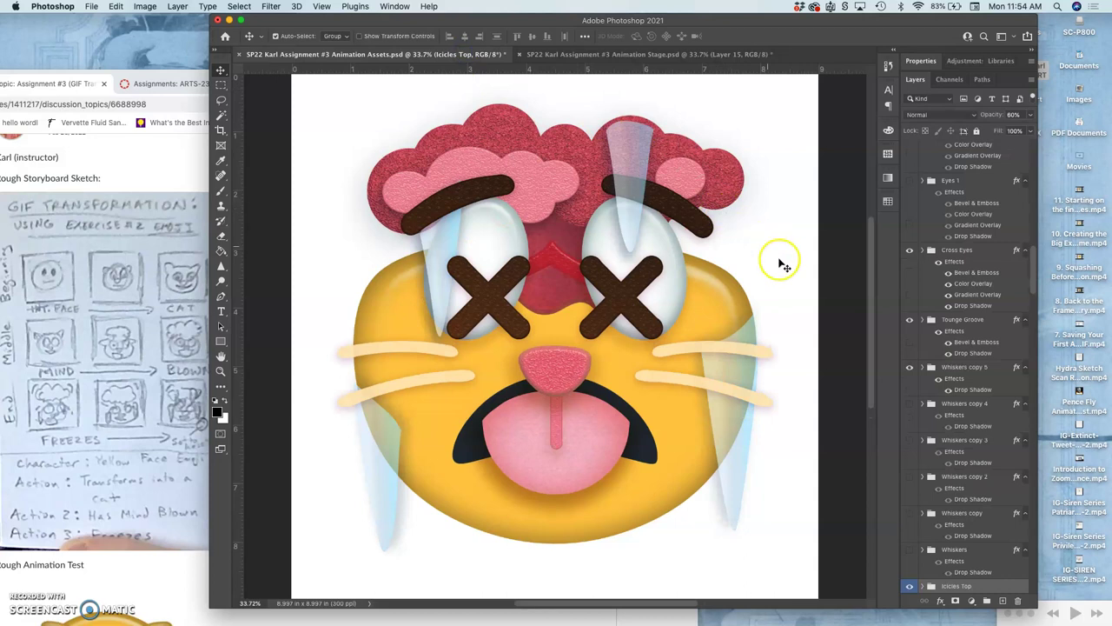
- Lower the Eye Connector copy group's opacity to about 73% in Blending Options
{"action": "scroll", "coordinate": [956, 426], "scroll_direction": "down", "scroll_amount": 3}
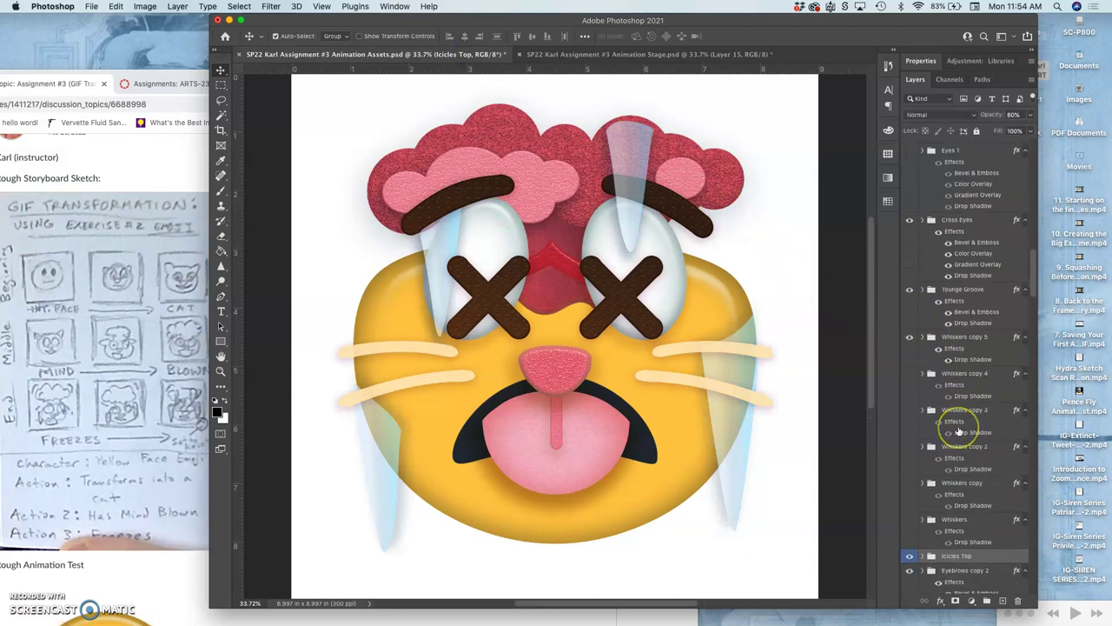
{"action": "scroll", "coordinate": [959, 432], "scroll_direction": "down", "scroll_amount": 3}
{"action": "scroll", "coordinate": [959, 432], "scroll_direction": "down", "scroll_amount": 3}
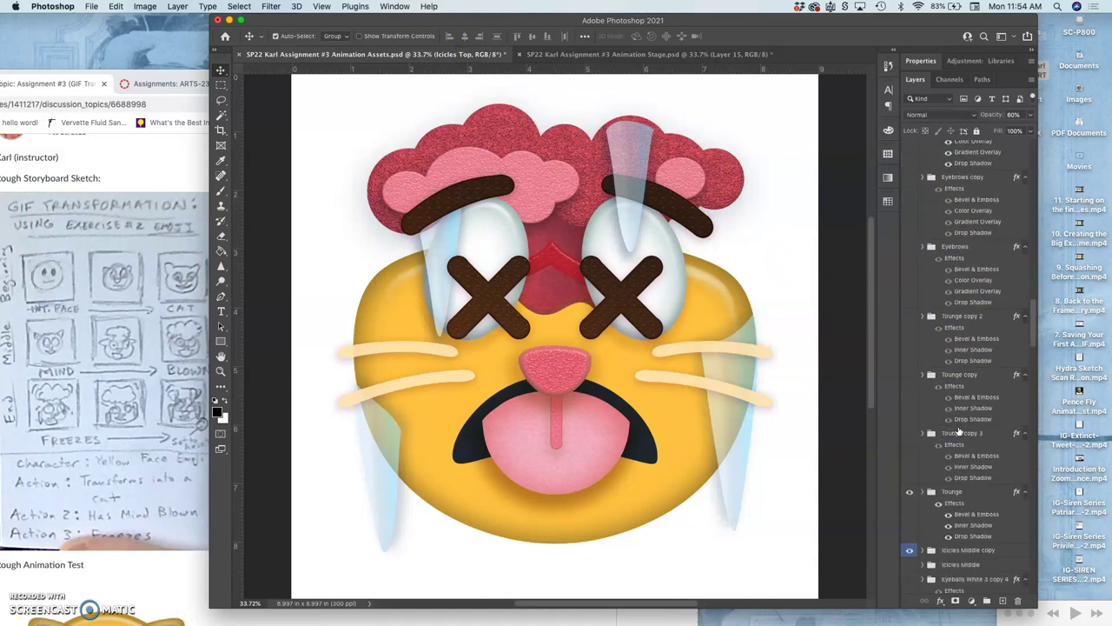
{"action": "scroll", "coordinate": [958, 432], "scroll_direction": "down", "scroll_amount": 2}
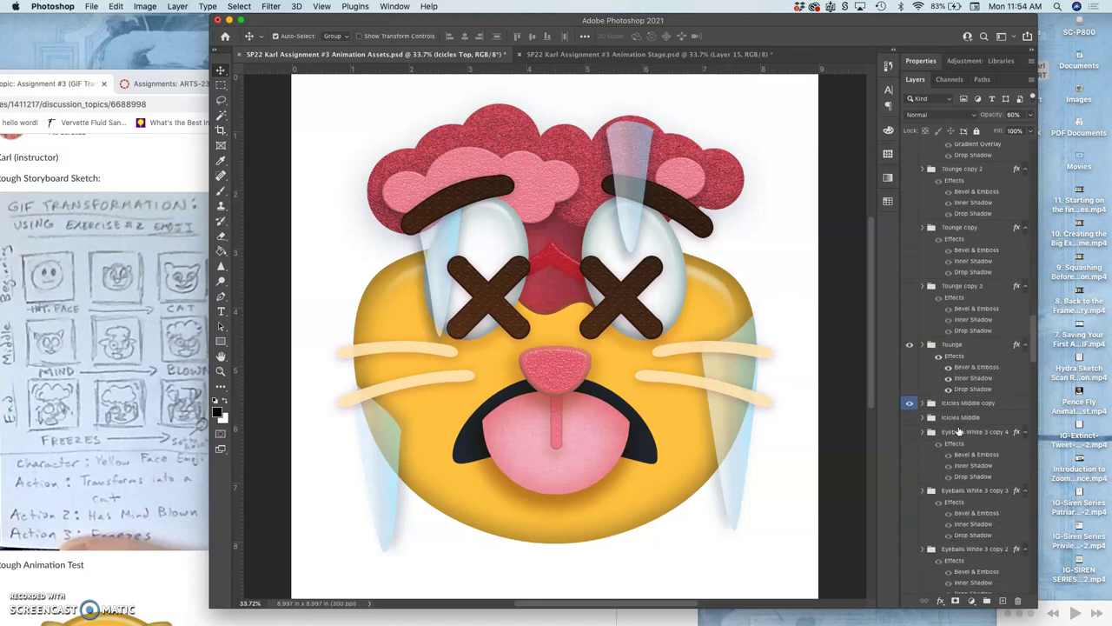
{"action": "scroll", "coordinate": [959, 432], "scroll_direction": "down", "scroll_amount": 2}
{"action": "scroll", "coordinate": [958, 432], "scroll_direction": "down", "scroll_amount": 1}
{"action": "scroll", "coordinate": [959, 432], "scroll_direction": "down", "scroll_amount": 1}
{"action": "scroll", "coordinate": [959, 430], "scroll_direction": "down", "scroll_amount": 1}
{"action": "scroll", "coordinate": [958, 430], "scroll_direction": "down", "scroll_amount": 1}
{"action": "scroll", "coordinate": [958, 430], "scroll_direction": "down", "scroll_amount": 1}
{"action": "scroll", "coordinate": [958, 430], "scroll_direction": "down", "scroll_amount": 1}
{"action": "scroll", "coordinate": [960, 431], "scroll_direction": "down", "scroll_amount": 1}
{"action": "scroll", "coordinate": [960, 431], "scroll_direction": "down", "scroll_amount": 2}
{"action": "scroll", "coordinate": [959, 431], "scroll_direction": "down", "scroll_amount": 2}
{"action": "scroll", "coordinate": [959, 431], "scroll_direction": "down", "scroll_amount": 1}
{"action": "scroll", "coordinate": [959, 431], "scroll_direction": "down", "scroll_amount": 2}
{"action": "scroll", "coordinate": [958, 432], "scroll_direction": "down", "scroll_amount": 1}
{"action": "scroll", "coordinate": [959, 430], "scroll_direction": "down", "scroll_amount": 1}
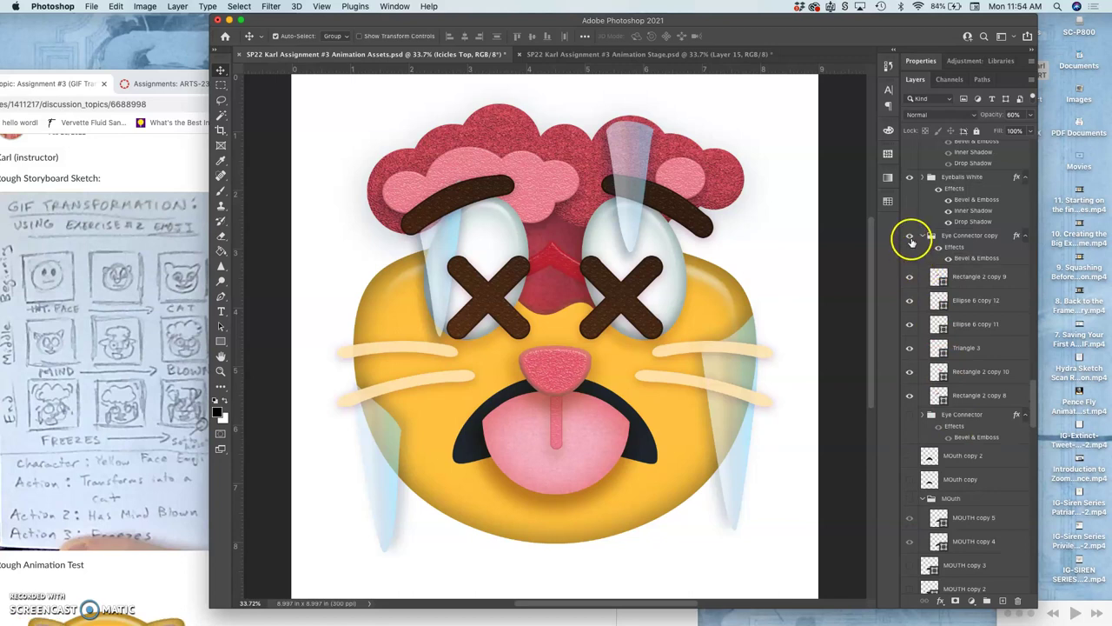
{"action": "double_click", "coordinate": [954, 247]}
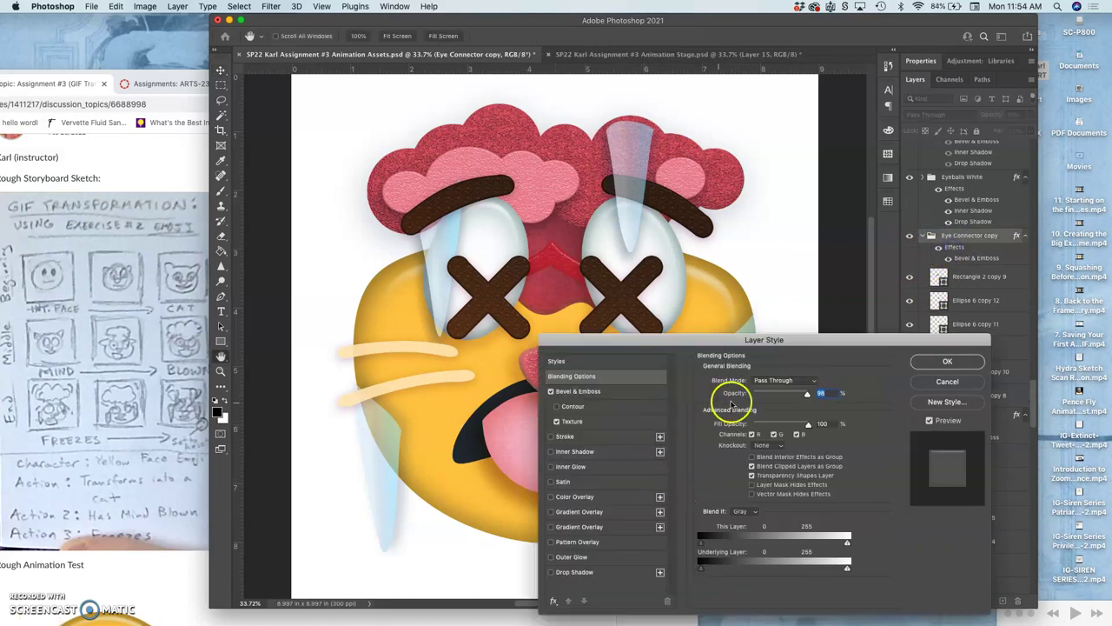
{"action": "left_click_drag", "start_coordinate": [809, 392], "coordinate": [794, 394]}
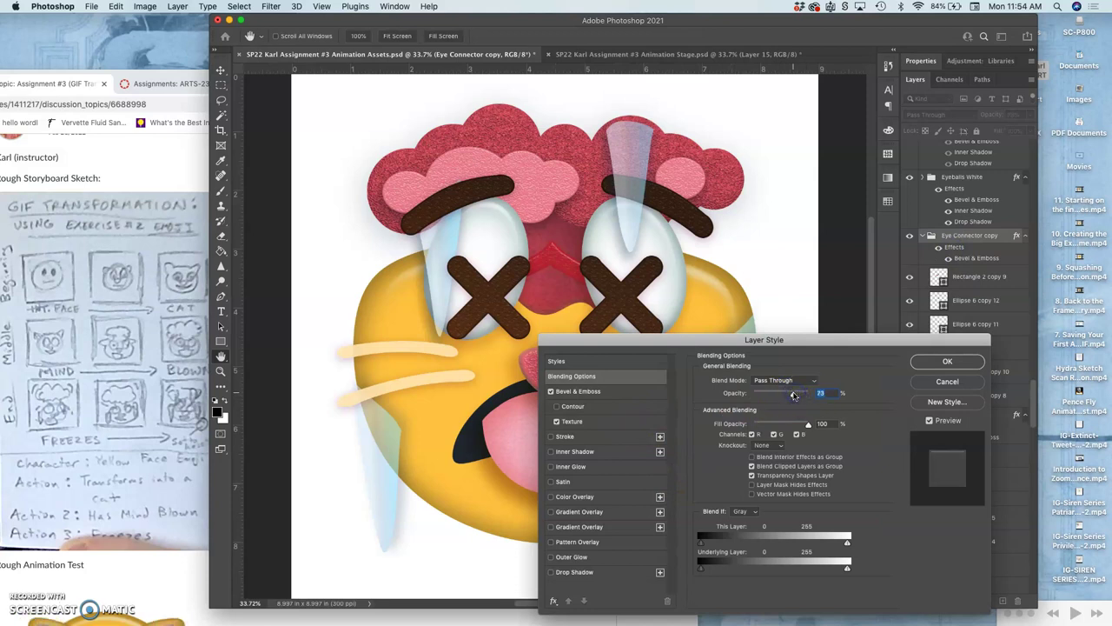
{"action": "left_click", "coordinate": [946, 362]}
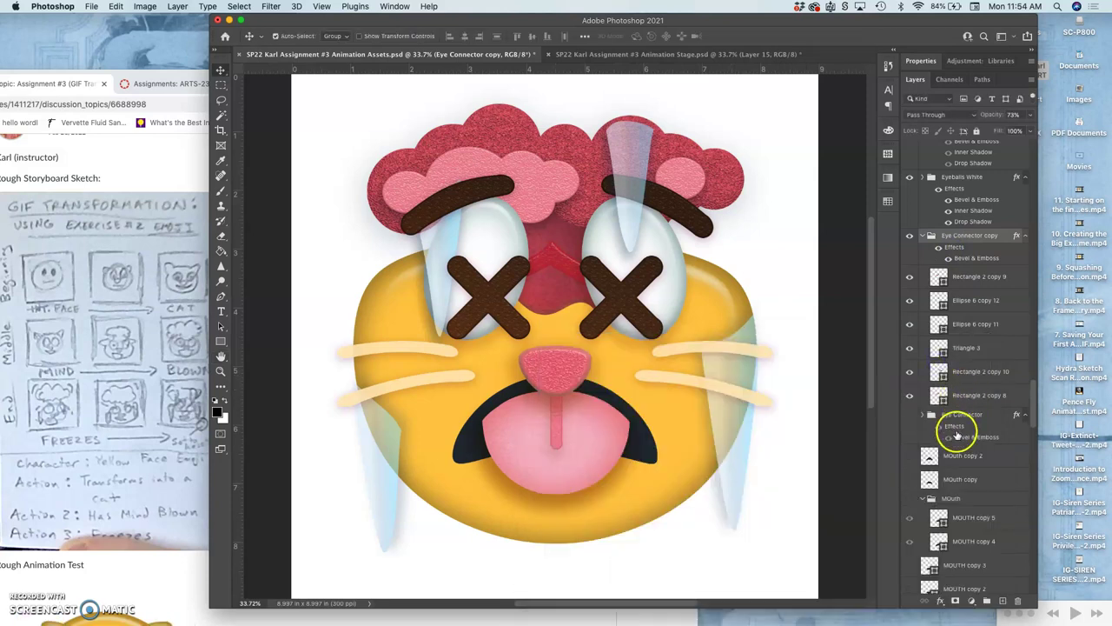
- Scroll down the layer list to make the Eye Dots layer visible and select it
{"action": "scroll", "coordinate": [954, 439], "scroll_direction": "down", "scroll_amount": 2}
{"action": "scroll", "coordinate": [955, 448], "scroll_direction": "down", "scroll_amount": 2}
{"action": "scroll", "coordinate": [953, 456], "scroll_direction": "down", "scroll_amount": 2}
{"action": "scroll", "coordinate": [953, 463], "scroll_direction": "down", "scroll_amount": 2}
{"action": "scroll", "coordinate": [954, 463], "scroll_direction": "down", "scroll_amount": 2}
{"action": "scroll", "coordinate": [954, 463], "scroll_direction": "down", "scroll_amount": 2}
{"action": "scroll", "coordinate": [954, 463], "scroll_direction": "down", "scroll_amount": 1}
{"action": "scroll", "coordinate": [954, 463], "scroll_direction": "down", "scroll_amount": 2}
{"action": "scroll", "coordinate": [954, 463], "scroll_direction": "down", "scroll_amount": 2}
{"action": "scroll", "coordinate": [954, 463], "scroll_direction": "down", "scroll_amount": 2}
{"action": "scroll", "coordinate": [954, 464], "scroll_direction": "down", "scroll_amount": 2}
{"action": "scroll", "coordinate": [955, 463], "scroll_direction": "down", "scroll_amount": 2}
{"action": "scroll", "coordinate": [954, 464], "scroll_direction": "down", "scroll_amount": 2}
{"action": "scroll", "coordinate": [954, 463], "scroll_direction": "down", "scroll_amount": 1}
{"action": "scroll", "coordinate": [954, 464], "scroll_direction": "down", "scroll_amount": 2}
{"action": "scroll", "coordinate": [955, 463], "scroll_direction": "down", "scroll_amount": 1}
{"action": "left_click", "coordinate": [910, 508]}
{"action": "left_click", "coordinate": [962, 504]}
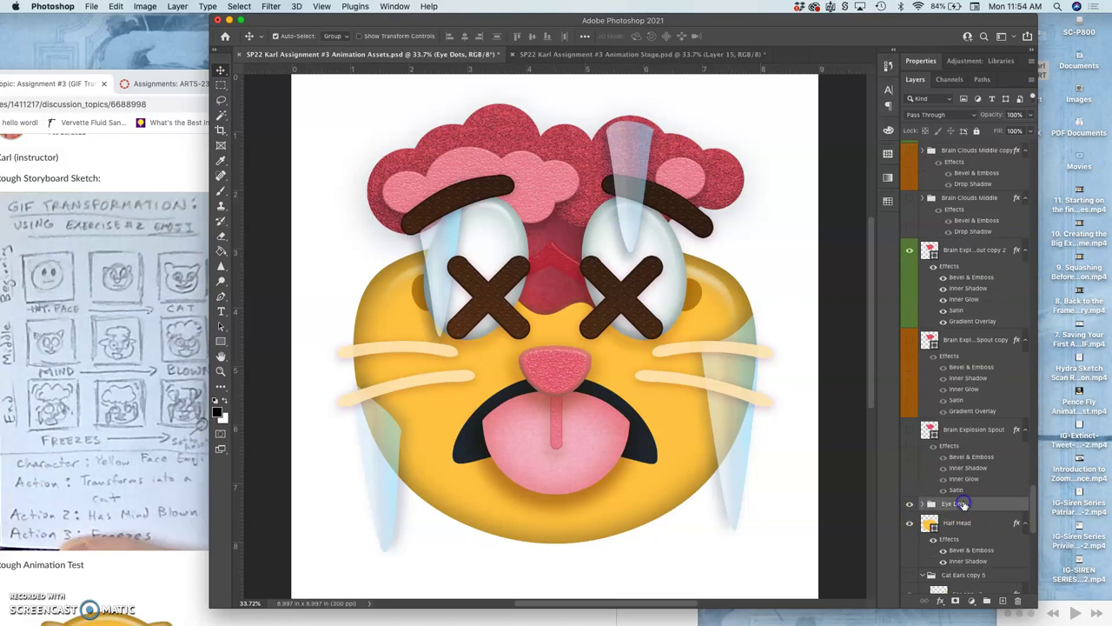
- Adjust the Eye Dots opacity, checking it against the Animation Stage
{"action": "left_click", "coordinate": [1029, 116]}
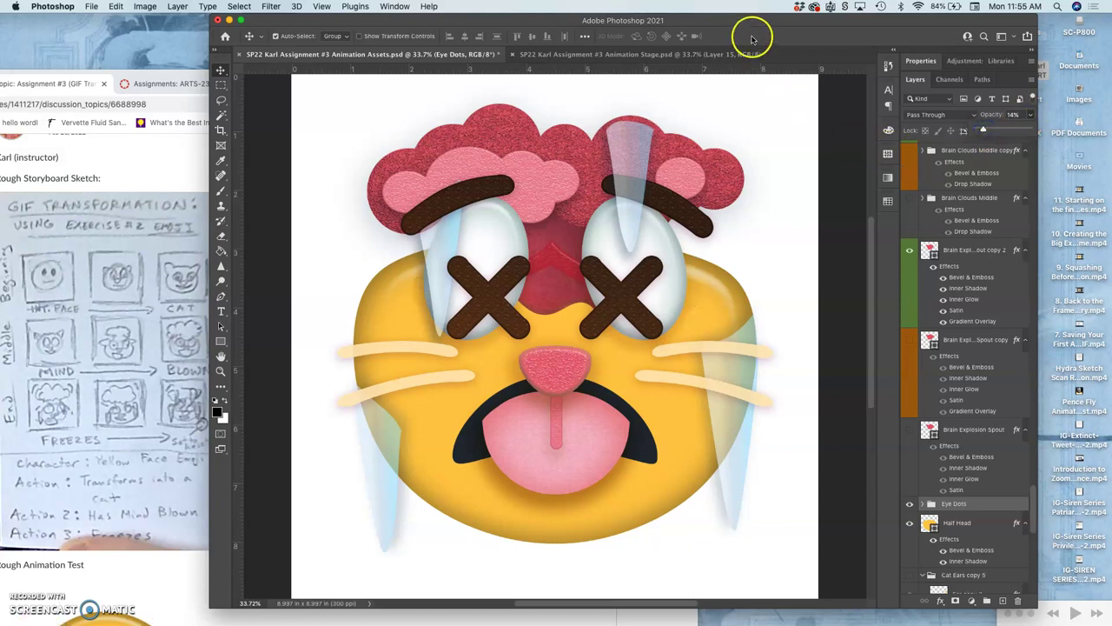
{"action": "left_click", "coordinate": [696, 55]}
{"action": "left_click", "coordinate": [484, 54]}
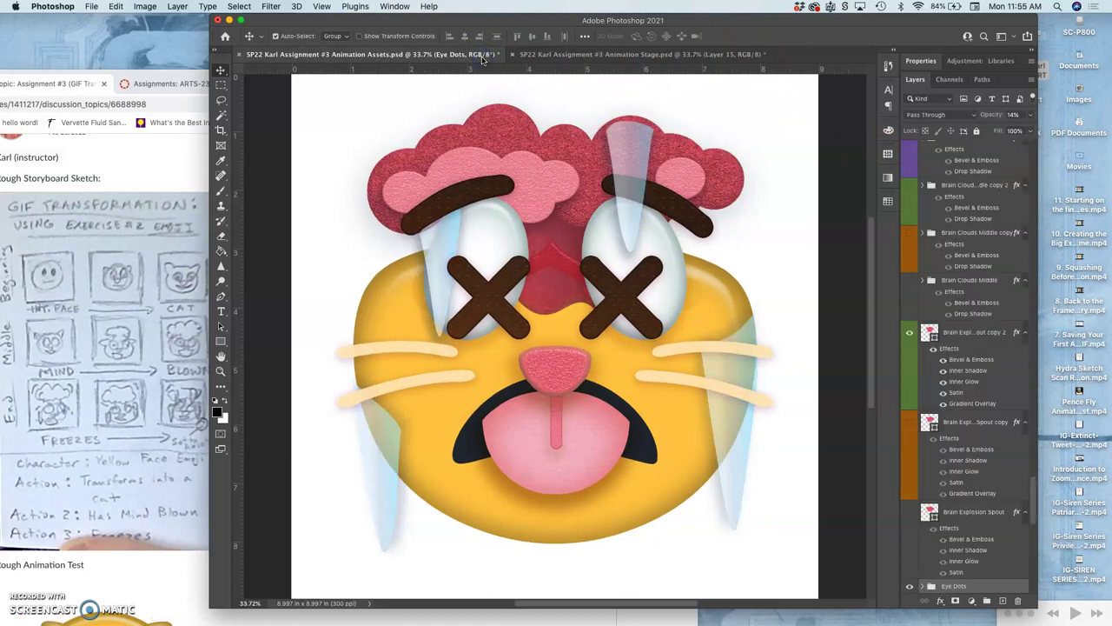
{"action": "left_click", "coordinate": [1033, 116]}
{"action": "left_click_drag", "start_coordinate": [983, 130], "coordinate": [985, 131]}
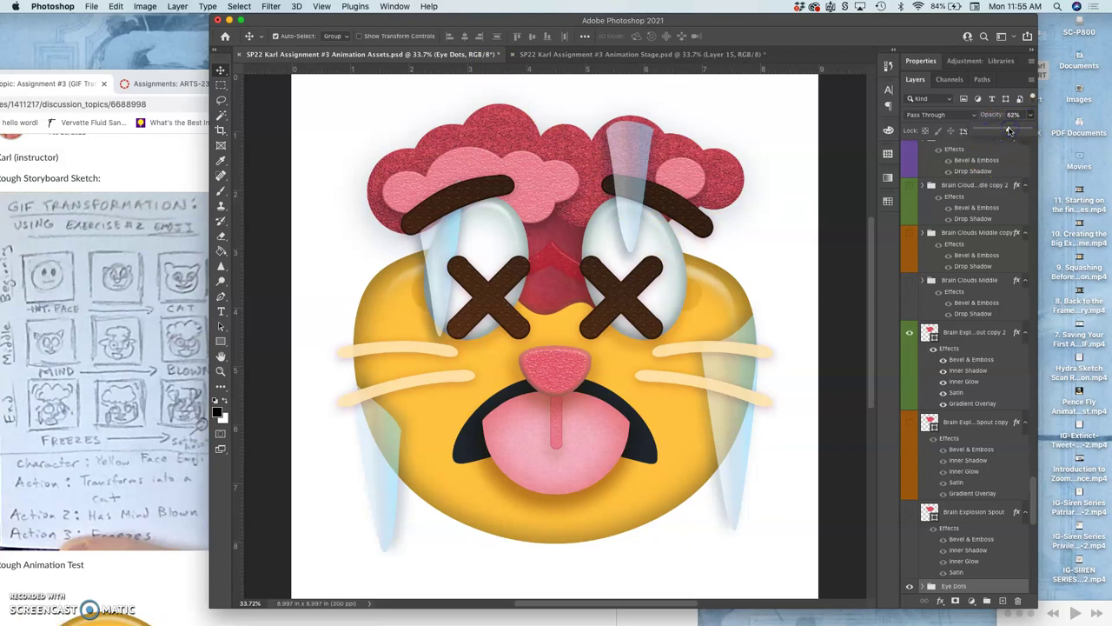
{"action": "left_click_drag", "start_coordinate": [1010, 130], "coordinate": [1038, 129]}
- Compare the frame with the Animation Stage and scroll back up the layers
{"action": "left_click", "coordinate": [672, 55]}
{"action": "left_click", "coordinate": [469, 54]}
{"action": "scroll", "coordinate": [928, 290], "scroll_direction": "up", "scroll_amount": 10}
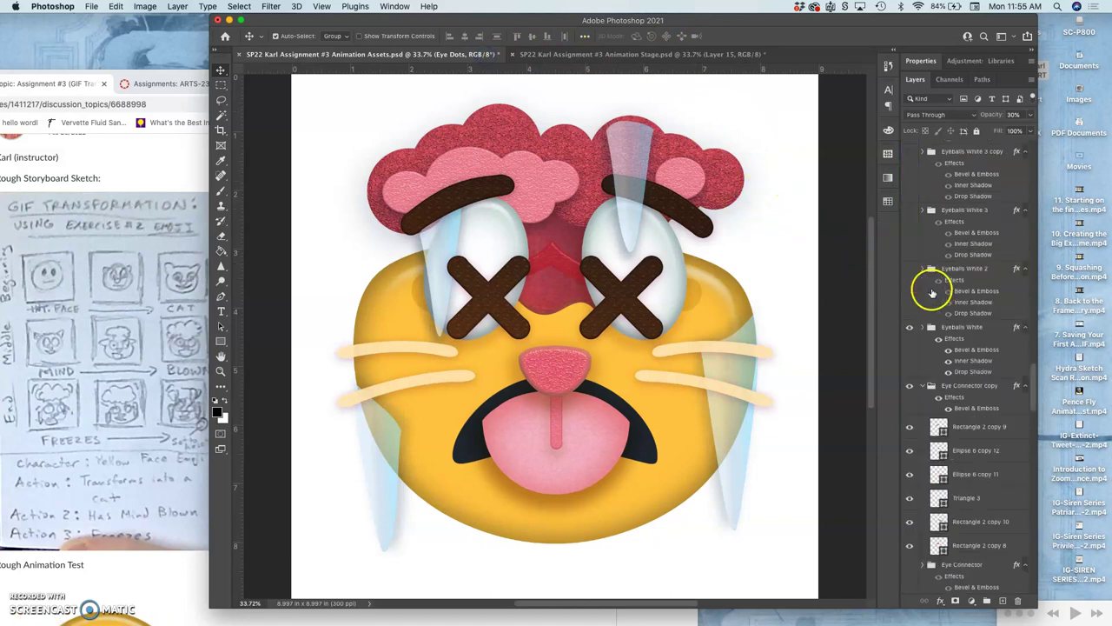
{"action": "scroll", "coordinate": [930, 290], "scroll_direction": "up", "scroll_amount": 10}
- Swap in the wider Tounge copy 3 tongue and hide the original Tounge layer
{"action": "left_click", "coordinate": [944, 150]}
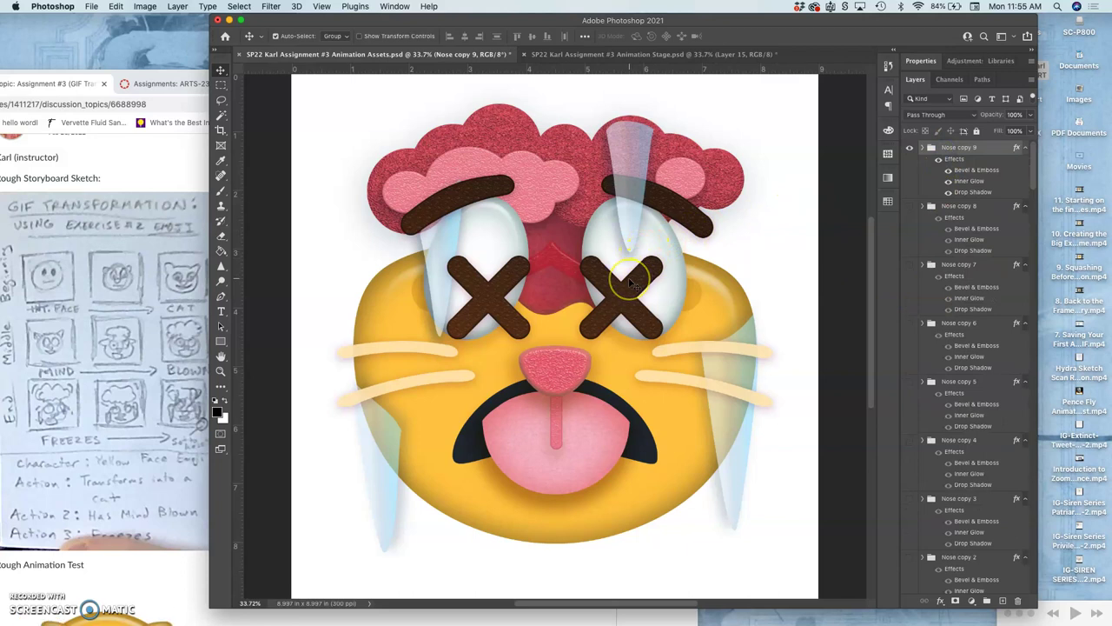
{"action": "scroll", "coordinate": [933, 352], "scroll_direction": "down", "scroll_amount": 5}
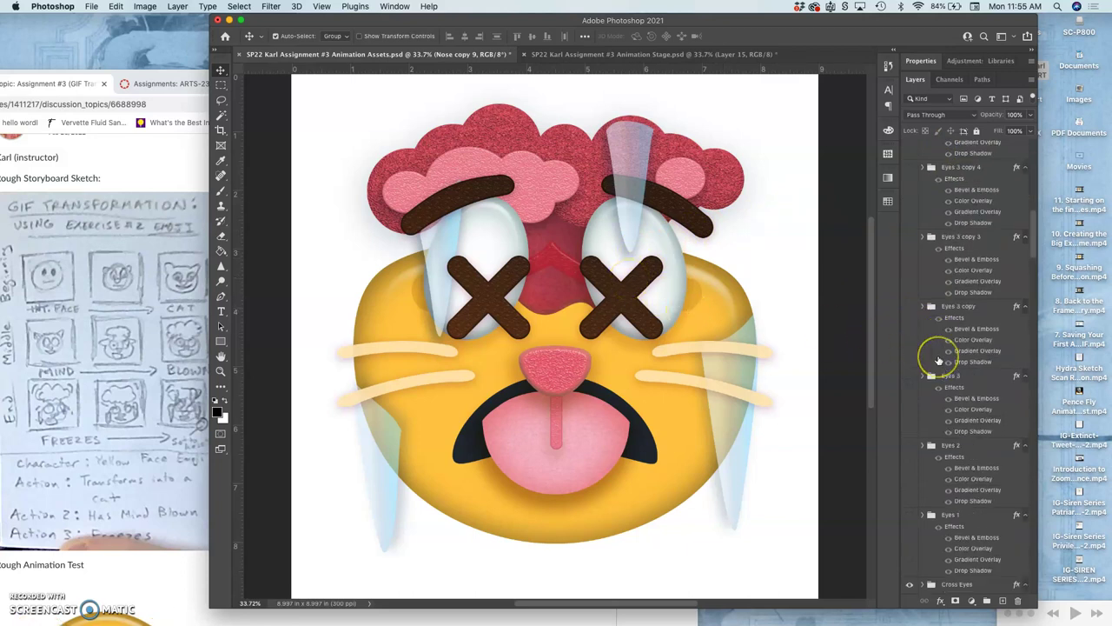
{"action": "scroll", "coordinate": [937, 358], "scroll_direction": "down", "scroll_amount": 5}
{"action": "left_click", "coordinate": [591, 439]}
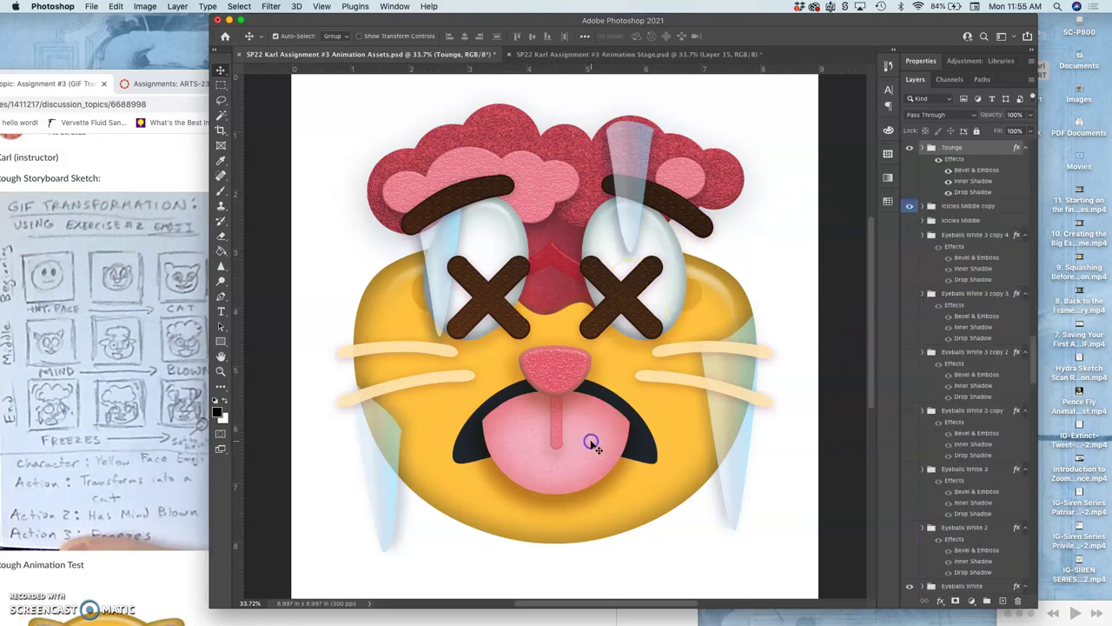
{"action": "scroll", "coordinate": [937, 184], "scroll_direction": "up", "scroll_amount": 3}
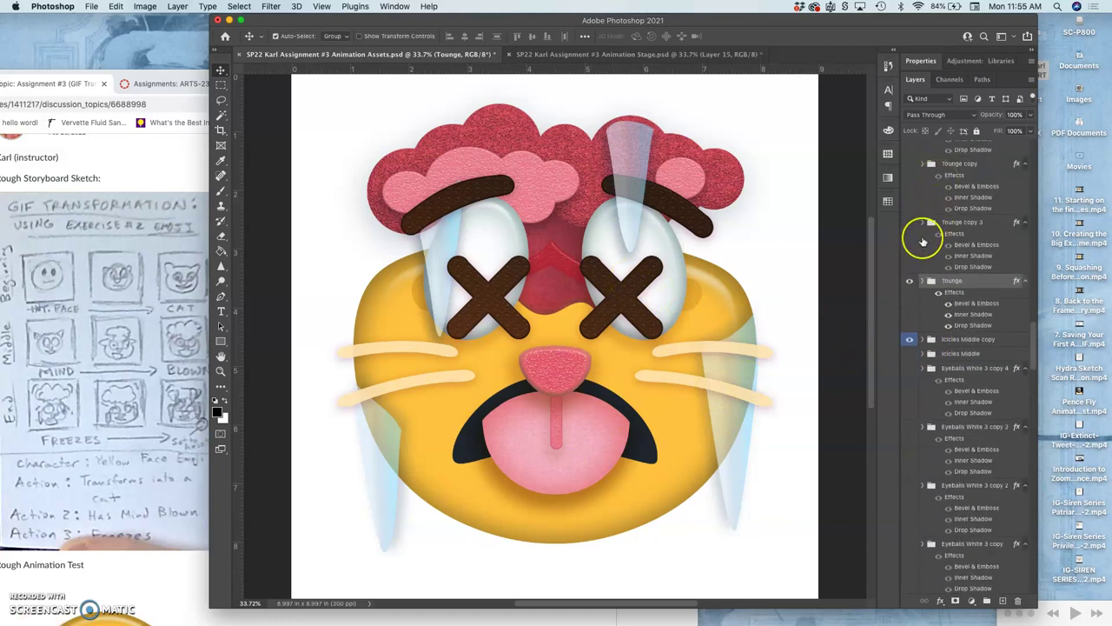
{"action": "scroll", "coordinate": [924, 240], "scroll_direction": "up", "scroll_amount": 3}
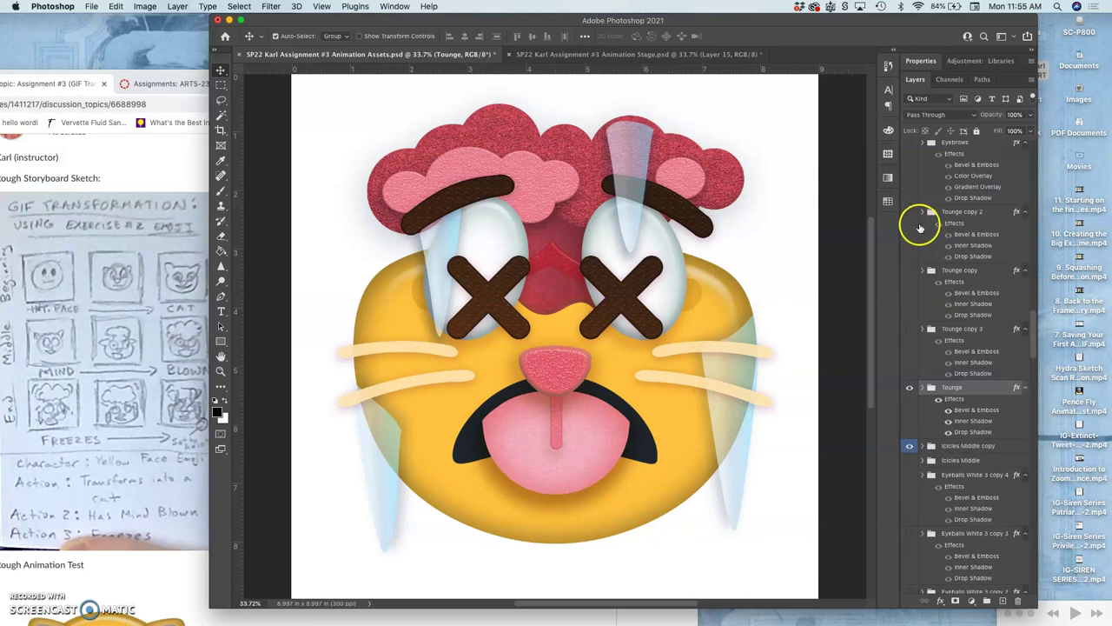
{"action": "left_click", "coordinate": [910, 213]}
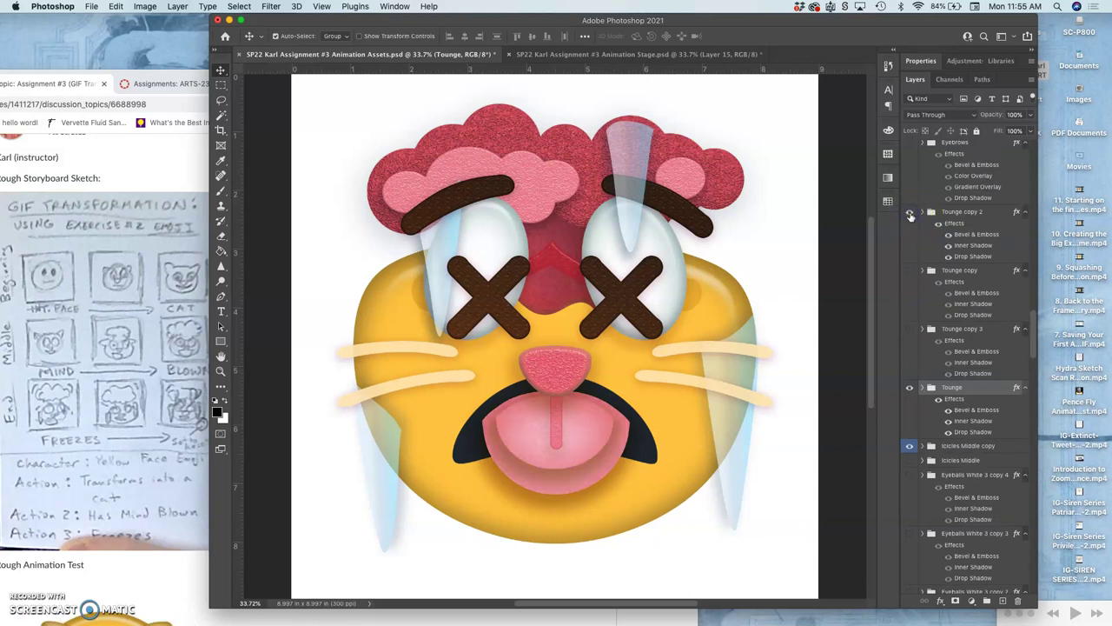
{"action": "left_click", "coordinate": [910, 329]}
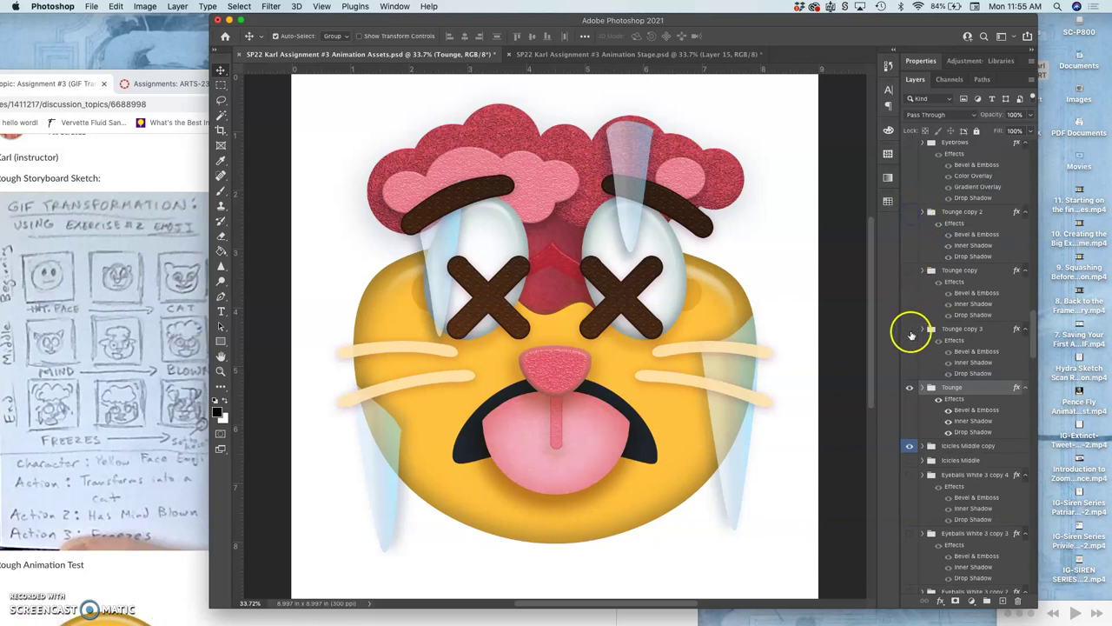
{"action": "left_click", "coordinate": [910, 388]}
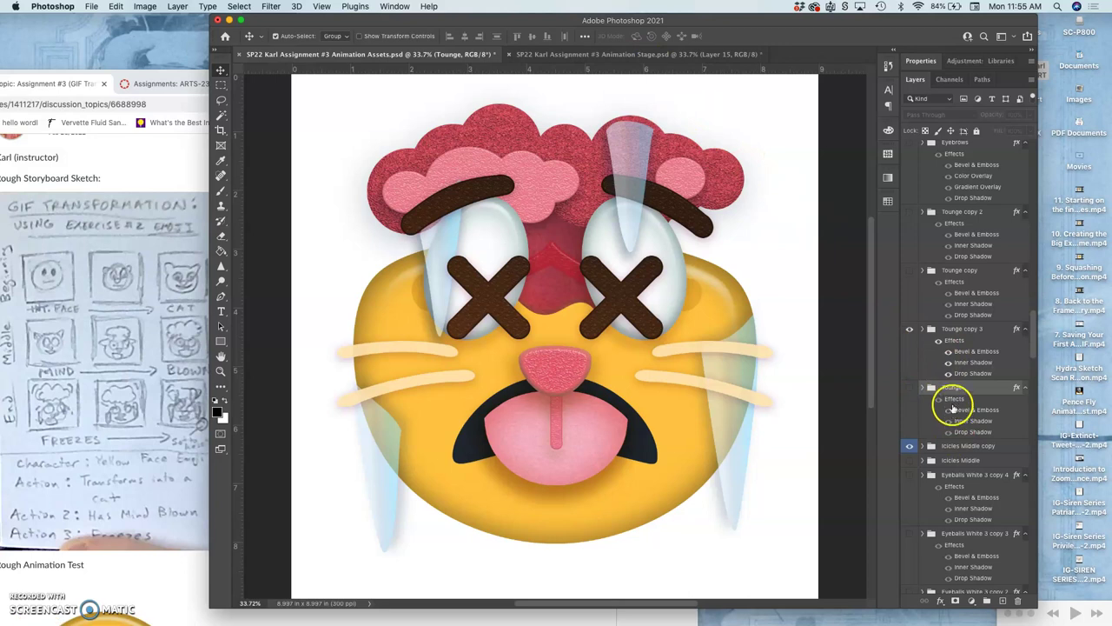
- Stretch Tounge copy 3 slightly taller downward and view the Animation Stage
{"action": "left_click", "coordinate": [949, 339]}
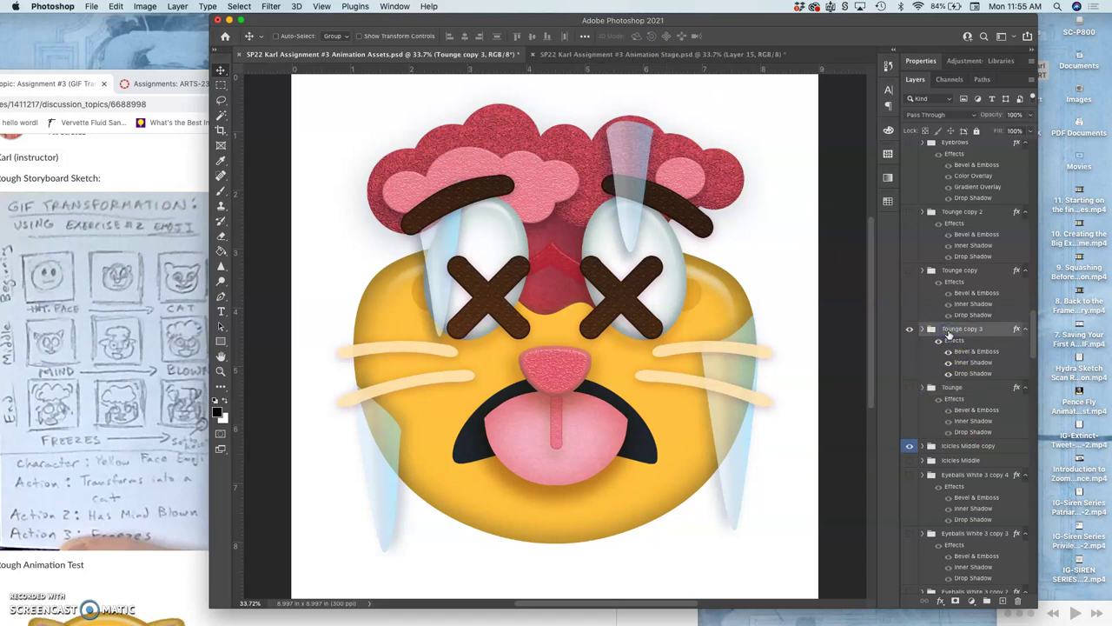
{"action": "key", "text": "ctrl+t"}
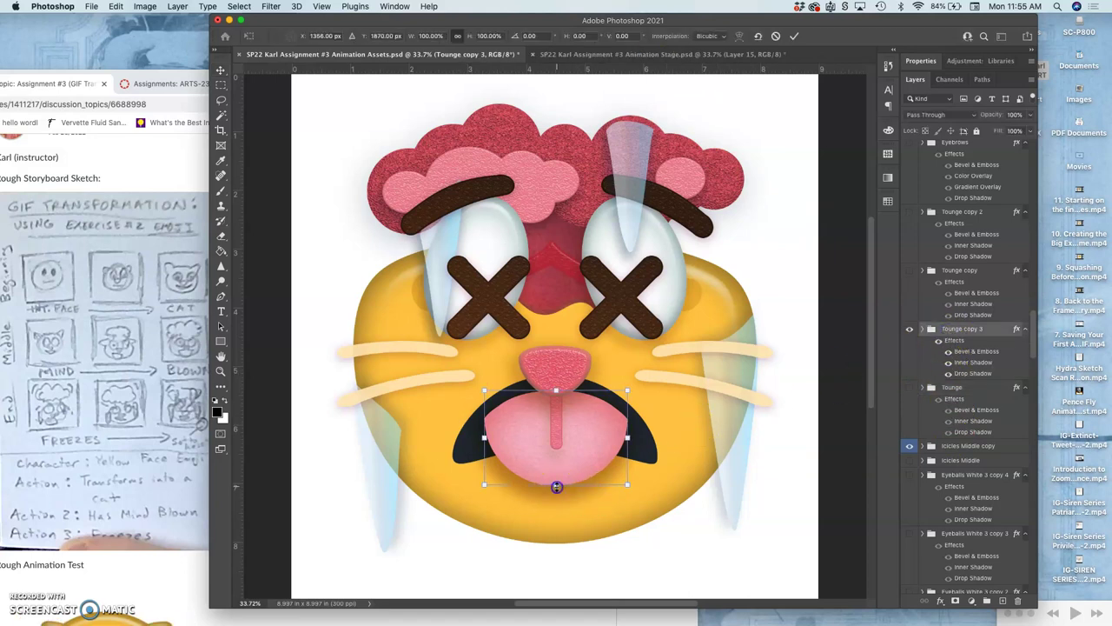
{"action": "left_click_drag", "start_coordinate": [556, 489], "coordinate": [556, 490]}
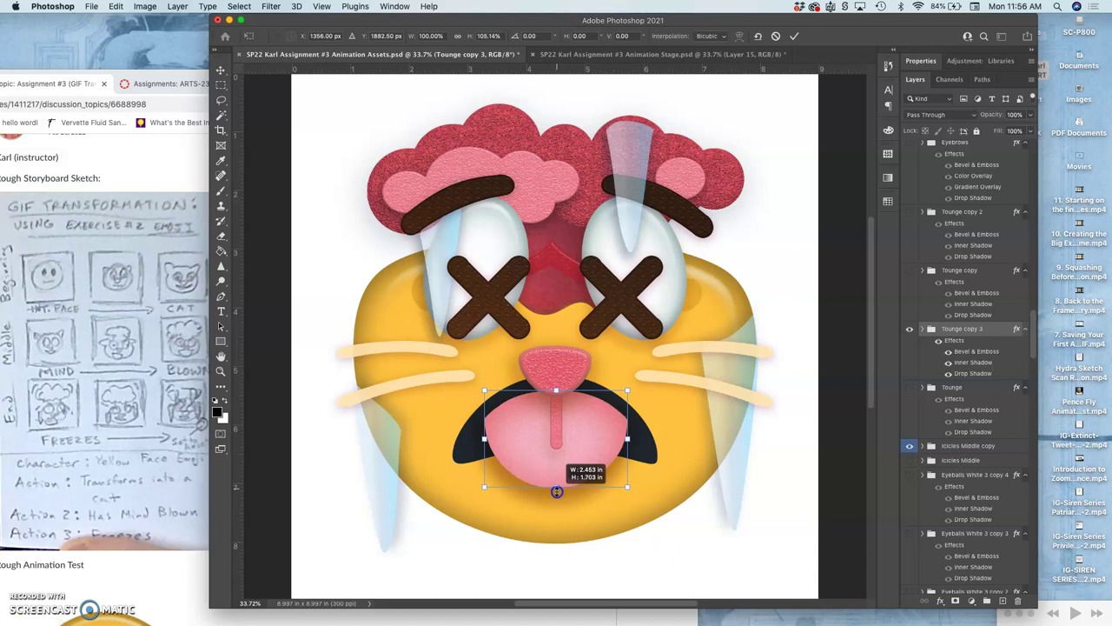
{"action": "key", "text": "Return"}
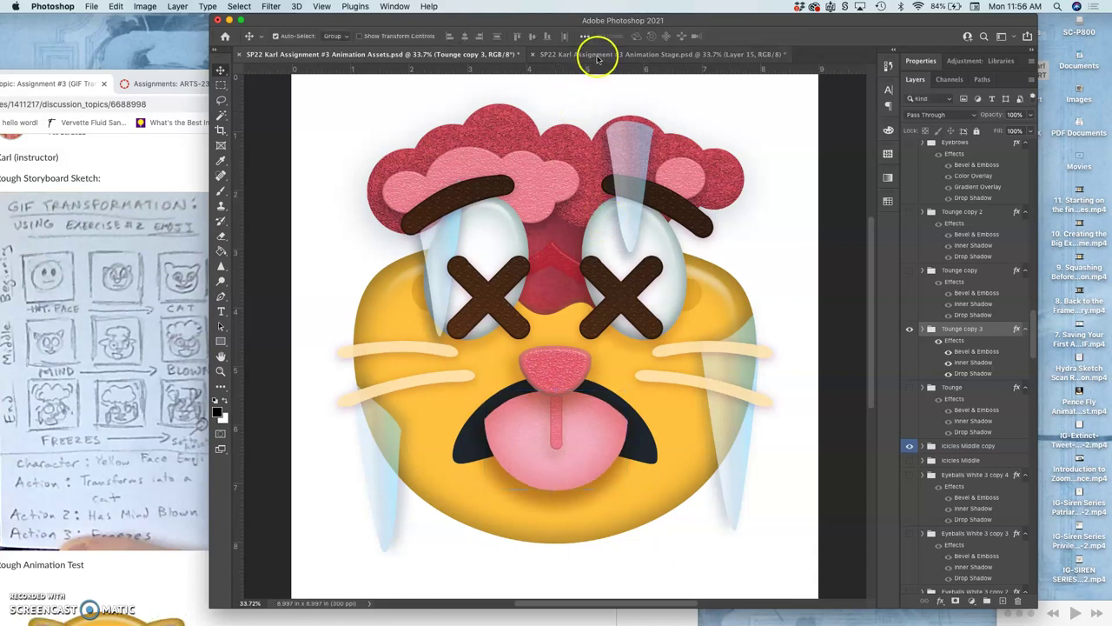
{"action": "left_click", "coordinate": [598, 54]}
- Merge all visible cat artwork into a new Layer 3
{"action": "left_click", "coordinate": [482, 58]}
{"action": "scroll", "coordinate": [960, 339], "scroll_direction": "up", "scroll_amount": 5}
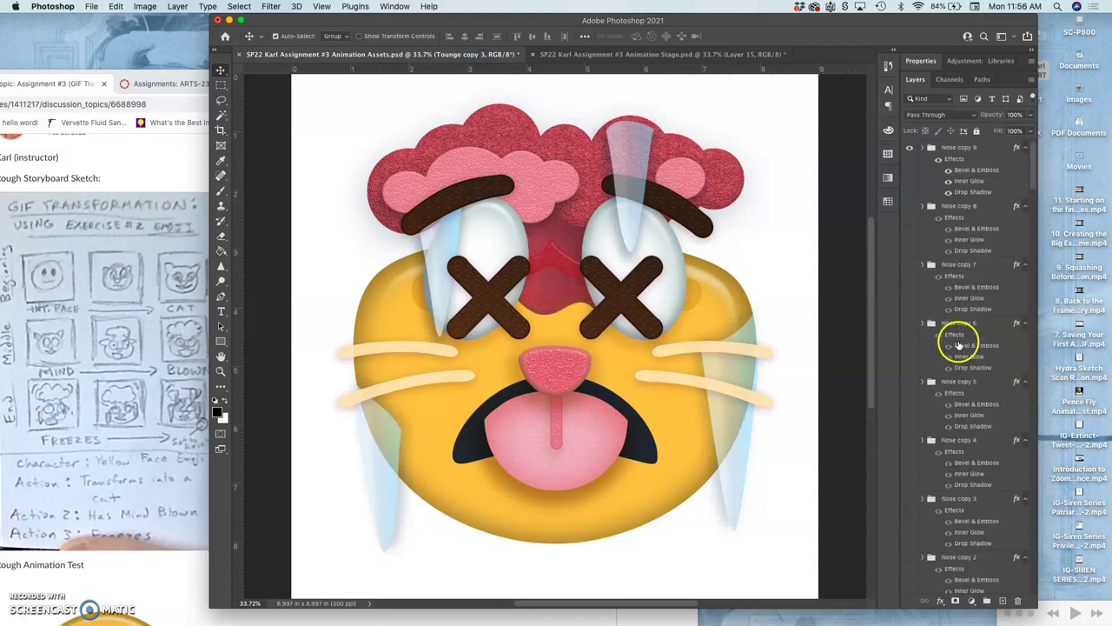
{"action": "left_click", "coordinate": [947, 149]}
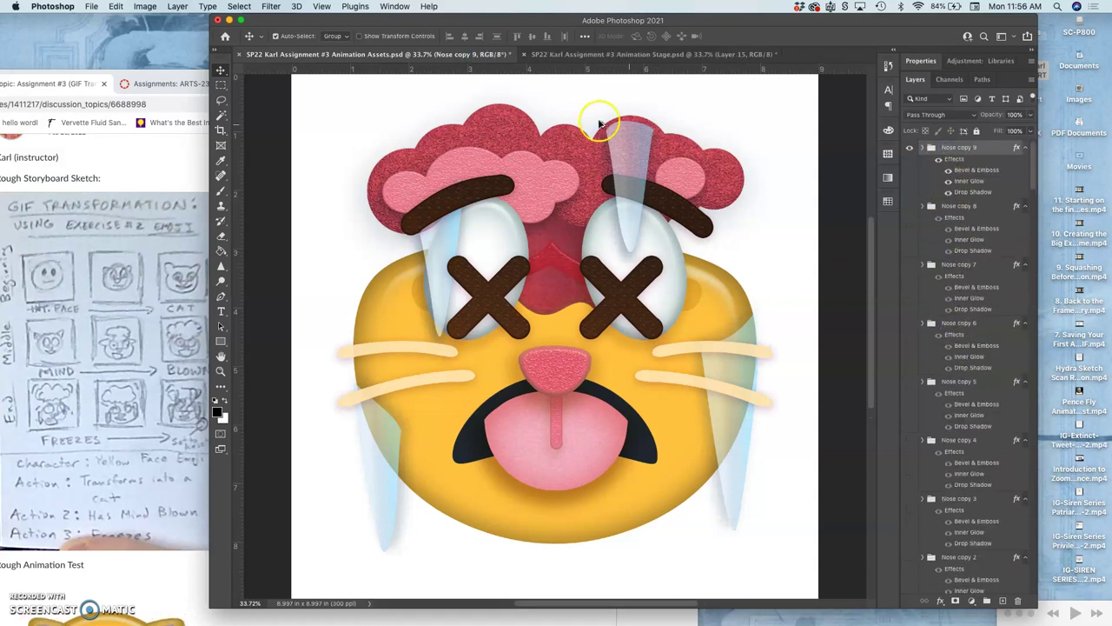
{"action": "left_click", "coordinate": [145, 7]}
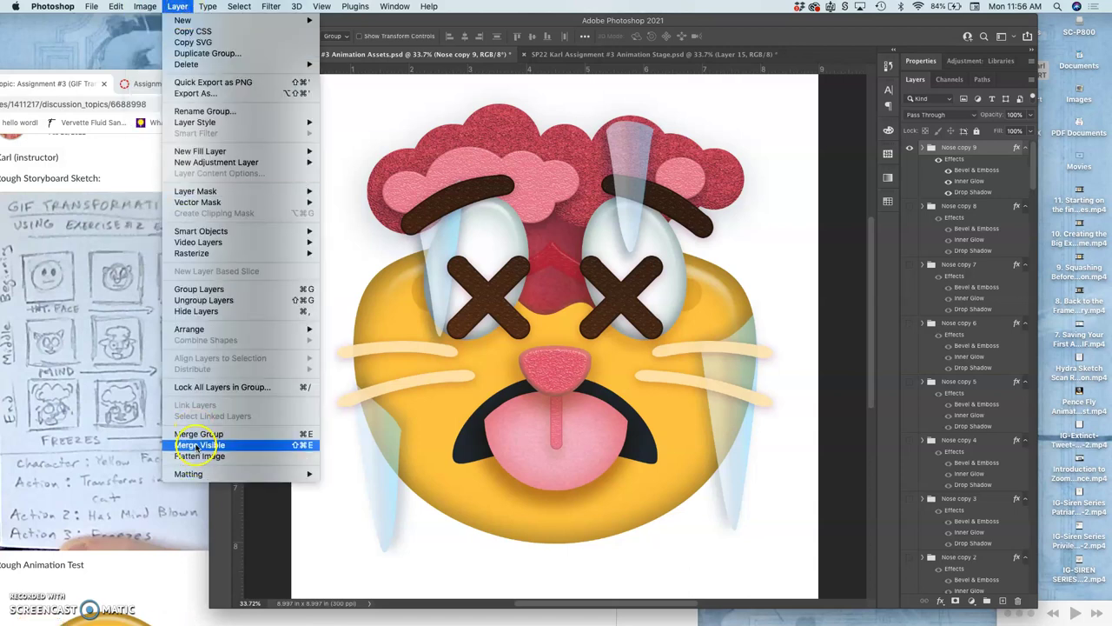
{"action": "left_click", "coordinate": [196, 446]}
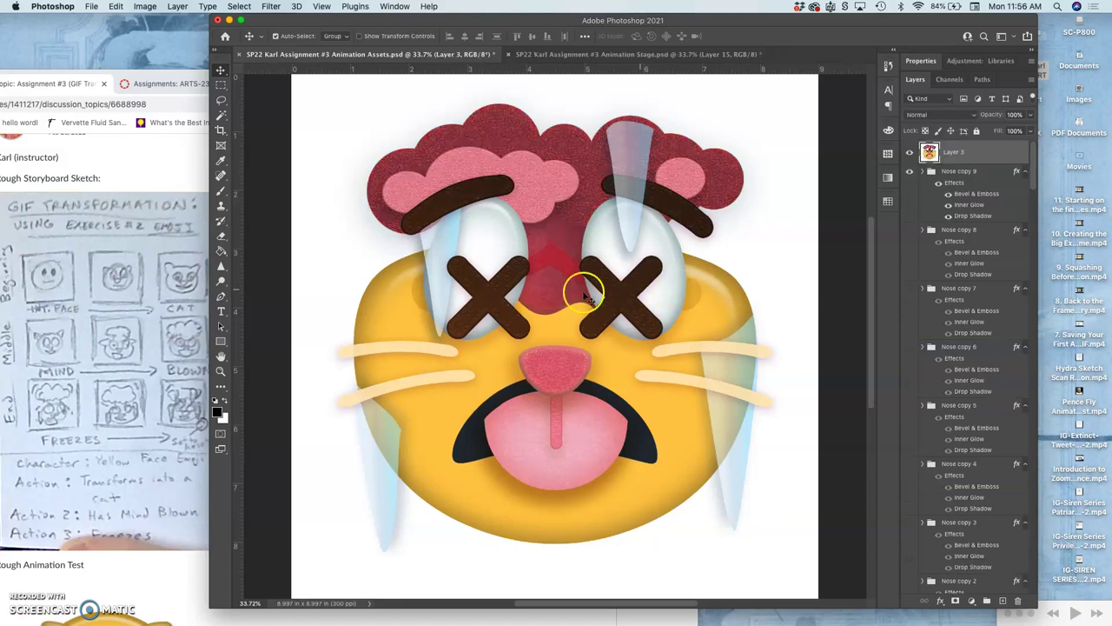
- Select the whole canvas and copy the merged frozen-cat frame
{"action": "left_click", "coordinate": [239, 7]}
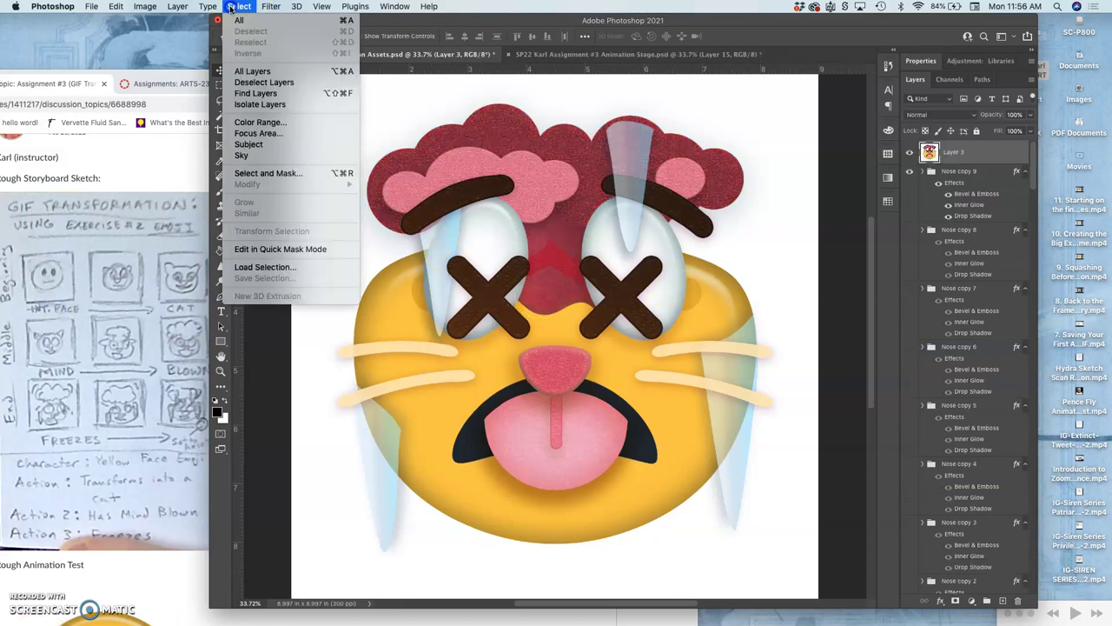
{"action": "left_click", "coordinate": [247, 20]}
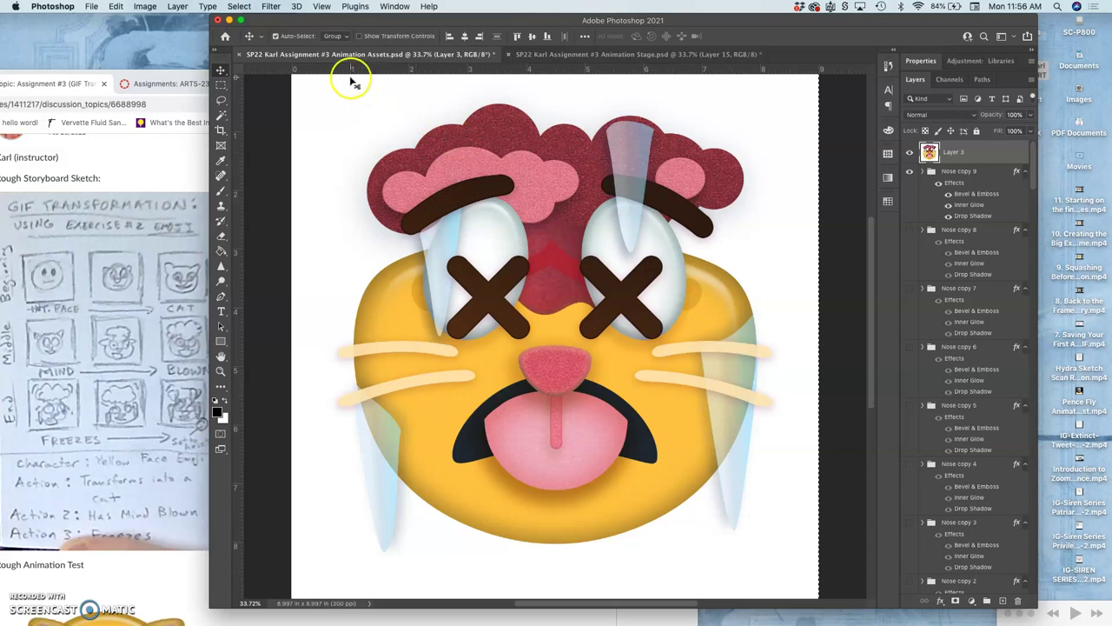
{"action": "left_click", "coordinate": [116, 6]}
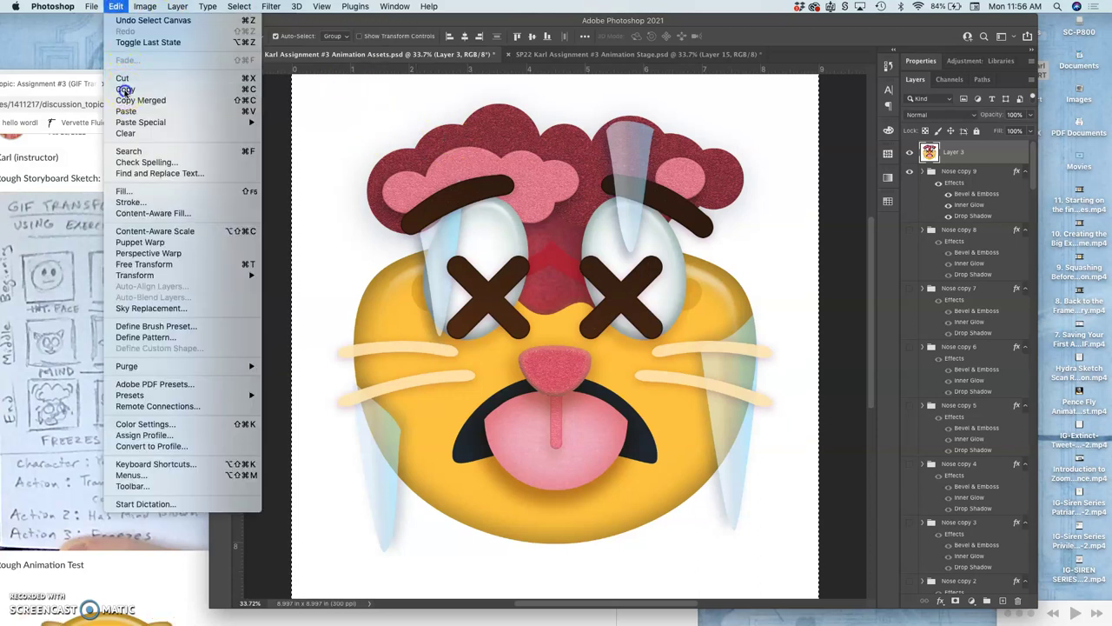
{"action": "left_click", "coordinate": [126, 89]}
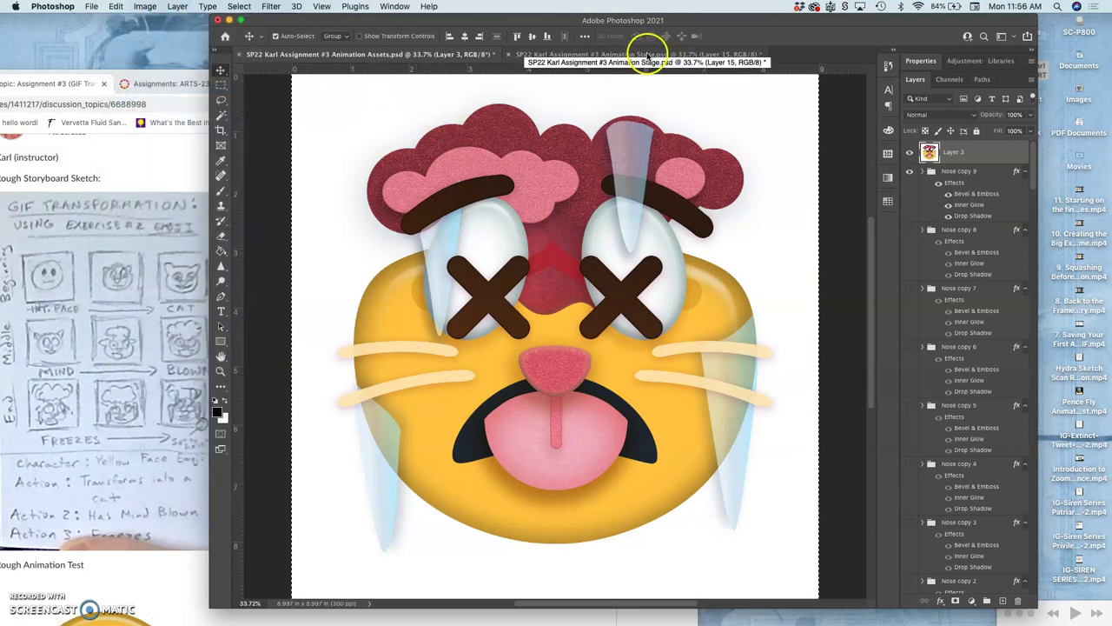
{"action": "left_click", "coordinate": [648, 55]}
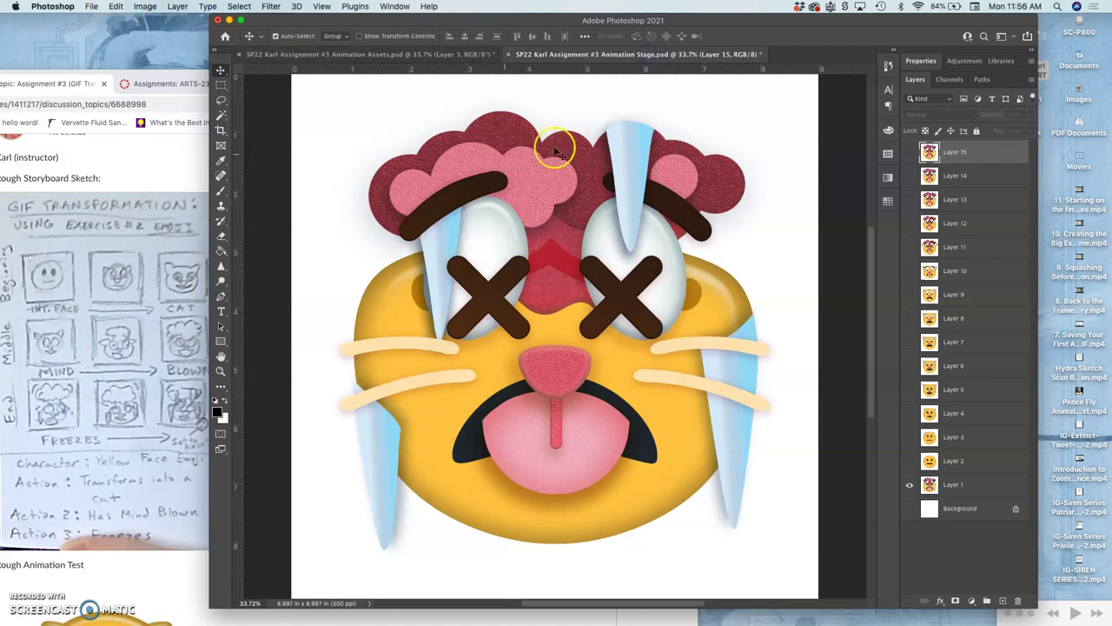
- Show Layer 15 and paste the copied cat frame as new Layer 16
{"action": "left_click", "coordinate": [910, 153]}
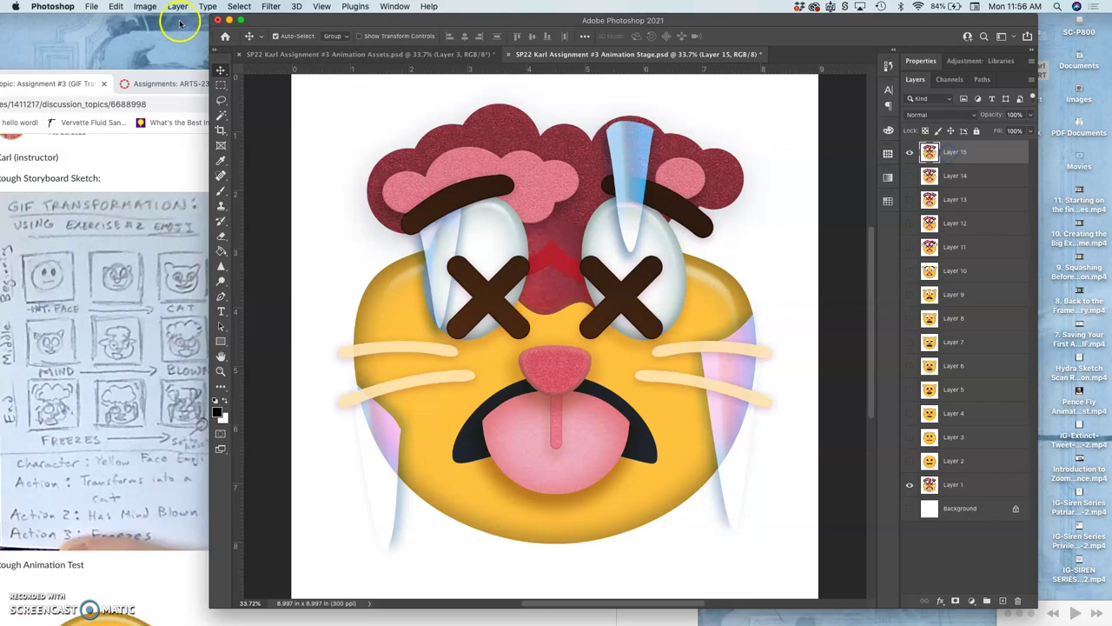
{"action": "left_click", "coordinate": [116, 6]}
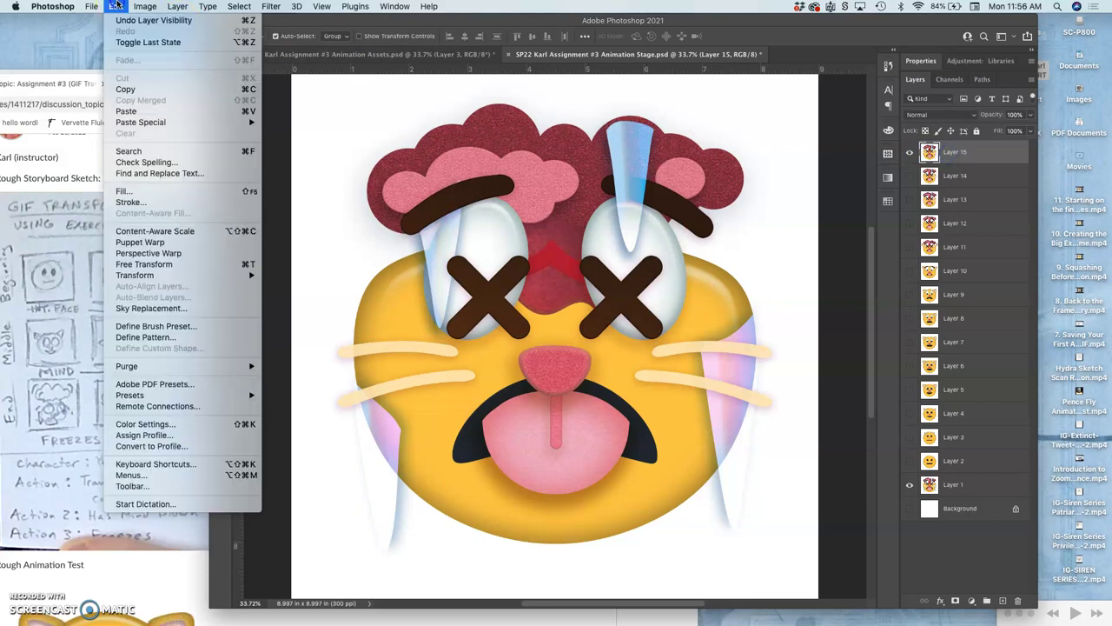
{"action": "left_click", "coordinate": [132, 112]}
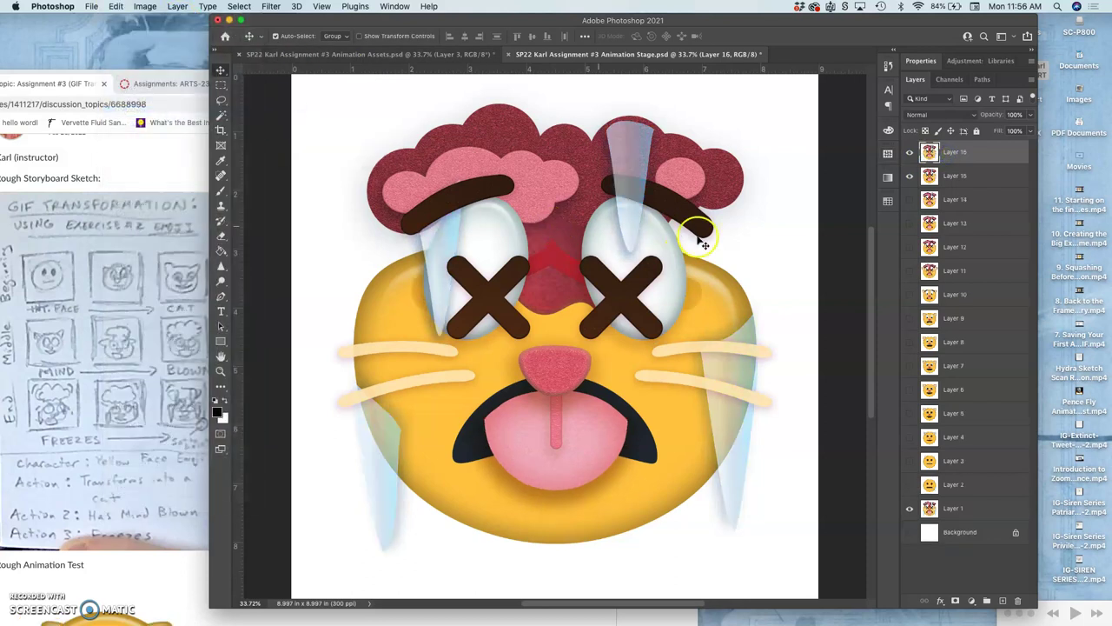
- Flick Layer 16's visibility on and off to compare it with Layer 15
{"action": "left_click", "coordinate": [910, 153]}
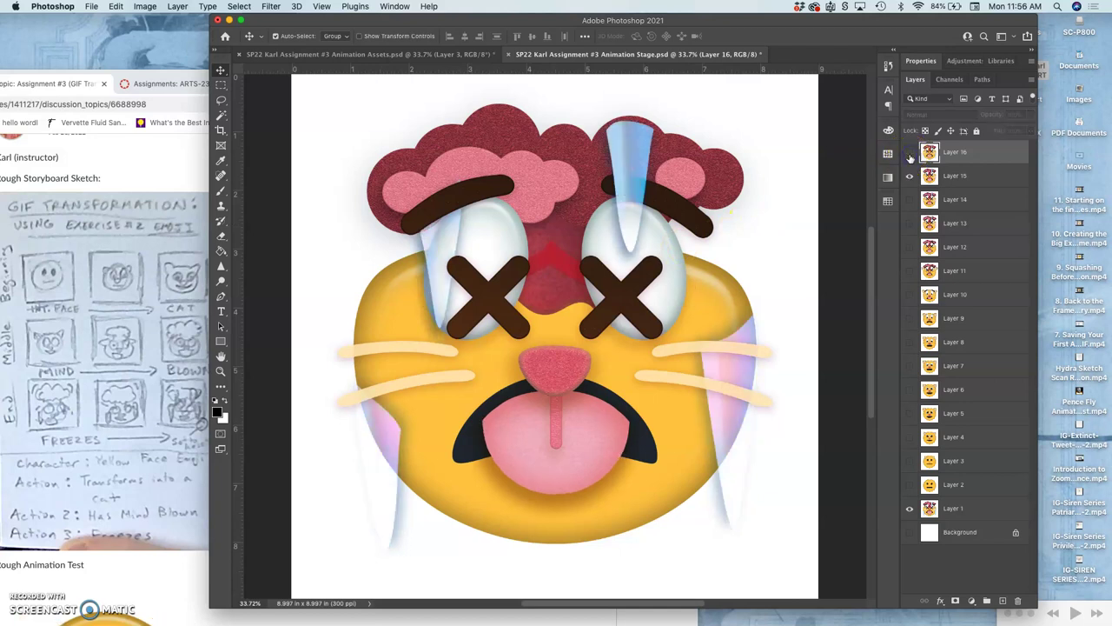
{"action": "left_click", "coordinate": [910, 154]}
{"action": "left_click", "coordinate": [910, 153]}
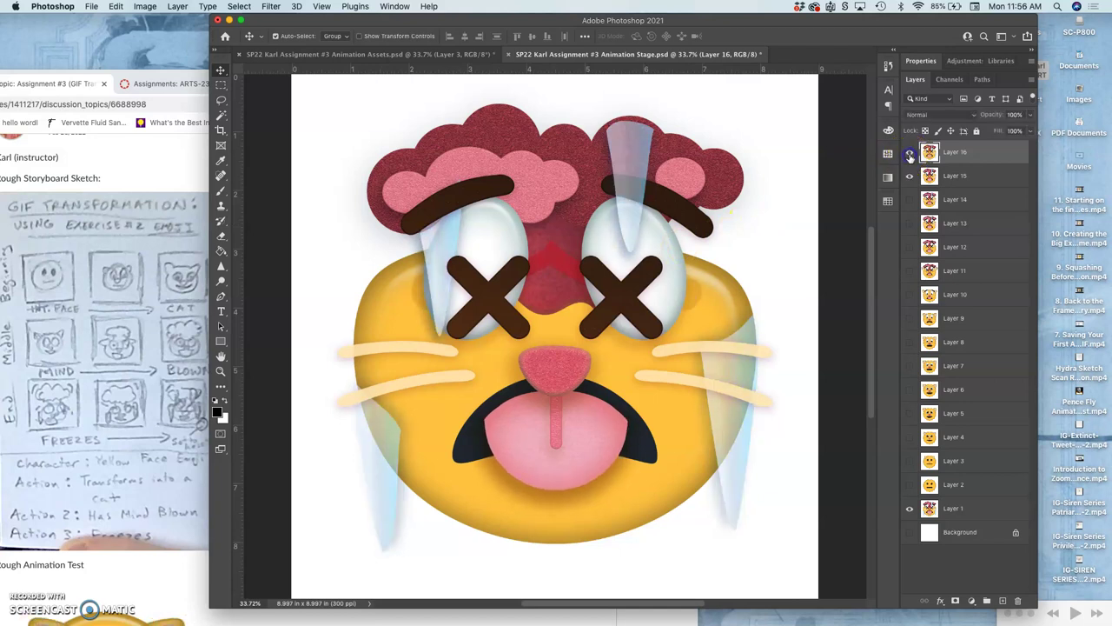
{"action": "left_click", "coordinate": [910, 153]}
{"action": "left_click", "coordinate": [910, 154]}
{"action": "left_click", "coordinate": [910, 154]}
{"action": "left_click", "coordinate": [910, 154]}
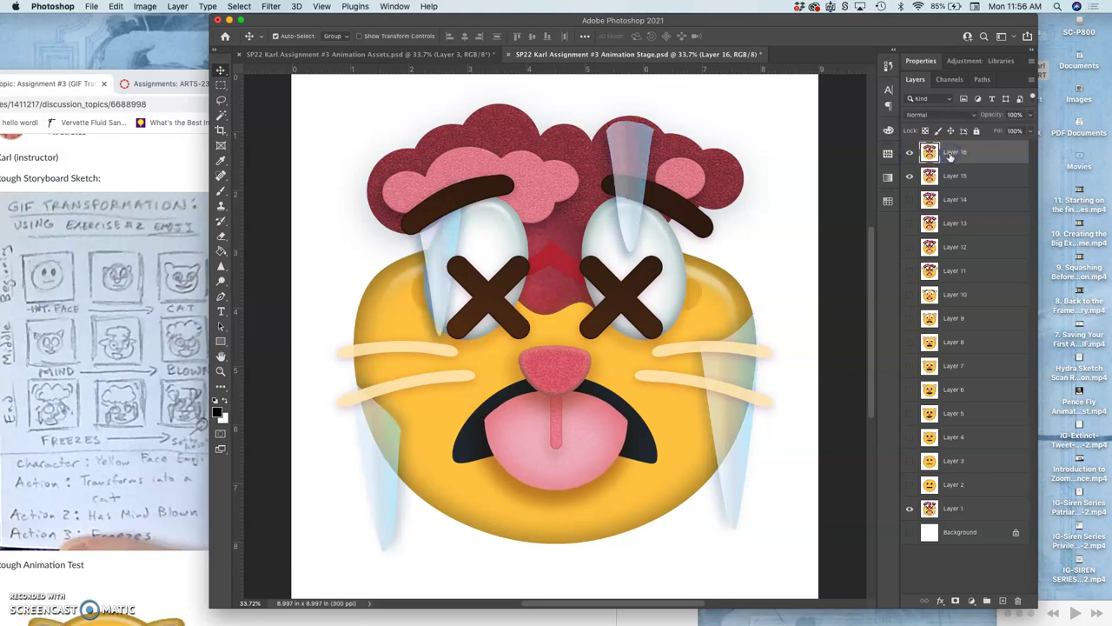